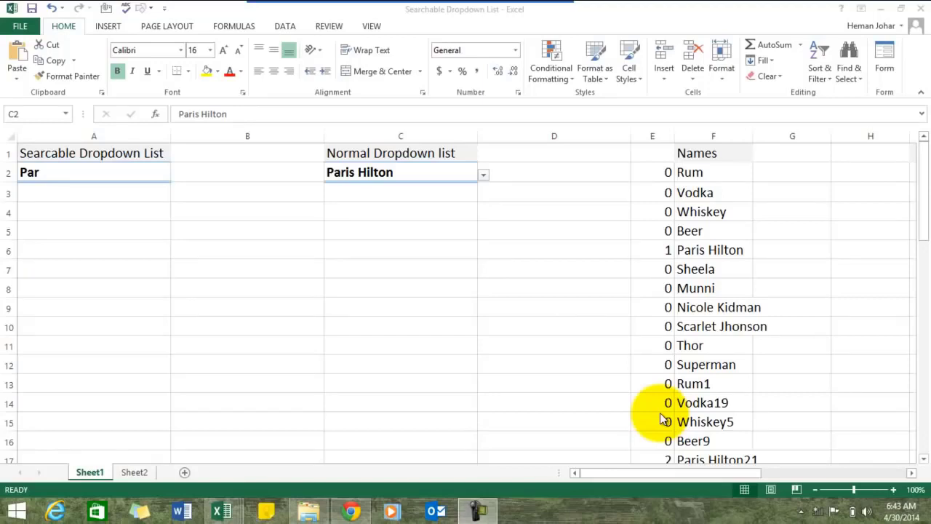
Choose Rum, followed by Paris Hilton, from the normal dropdown list in cell C2
left_click(158, 176)
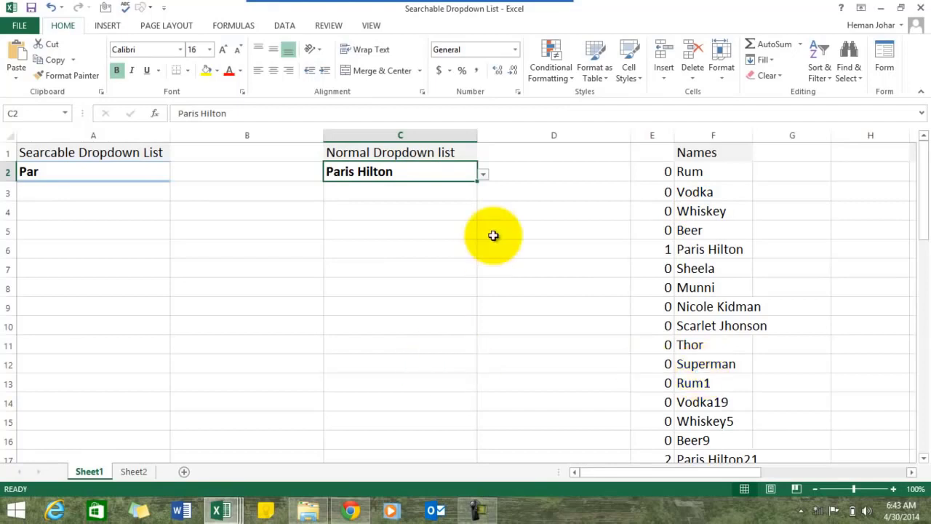
left_click(484, 176)
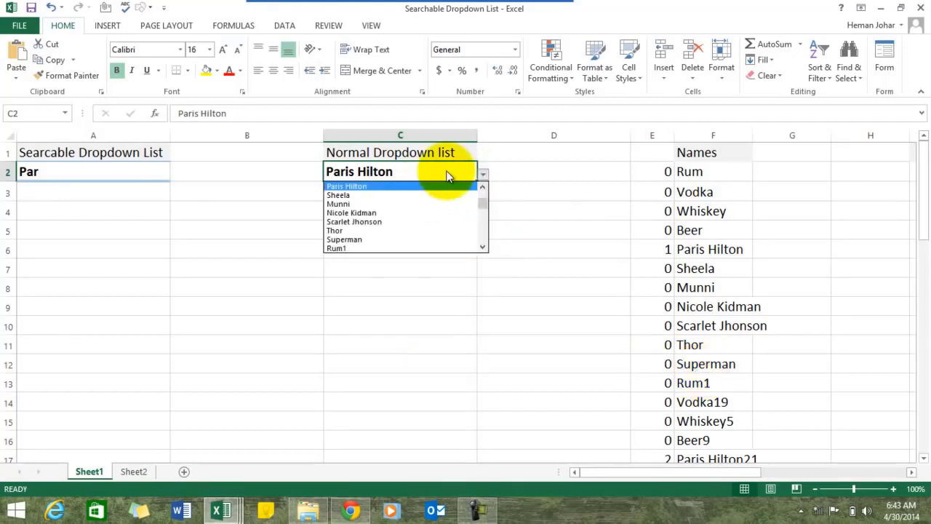
left_click_drag(483, 204, 484, 183)
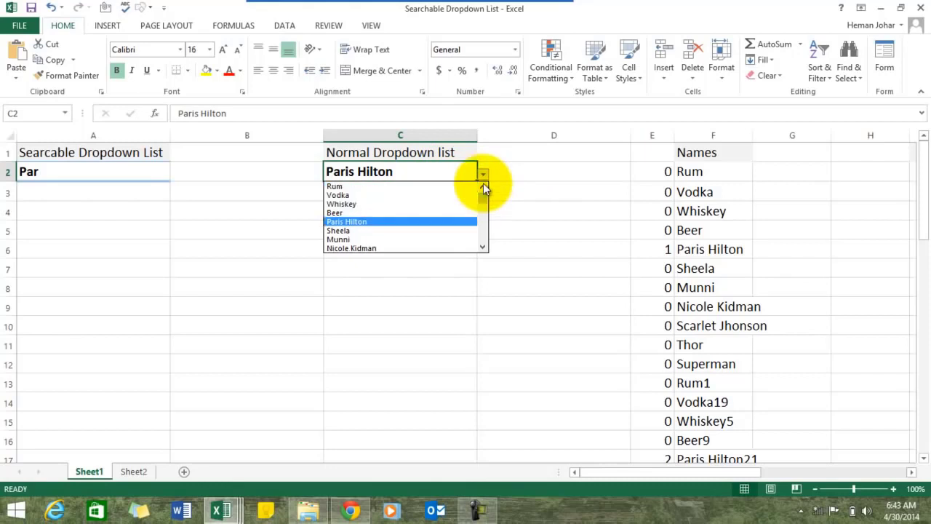
left_click(383, 184)
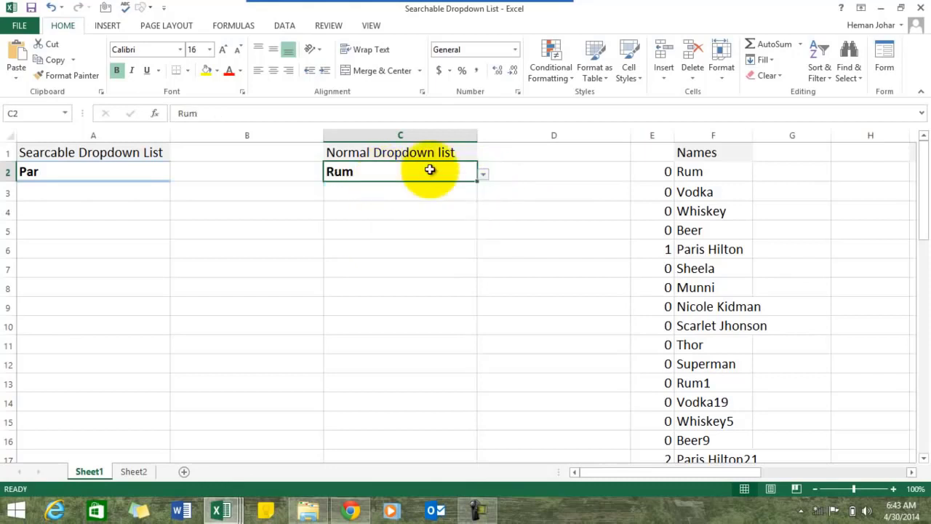
left_click(483, 175)
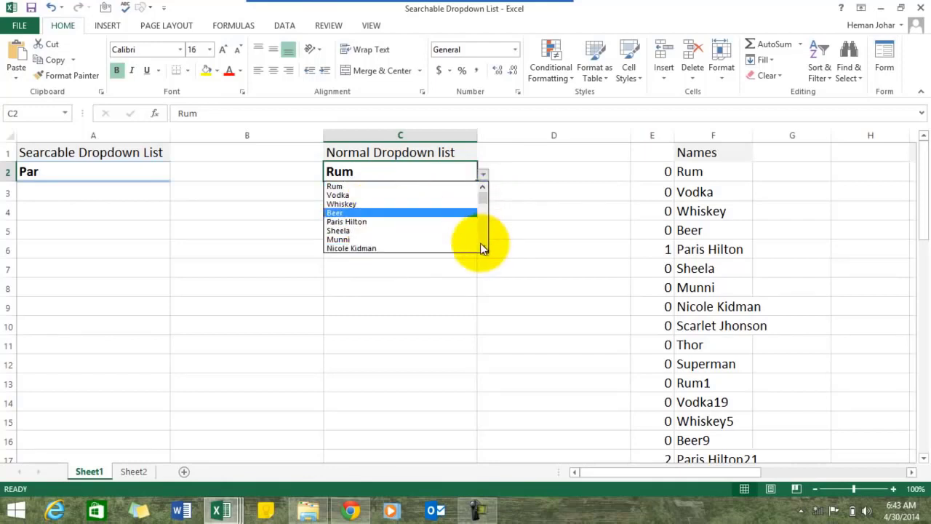
left_click(358, 222)
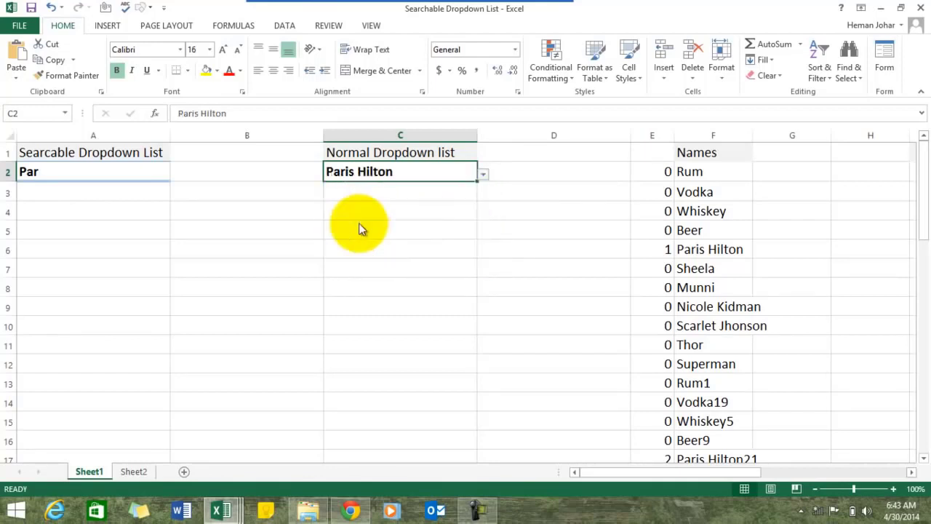
Set the normal dropdown list in cell C2 to Beer9
left_click(483, 176)
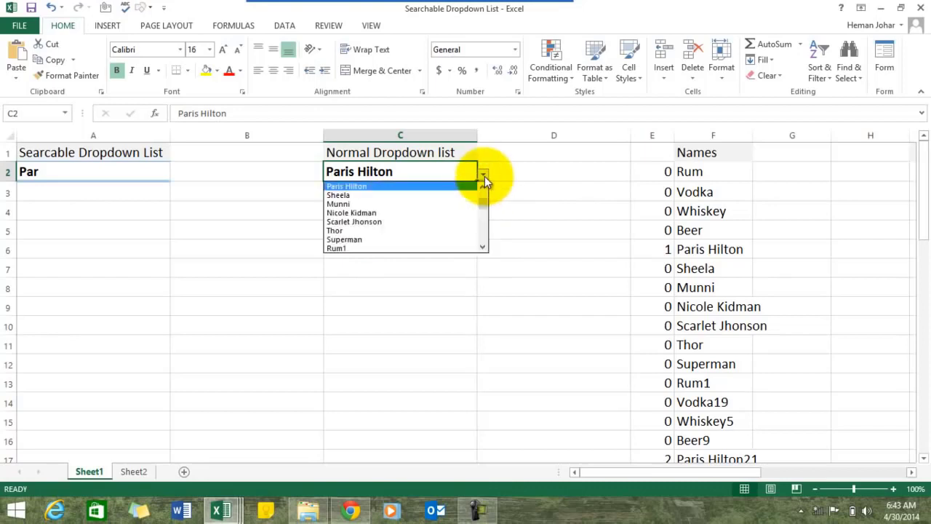
left_click_drag(484, 198, 483, 209)
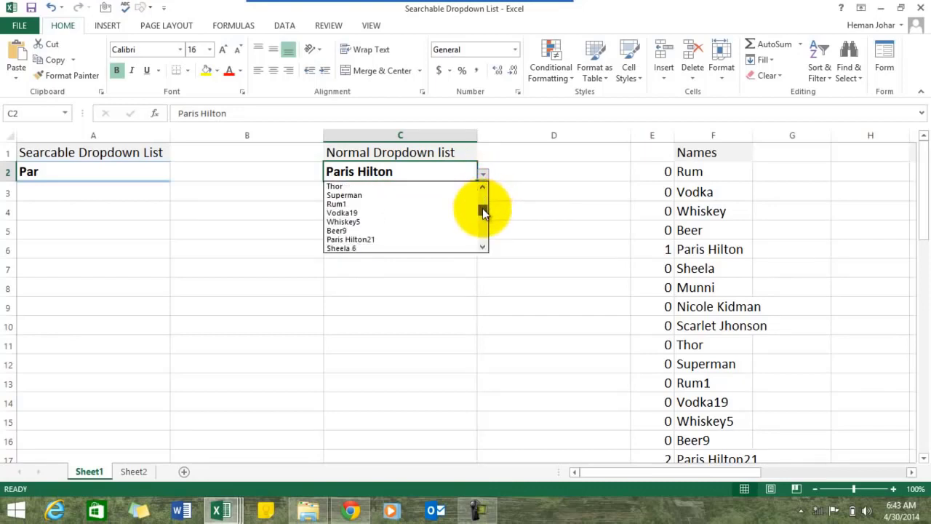
left_click(357, 232)
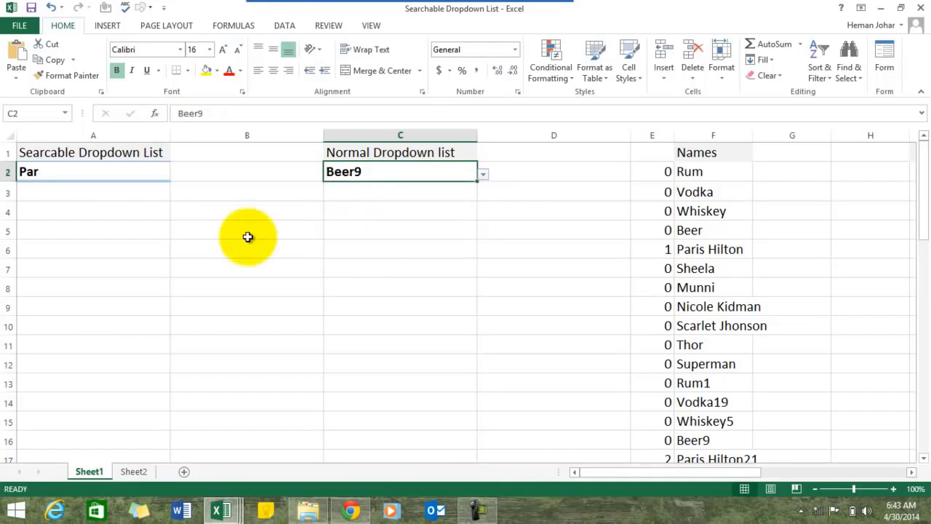
Enter "be" in the searchable dropdown cell A2 and choose Beer9 from its filtered suggestions
left_click(138, 172)
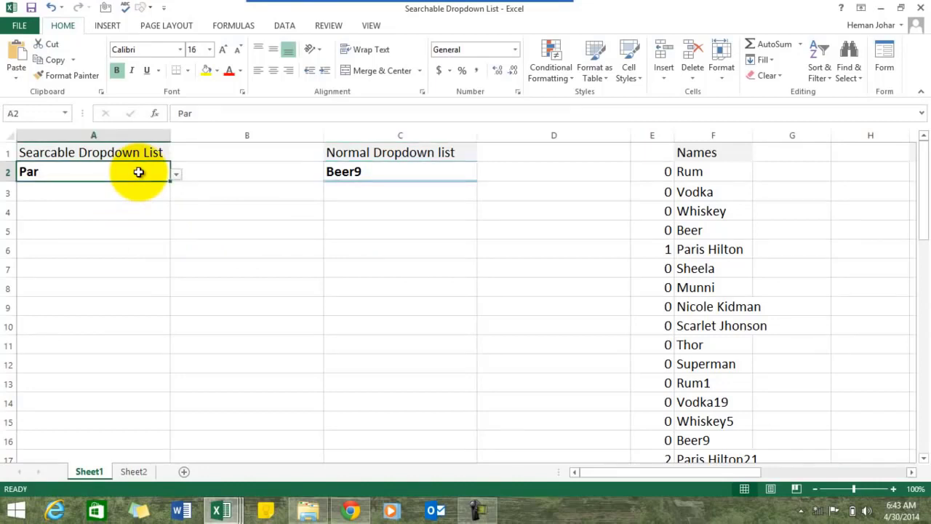
type("be")
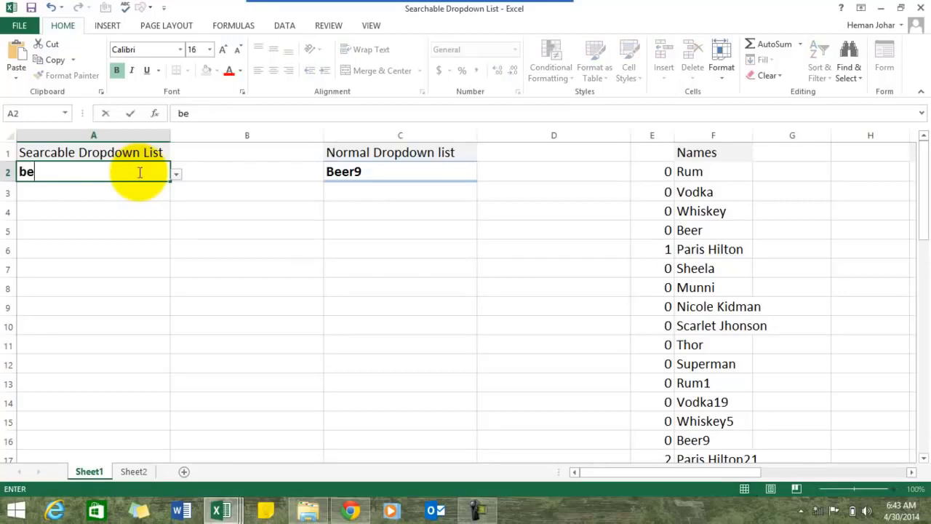
left_click(174, 173)
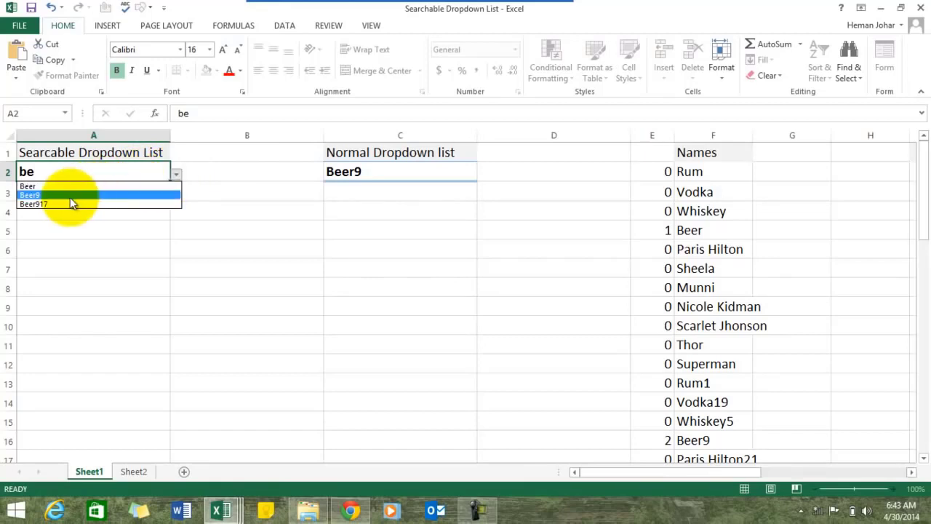
left_click(38, 195)
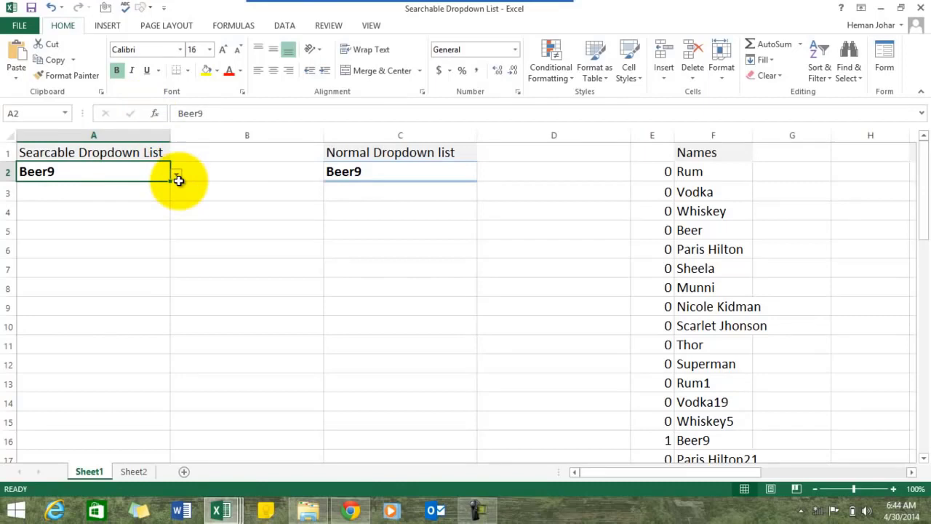
On Sheet2, clear all data validation settings from the searchable dropdown cell A2
left_click(133, 471)
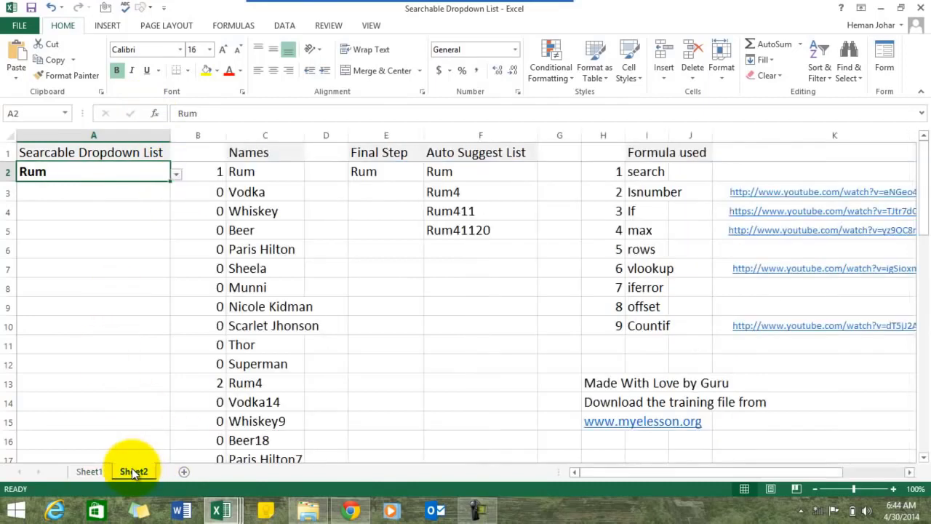
left_click(462, 339)
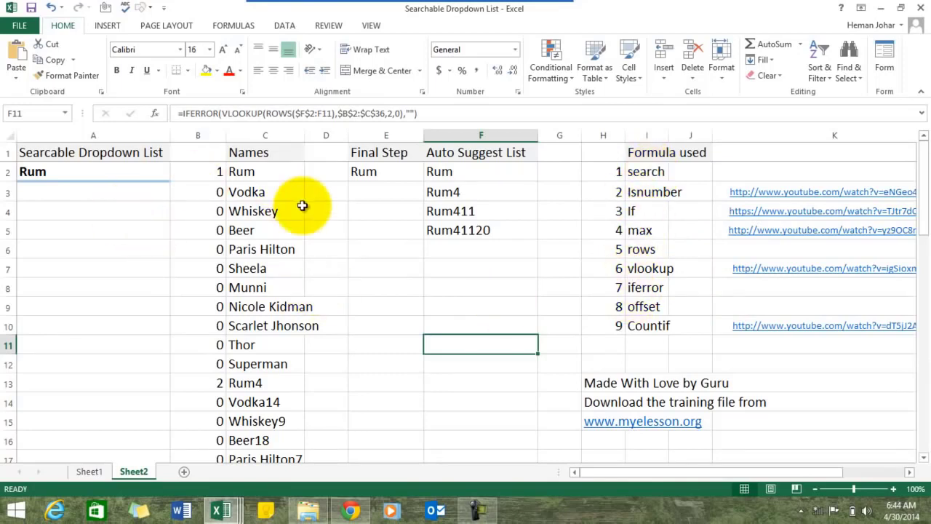
left_click(111, 176)
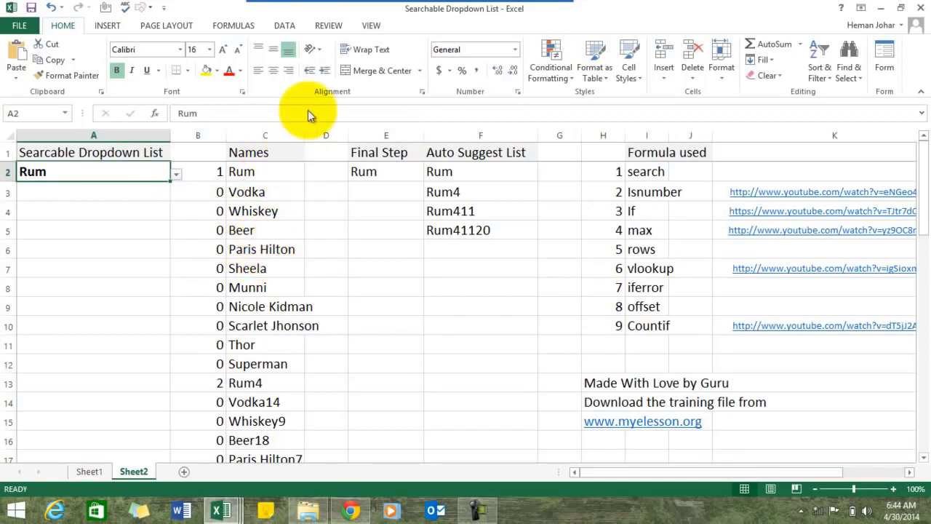
left_click(285, 26)
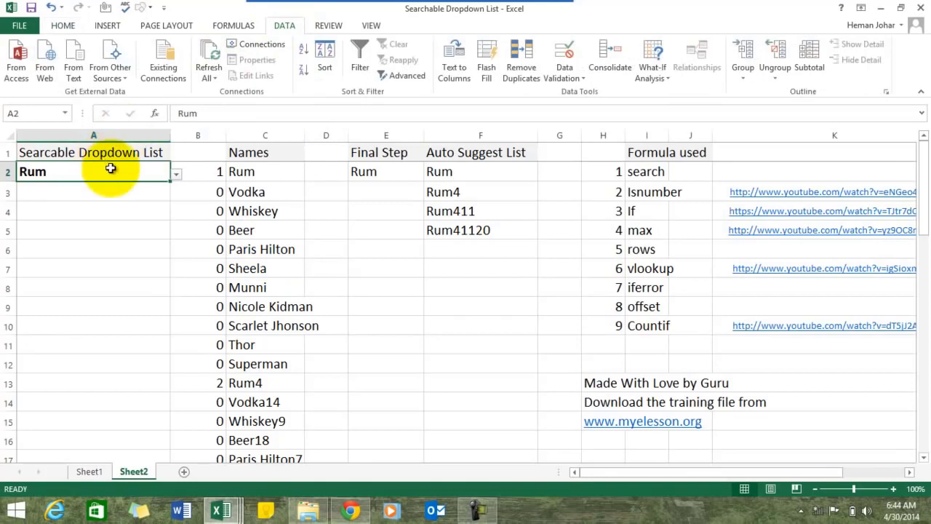
left_click(560, 68)
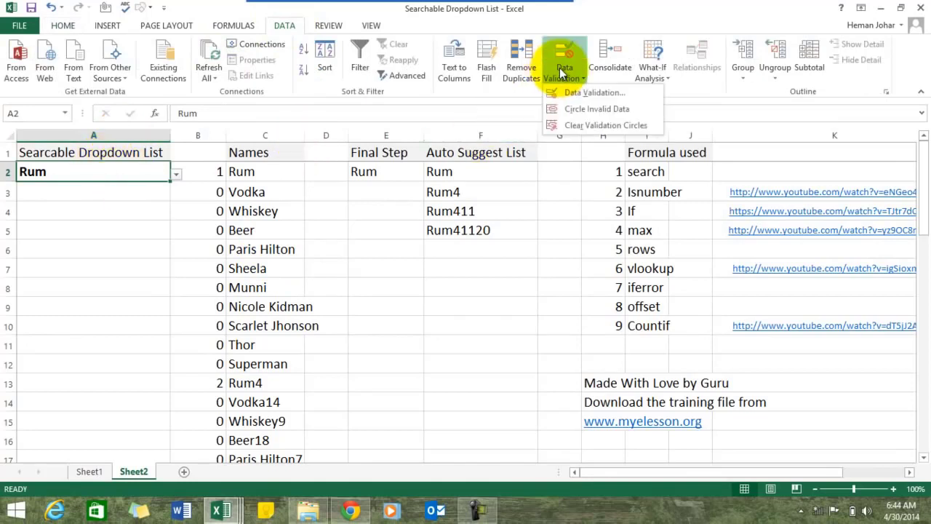
left_click(577, 92)
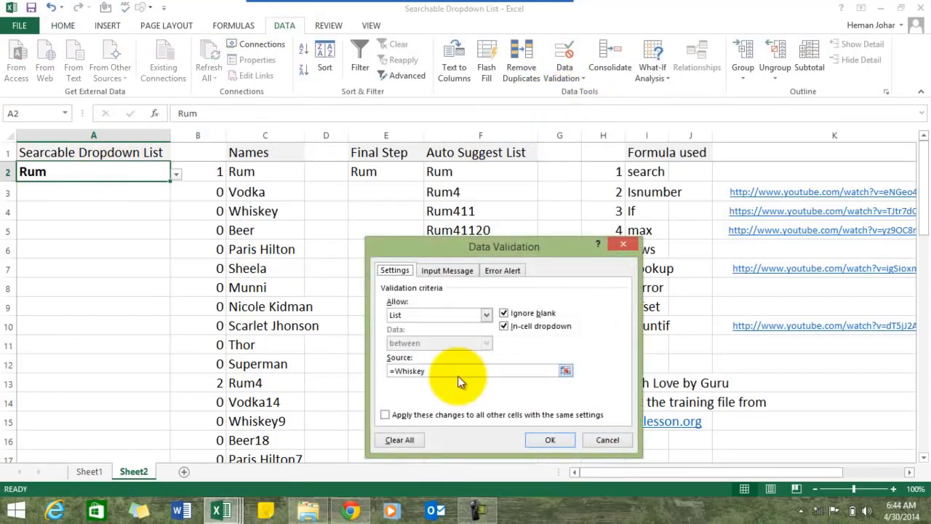
left_click(399, 440)
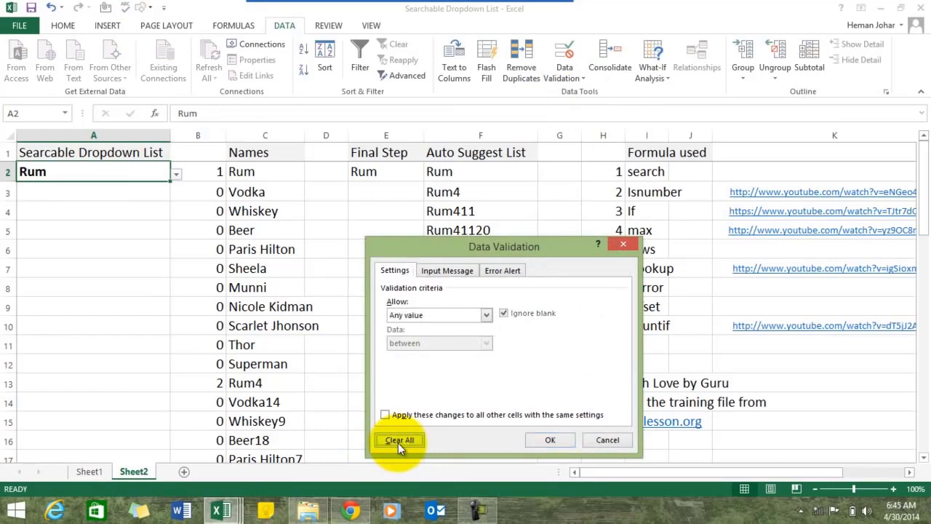
left_click(550, 440)
key("Down")
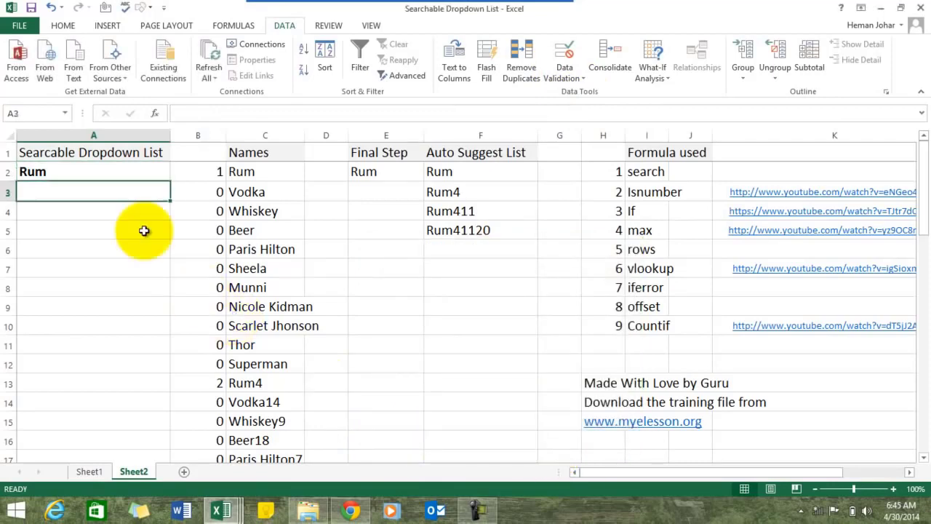
key("Up")
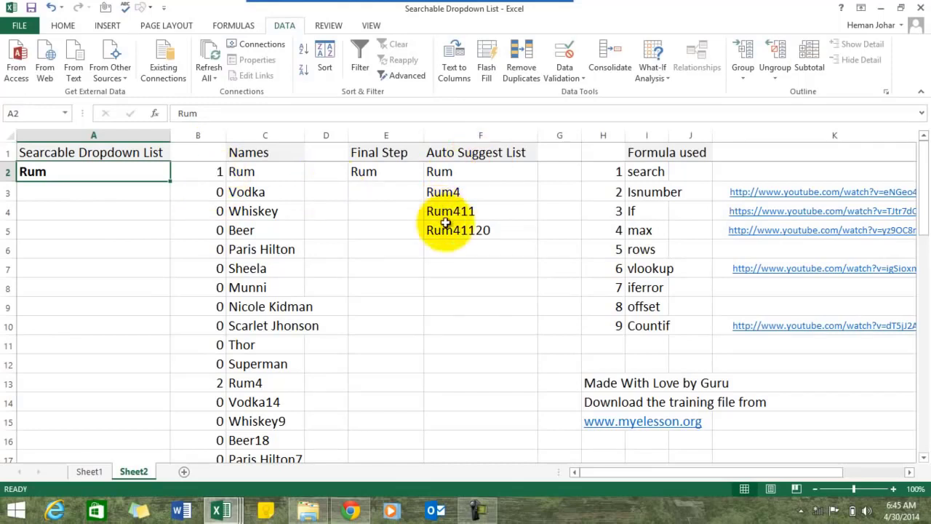
Delete the helper formulas in column B beside the names, from B2 down to the end of the list
left_click(215, 172)
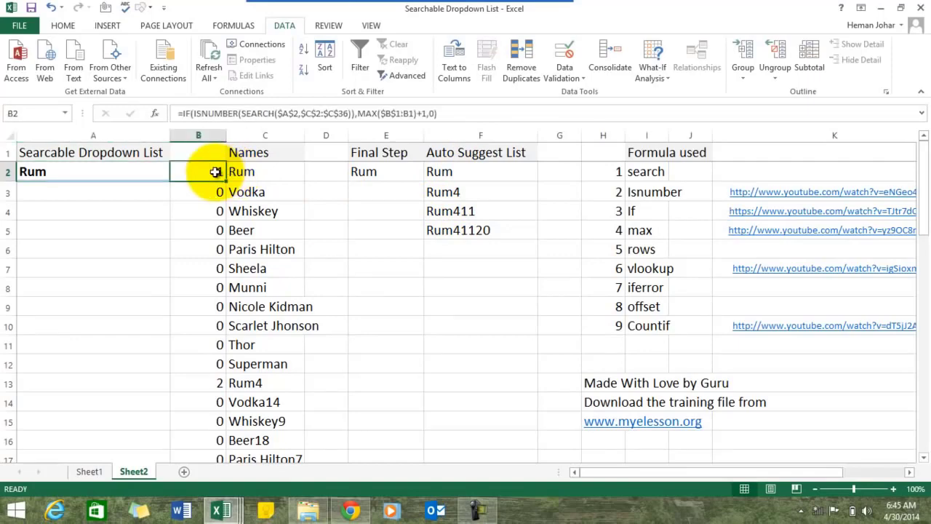
key("ctrl+shift+Down")
key("Delete")
key("Up")
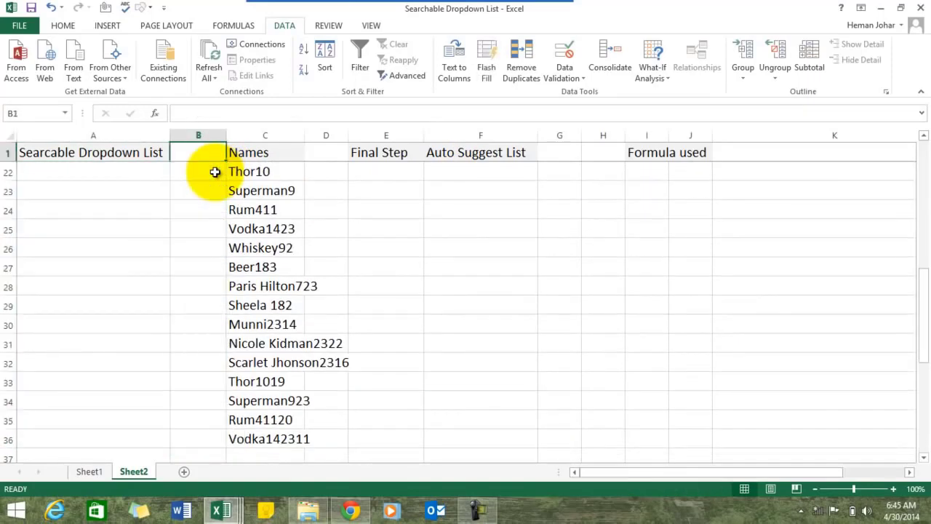
Delete the Final Step and Auto Suggest List formulas in E2:F2 and return to cell B2
key("Down")
key("Down")
key("Right")
key("Right")
key("Right")
key("Right")
key("Up")
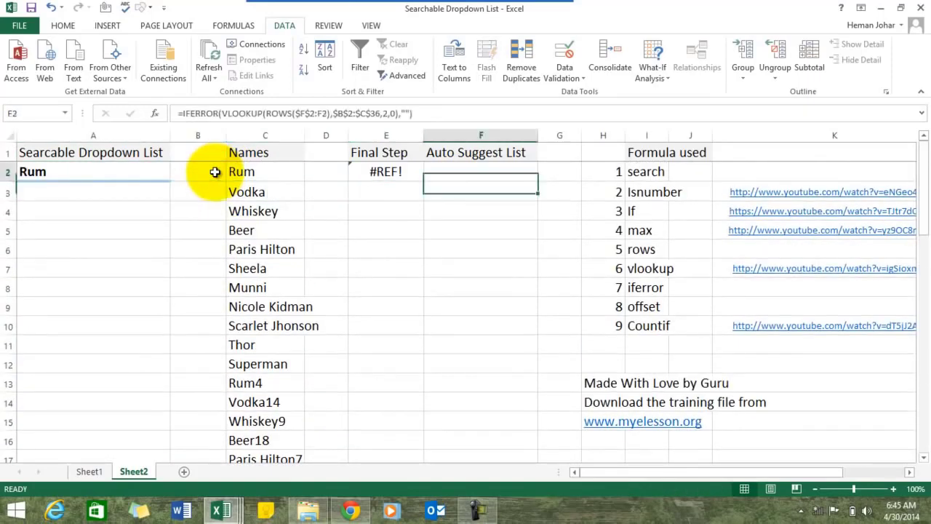
key("Left")
key("shift+Right")
key("Delete")
key("Left")
key("Left")
key("Left")
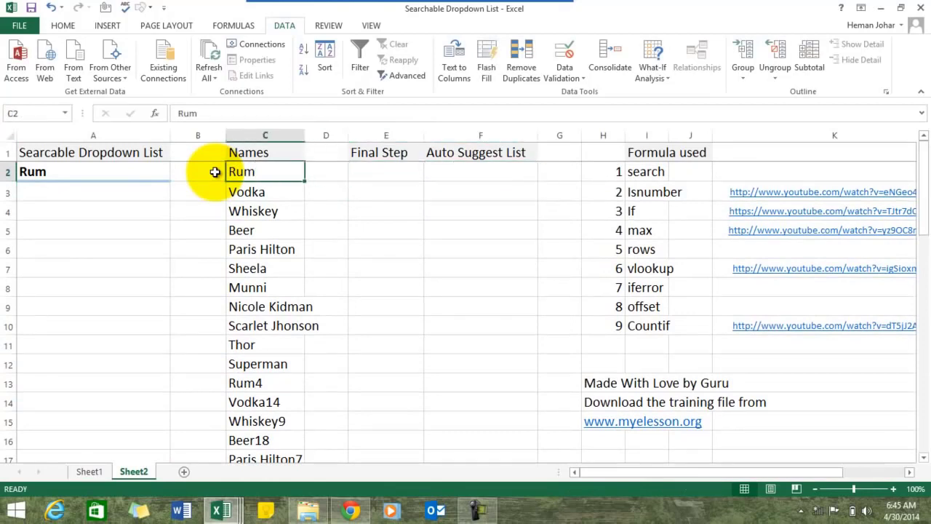
key("Down")
key("Right")
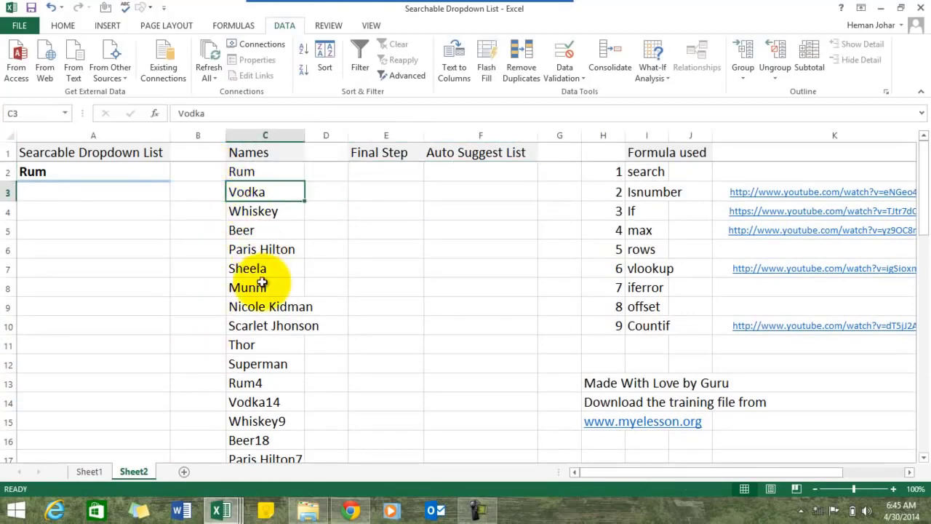
key("Left")
key("Up")
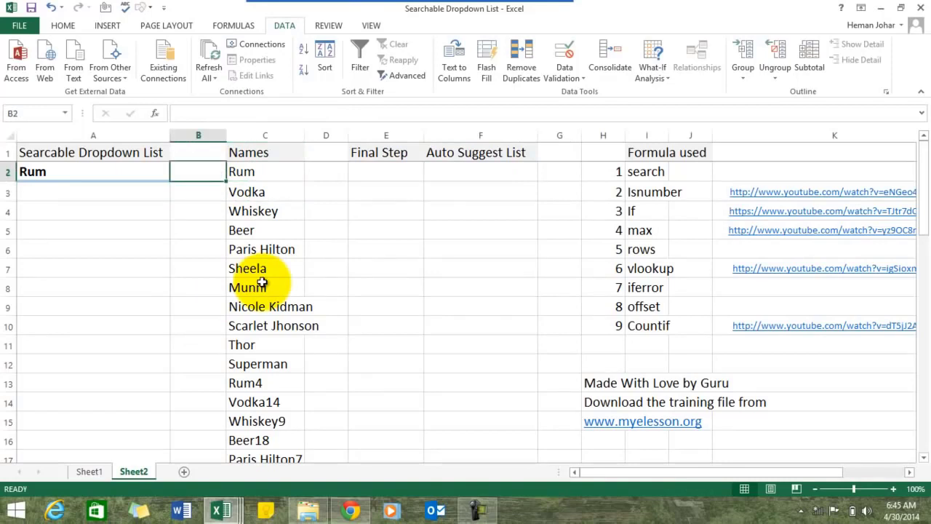
type("=s")
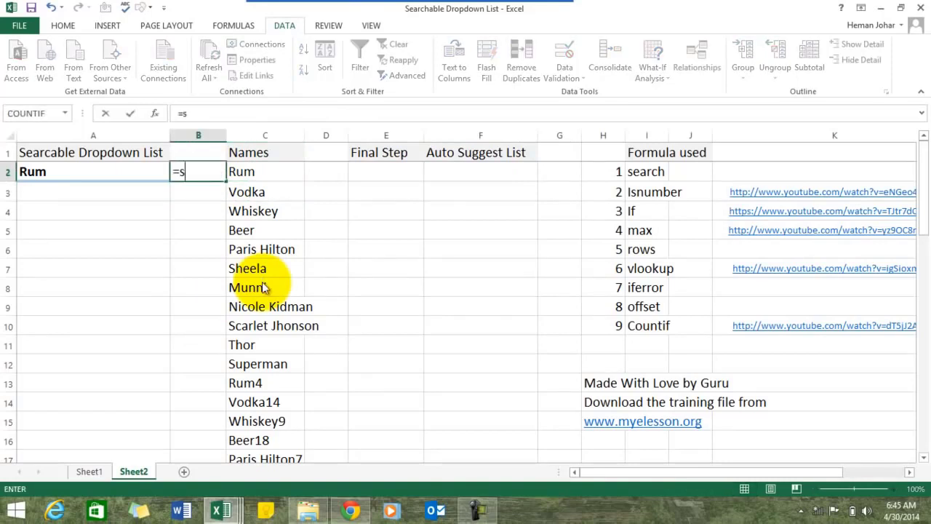
type("earch")
key("Escape")
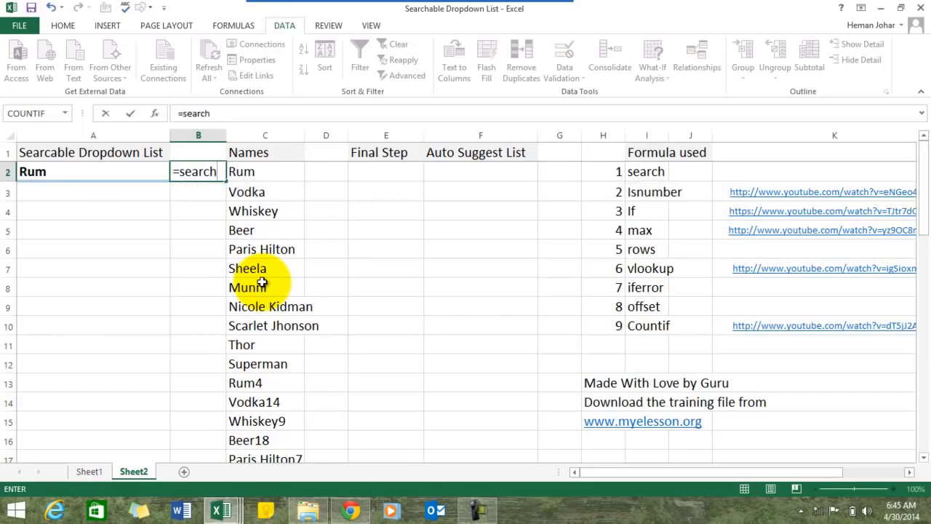
key("Left")
key("Right")
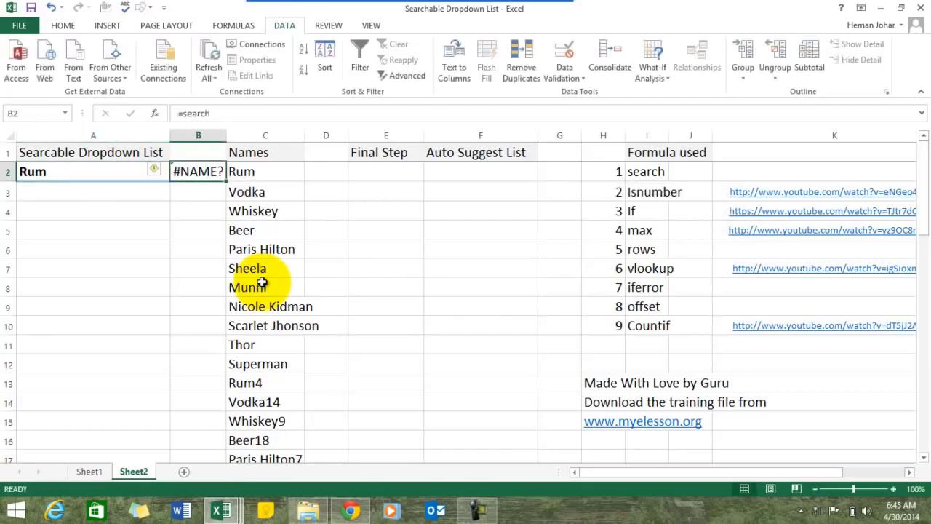
Enter a SEARCH formula in B2 that looks for $A$2 within the names range C2:C36
type("=S")
key("Escape")
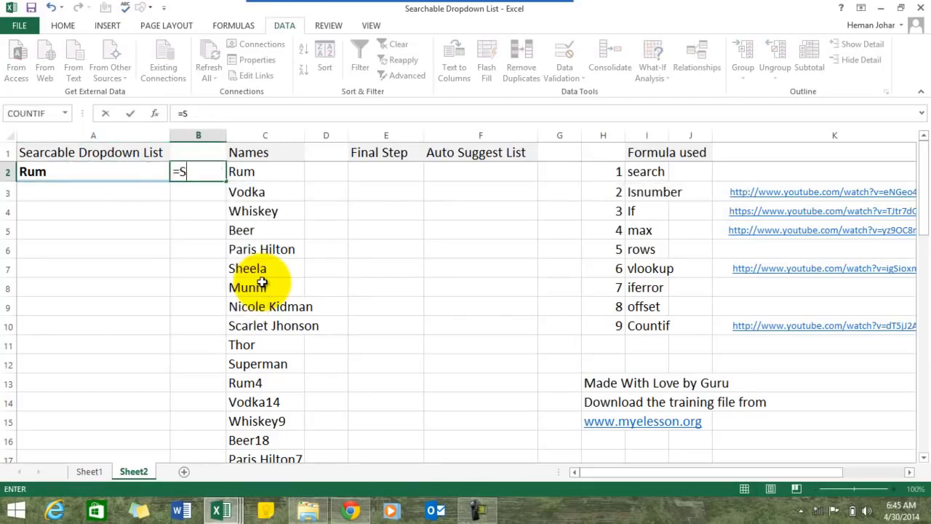
type("e")
key("Tab")
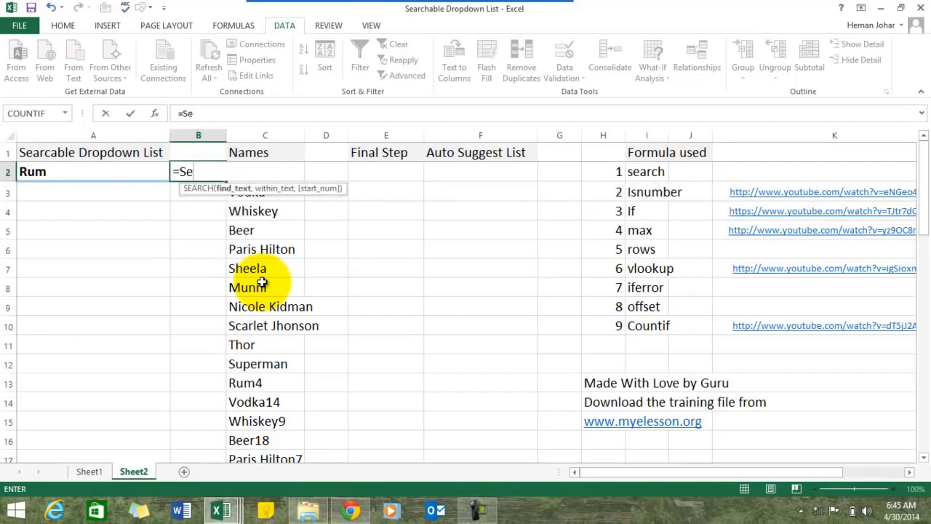
key("Left")
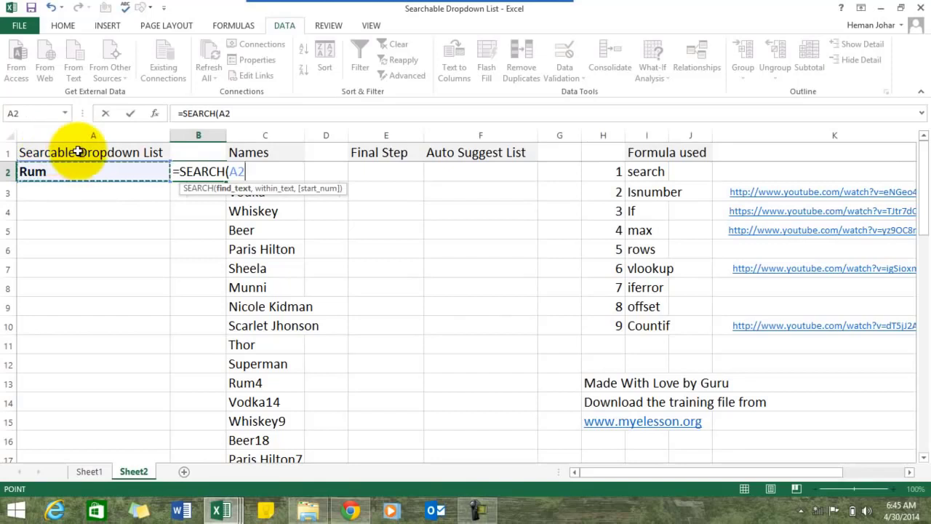
key("F4")
type(",")
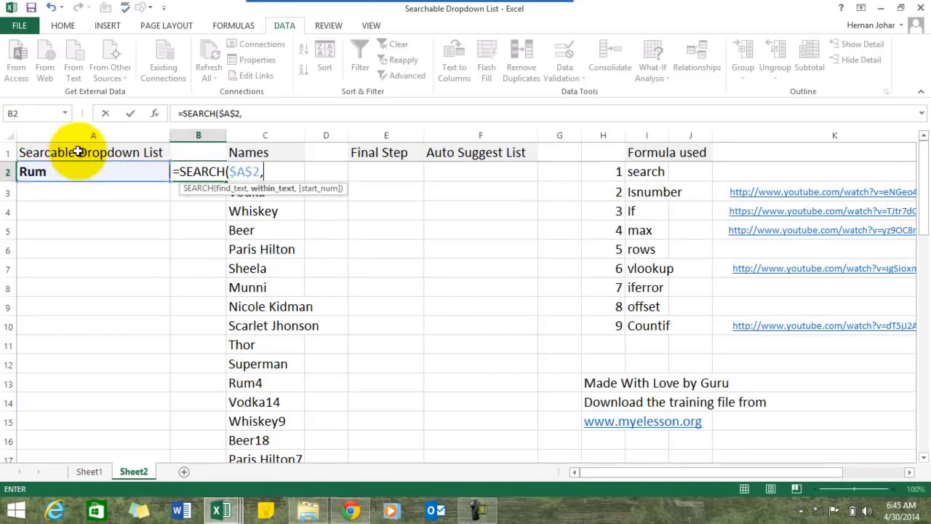
key("Right")
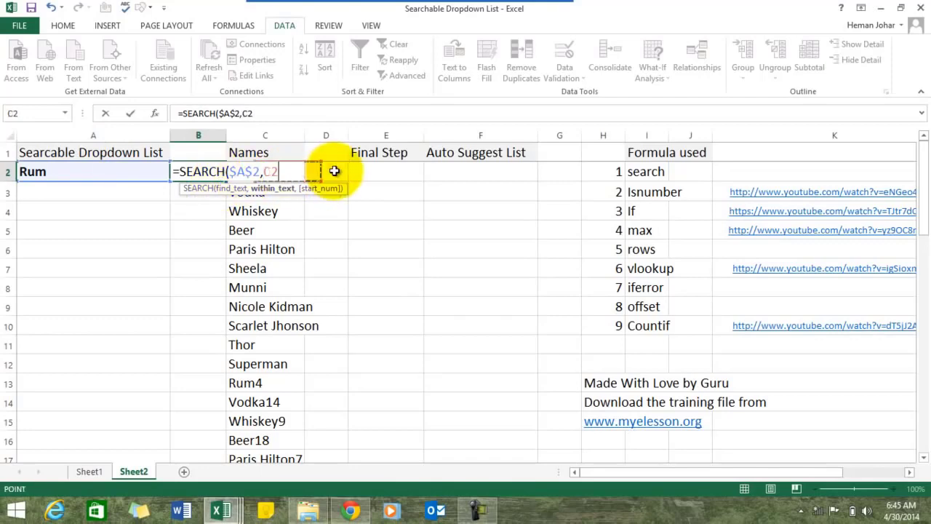
key("ctrl+shift+Down")
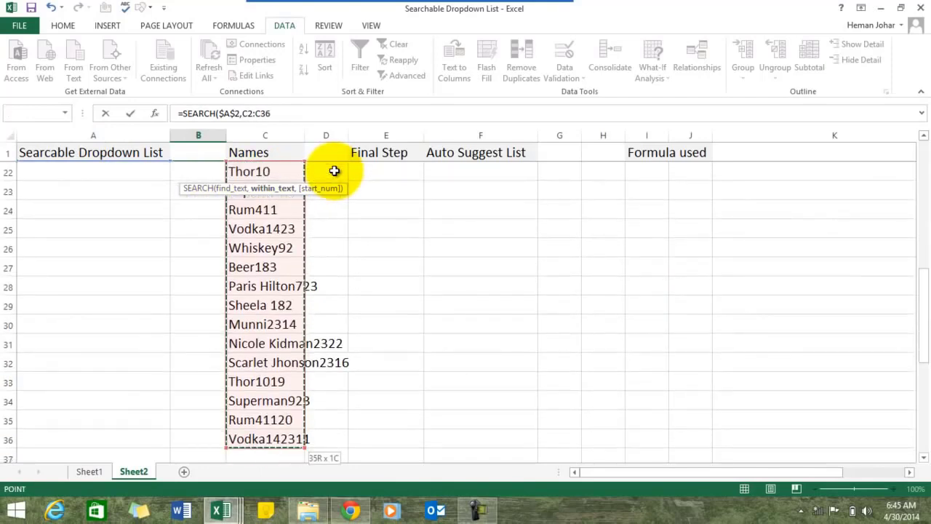
key("ctrl+Return")
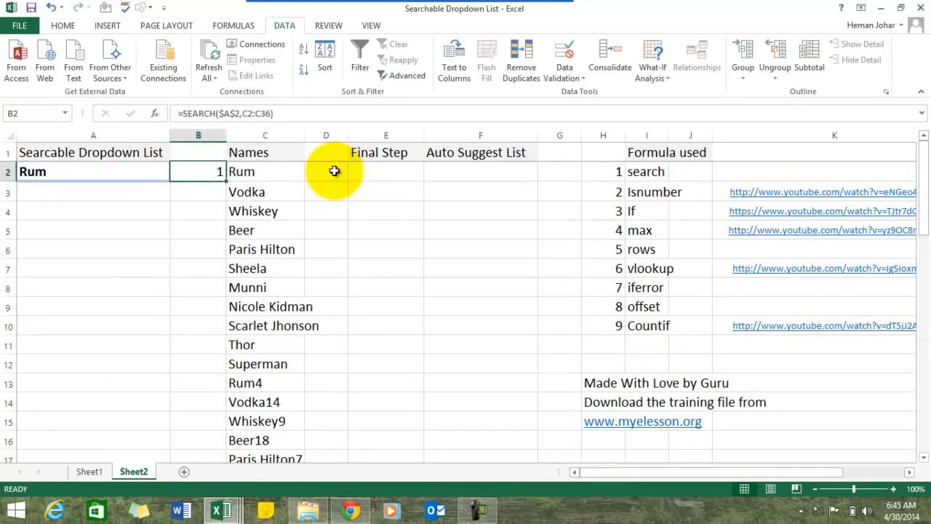
Make the names range in B2's SEARCH formula absolute, as $C$2:$C$36
left_click(243, 112)
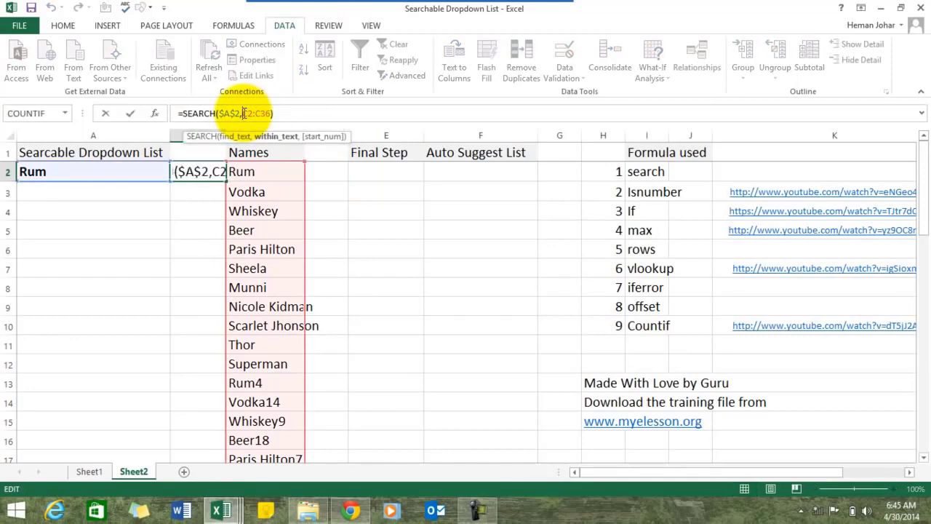
key("shift+Right")
key("shift+Right")
key("shift+Right")
key("shift+Right")
key("shift+Right")
key("shift+Right")
key("shift+Right")
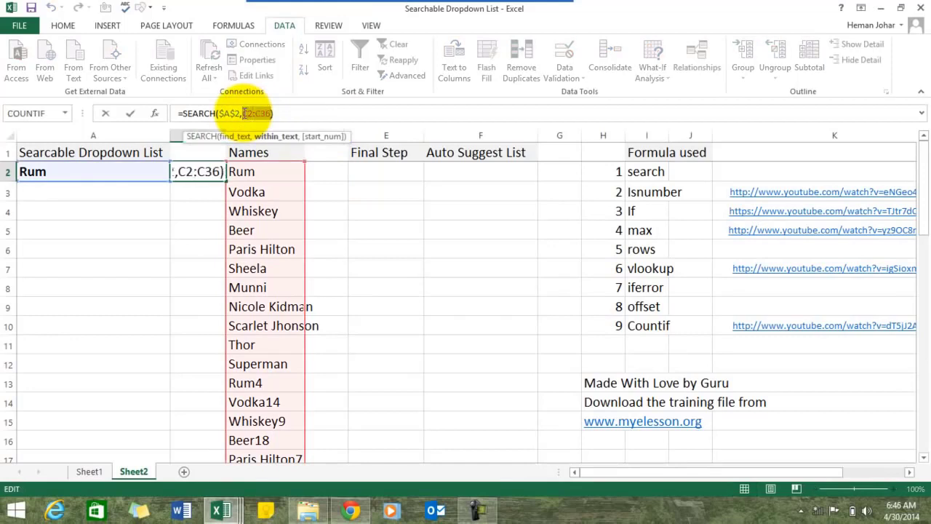
key("F4")
key("Return")
key("Up")
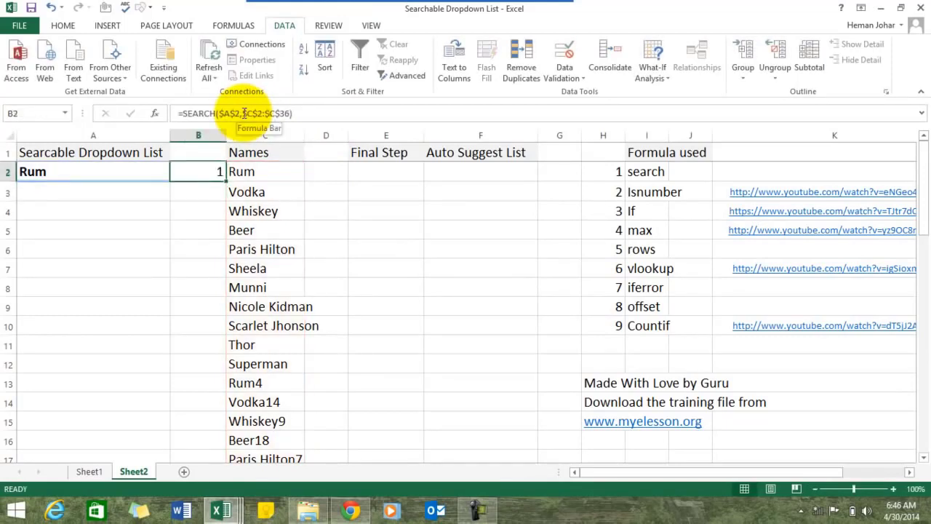
Copy the SEARCH formula from B2 down column B to B36, beside the last name
key("ctrl+c")
key("ctrl+shift+Down")
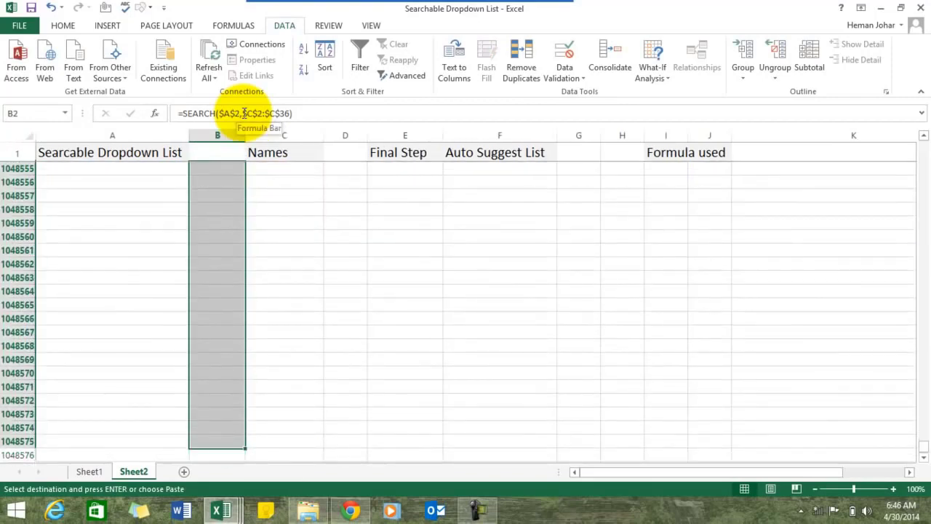
key("Up")
key("Down")
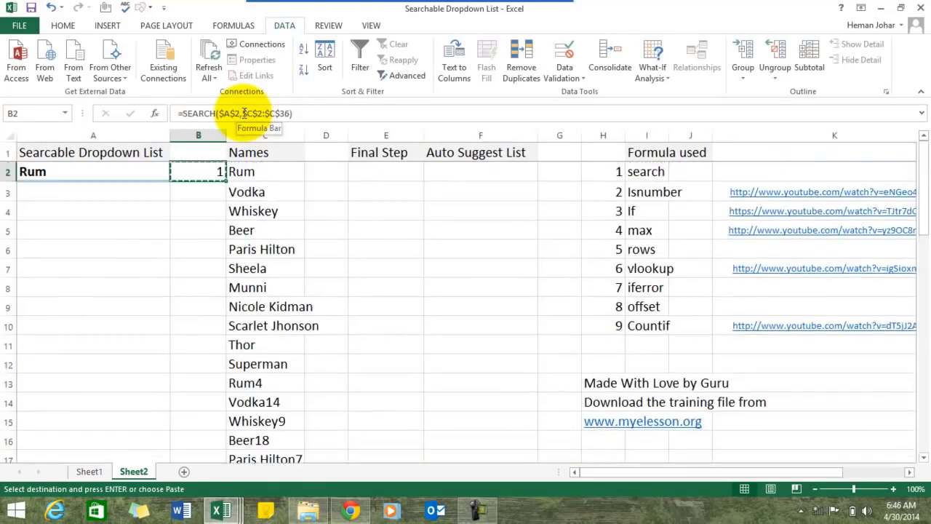
key("Right")
key("ctrl+shift+Down")
key("ctrl+Down")
key("Left")
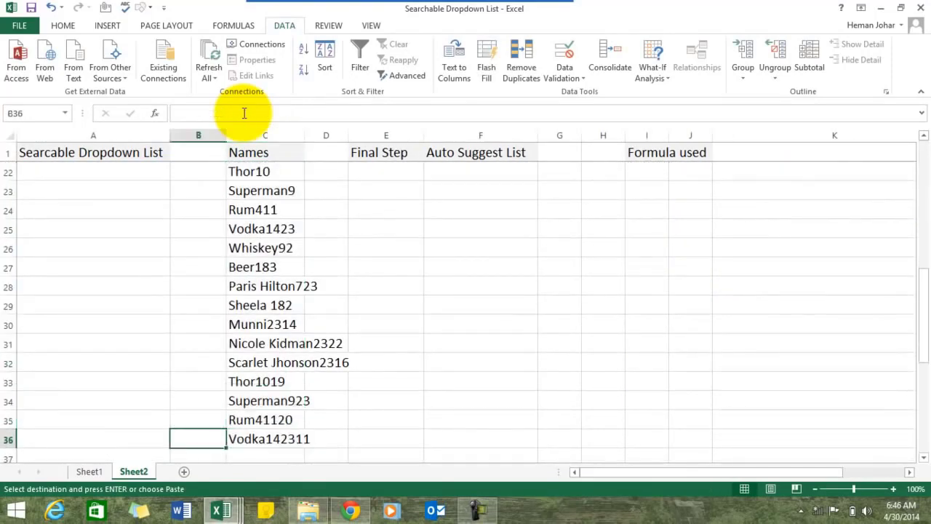
key("ctrl+shift+Up")
key("ctrl+v")
key("Up")
key("Up")
key("Up")
key("Up")
key("Up")
key("Up")
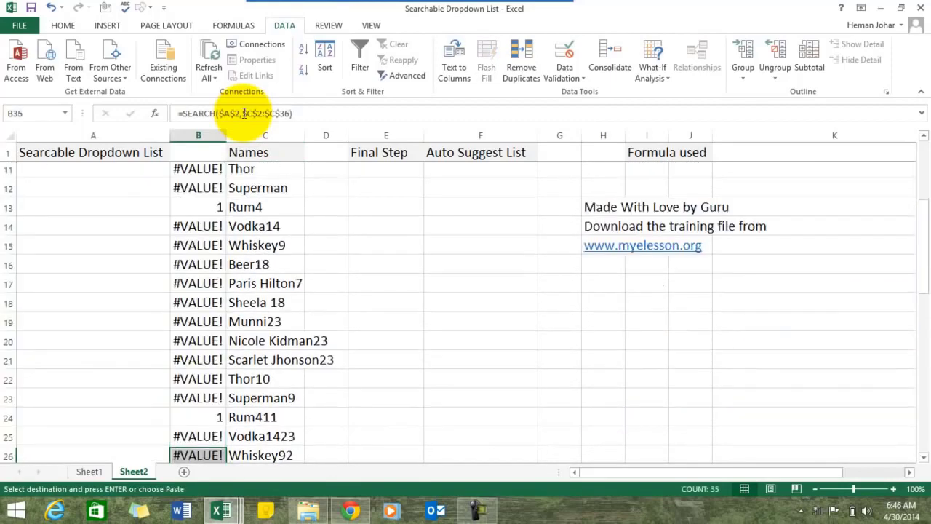
key("ctrl+Up")
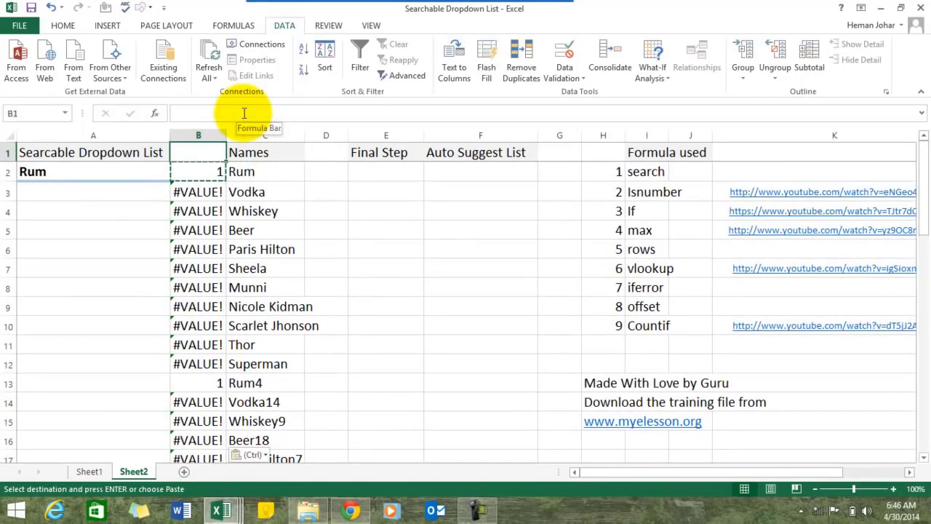
Compare the SEARCH results in column B with the search term in A2, including the Rum4 row, and return to B2
key("Left")
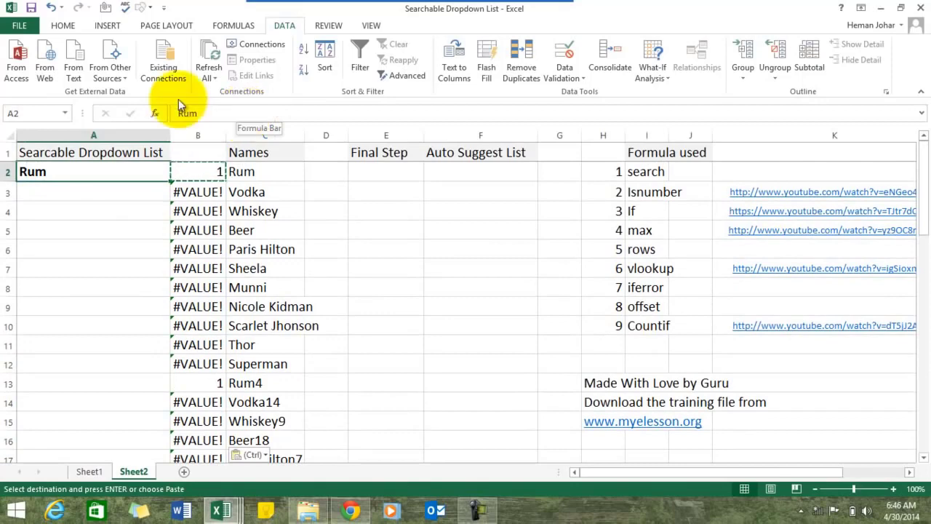
left_click(205, 386)
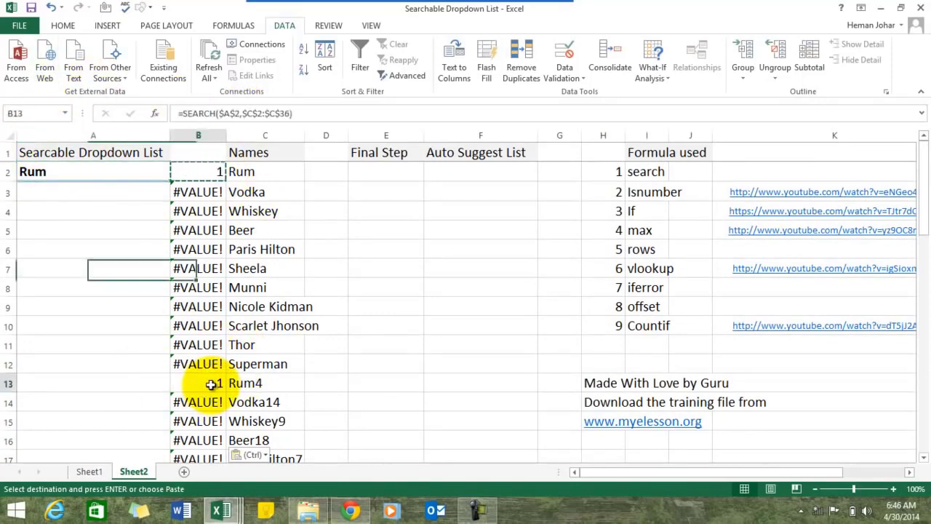
key("Up")
key("Up")
key("Up")
key("Up")
key("Up")
key("Up")
key("Up")
key("Up")
key("Up")
key("Up")
key("Up")
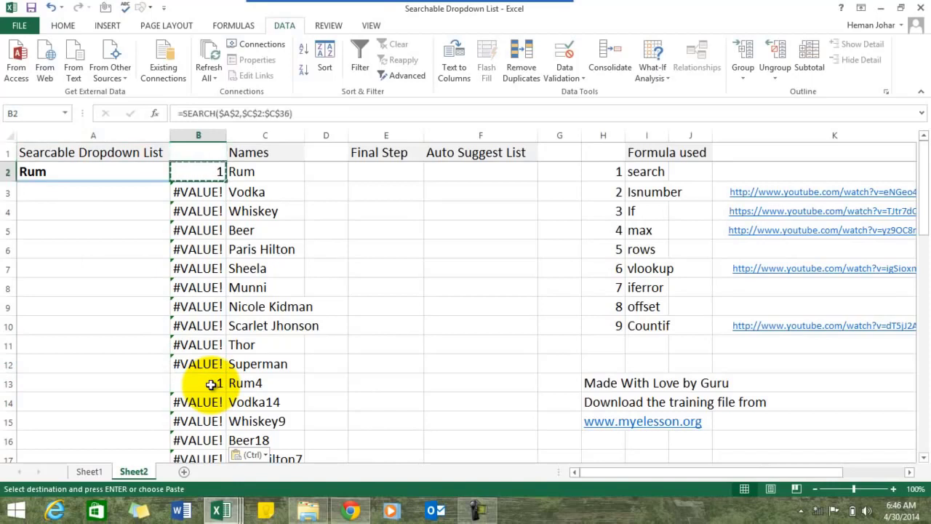
key("Escape")
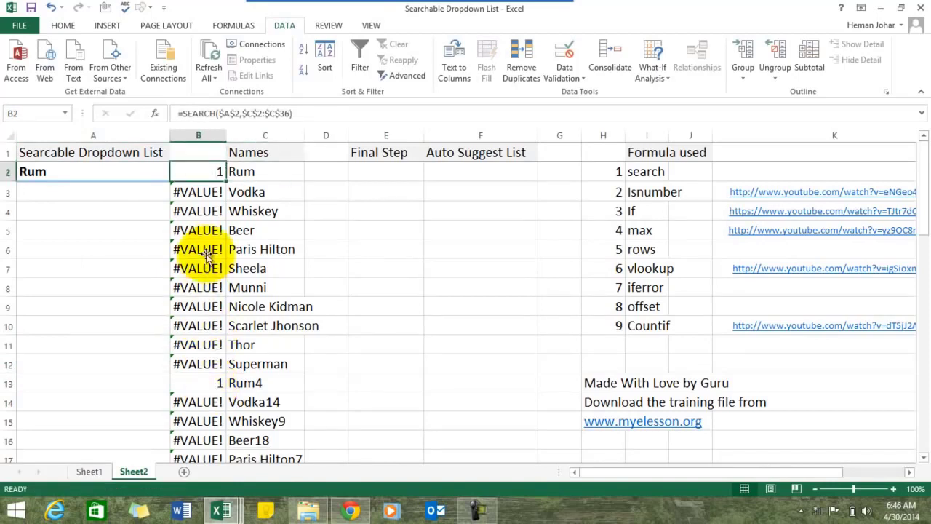
Wrap the SEARCH formula in B2 in ISNUMBER, giving =ISNUMBER(SEARCH($A$2,$C$2:$C$36))
left_click(185, 113)
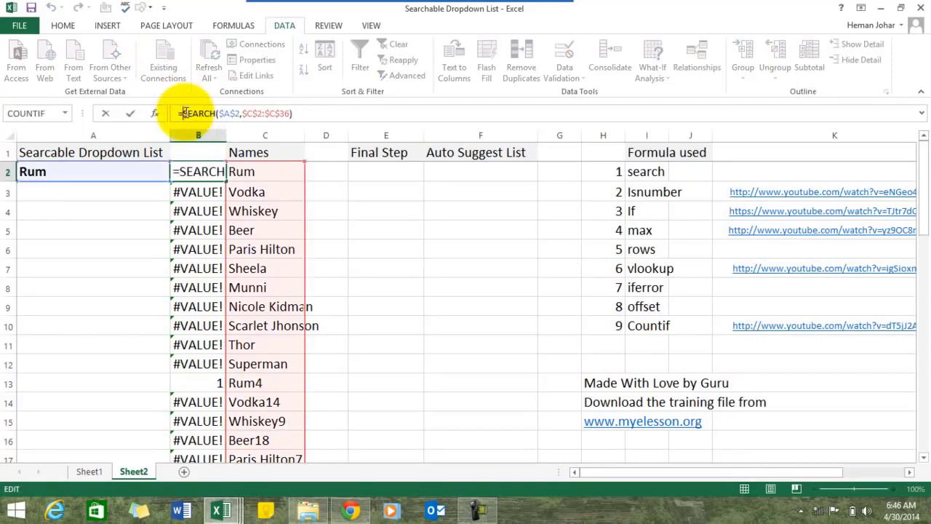
type("is")
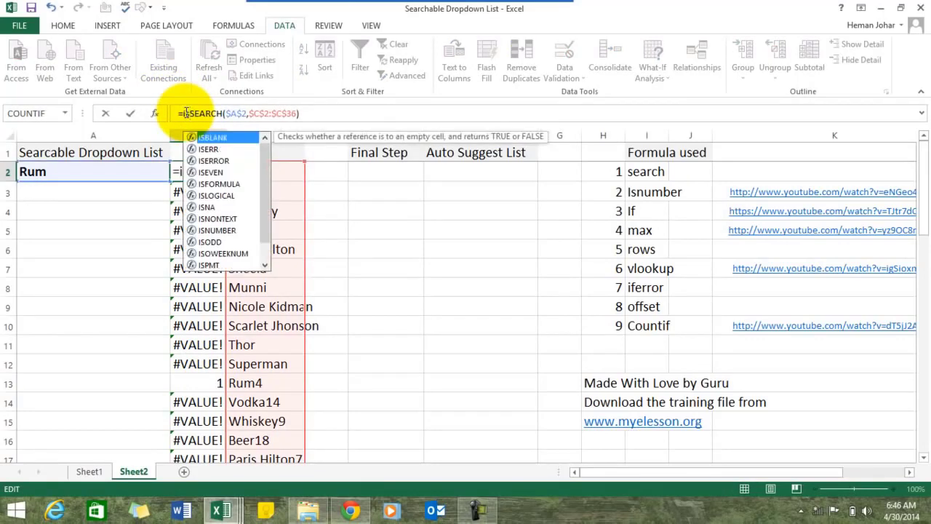
type("num")
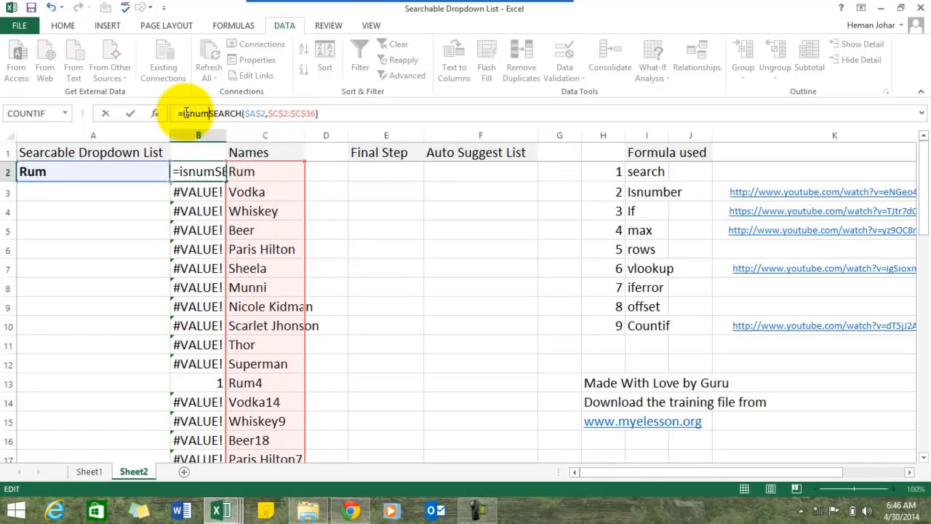
key("ctrl+Return")
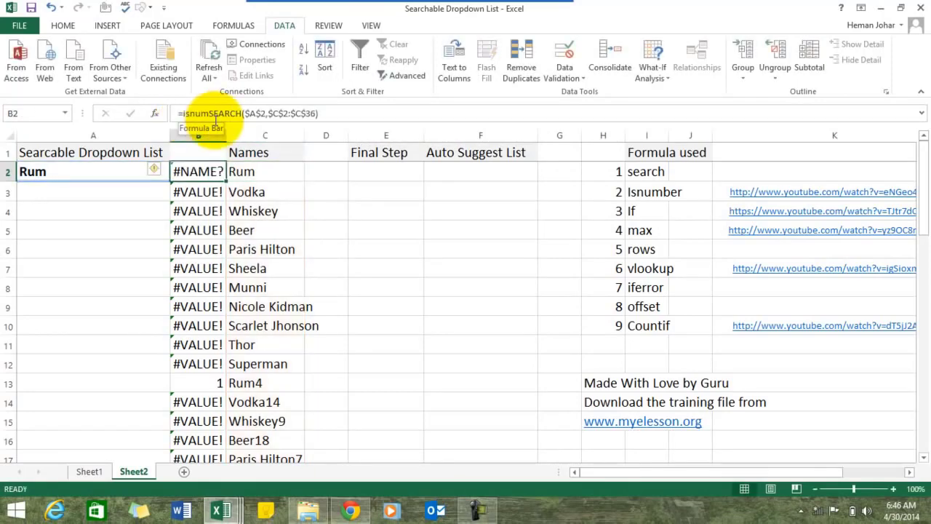
left_click(210, 114)
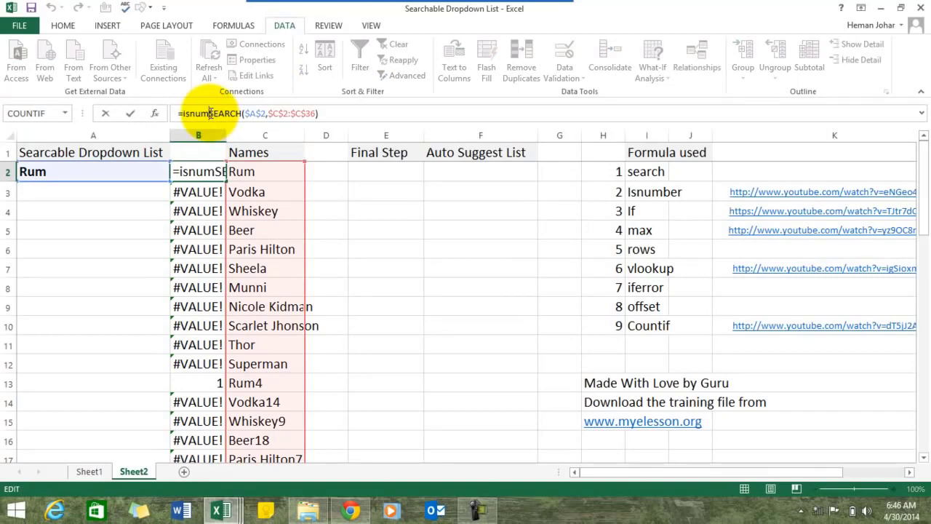
type("ber")
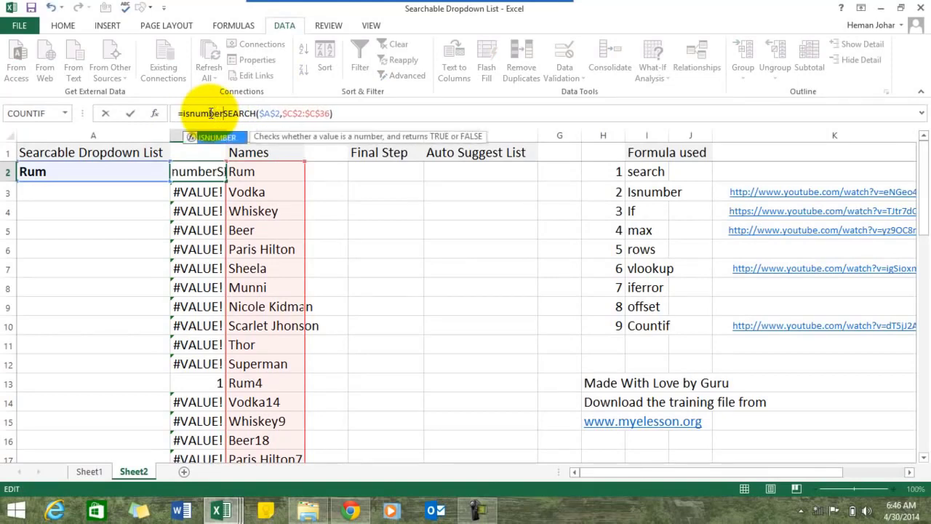
key("Tab")
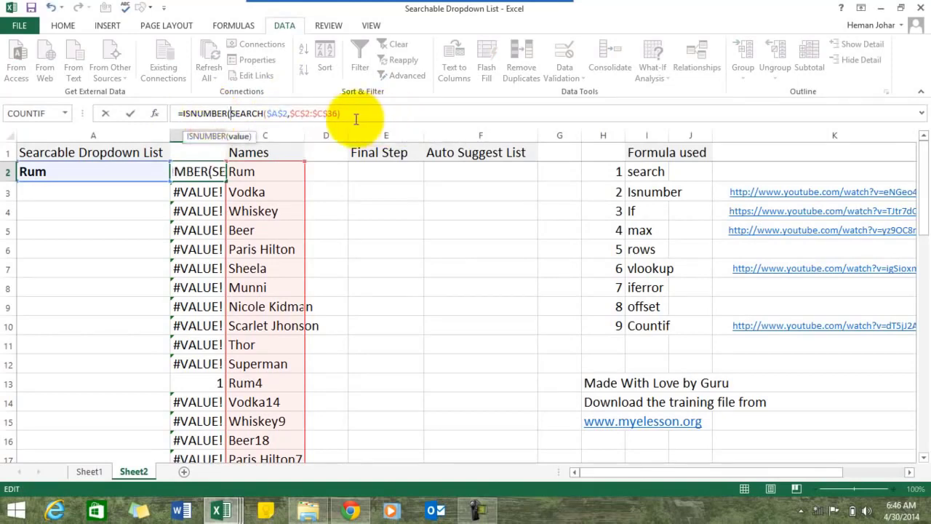
type(")")
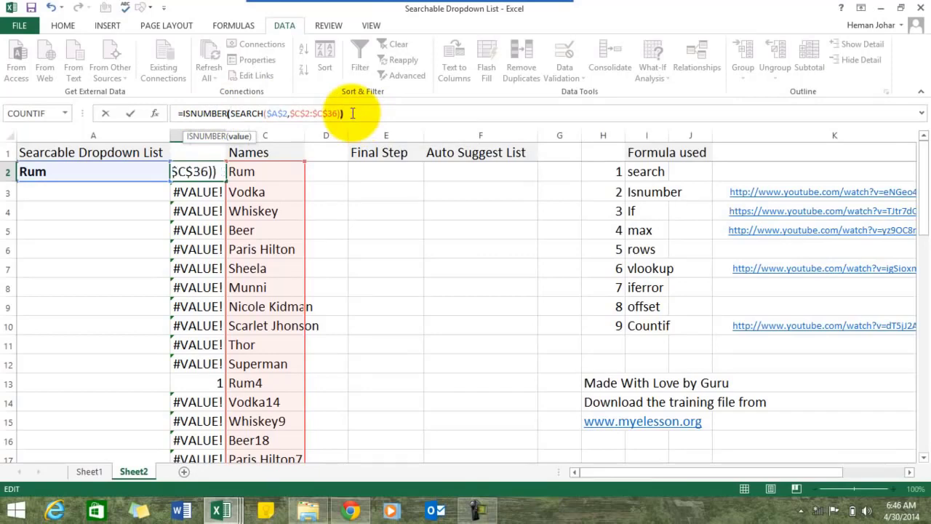
key("Return")
Copy the ISNUMBER formula from B2 down over the SEARCH formulas to B36
key("Up")
key("ctrl+c")
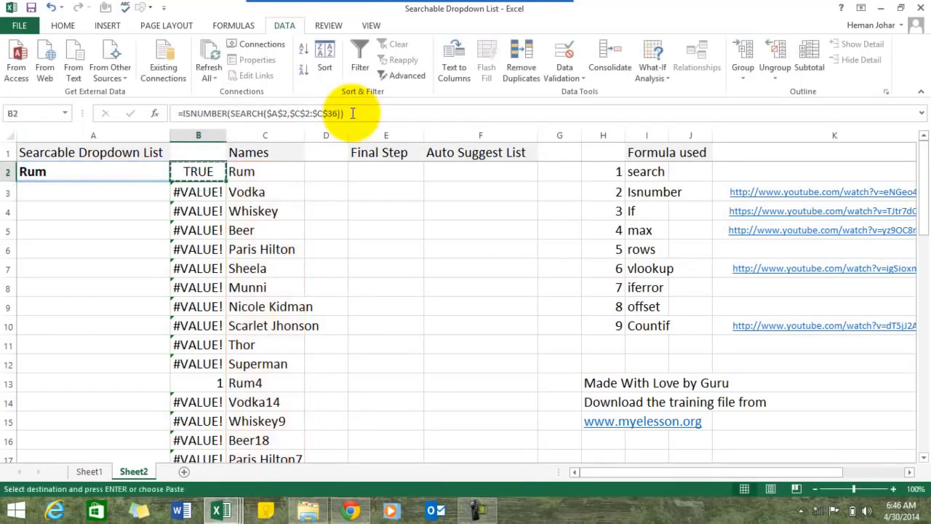
key("ctrl+shift+Down")
key("ctrl+v")
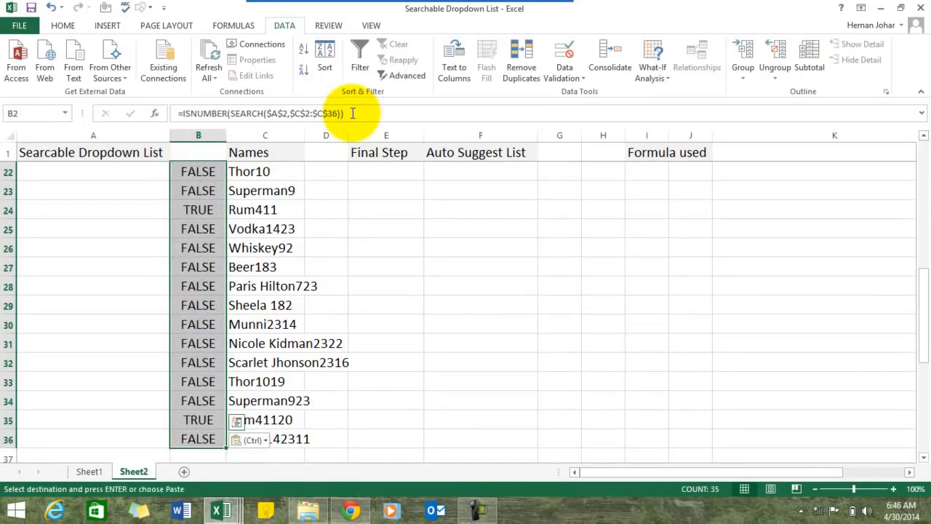
key("Up")
key("Down")
key("Up")
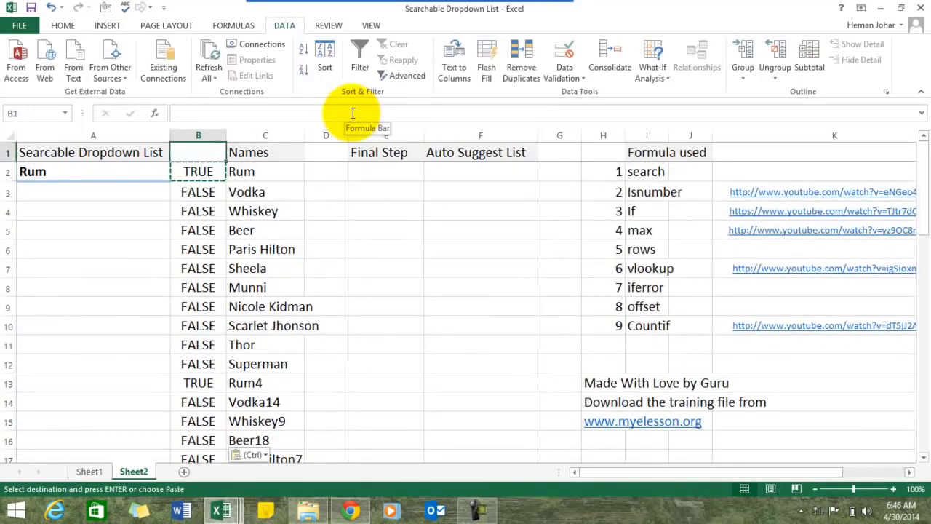
Wrap the ISNUMBER formula in B2 in IF, giving =IF(ISNUMBER(SEARCH($A$2,$C$2:$C$36)),1,0)
key("Down")
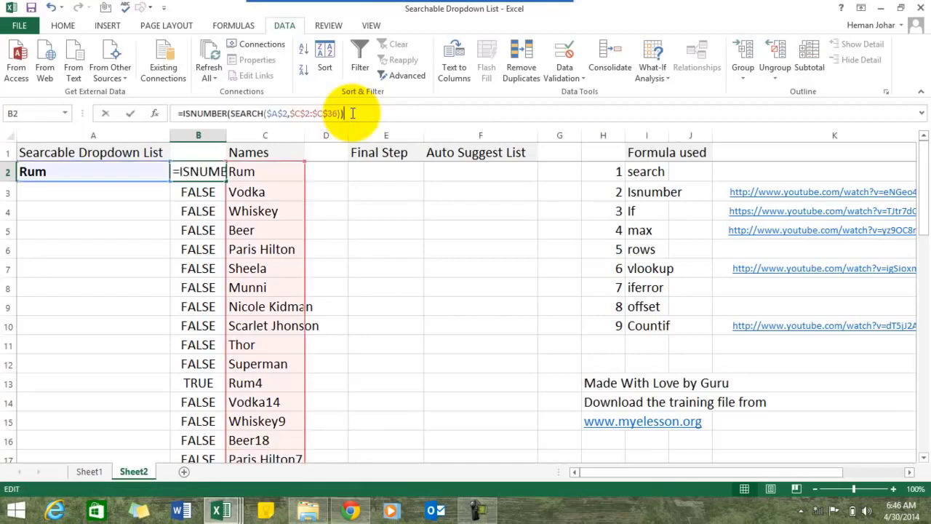
left_click(352, 112)
key("Left")
key("Left")
key("Left")
key("Left")
key("Left")
key("Left")
key("Left")
key("Left")
key("Left")
key("Left")
key("Left")
key("Left")
key("Left")
key("Left")
key("Left")
key("Left")
key("Left")
key("Left")
key("Left")
key("Left")
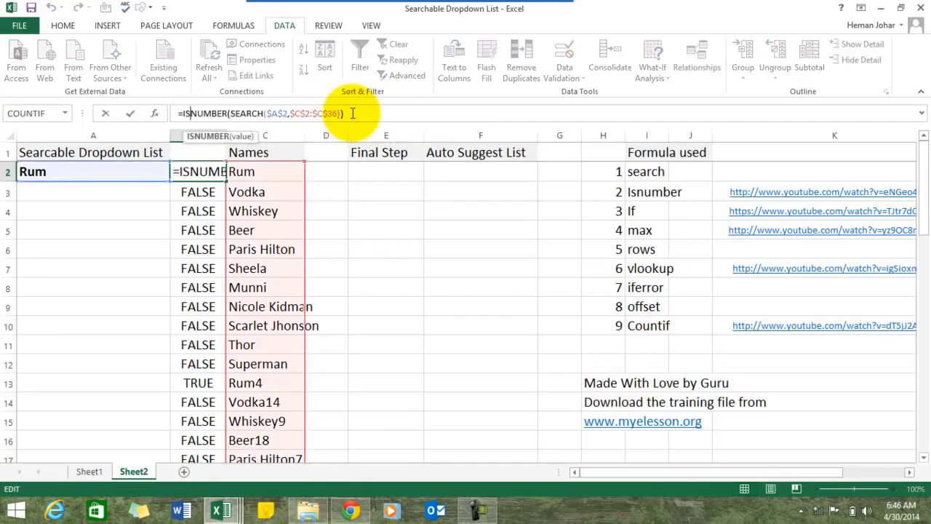
type("if")
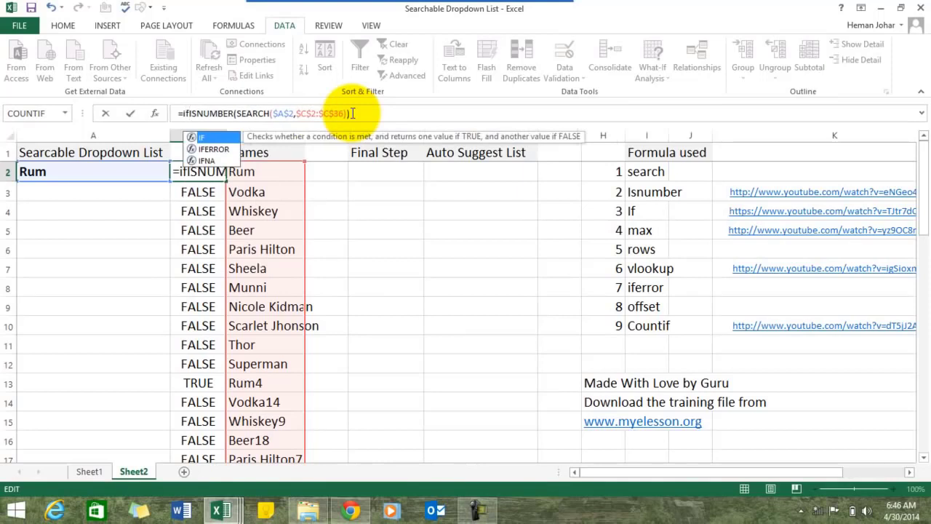
key("Tab")
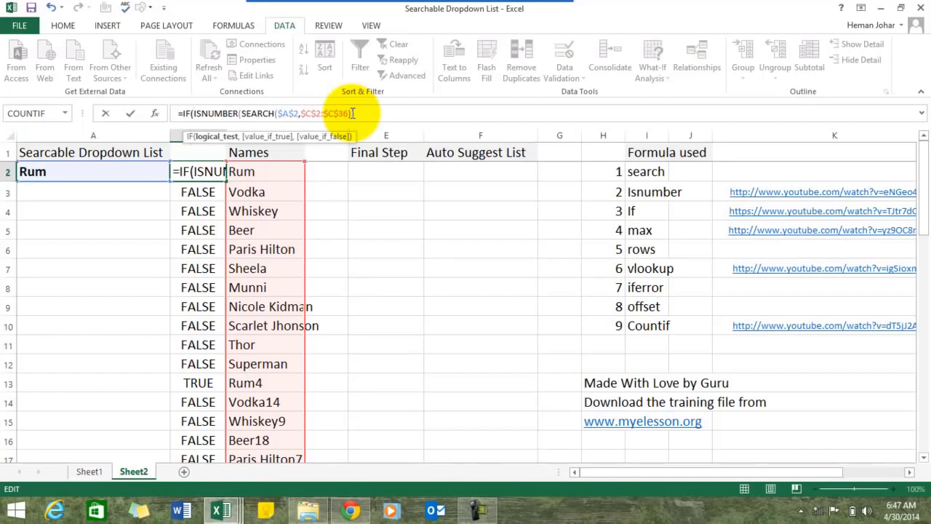
type(")")
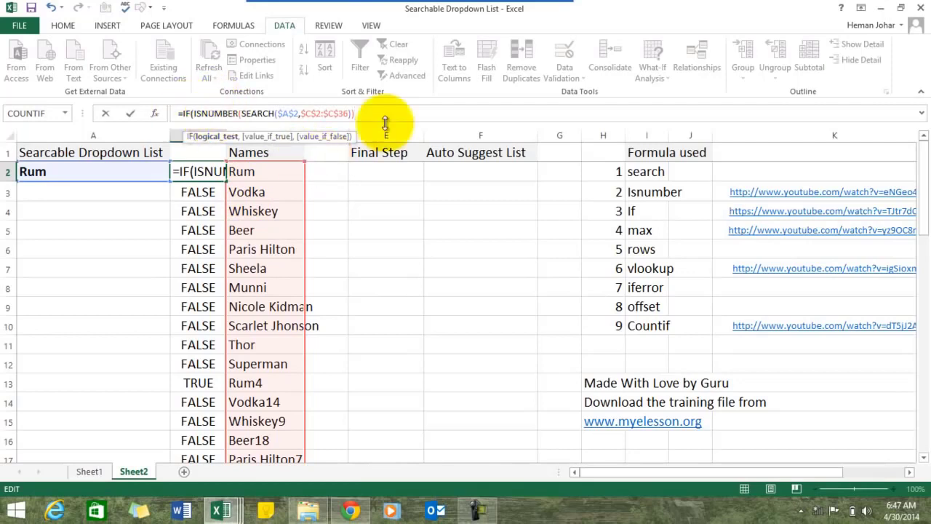
type(",")
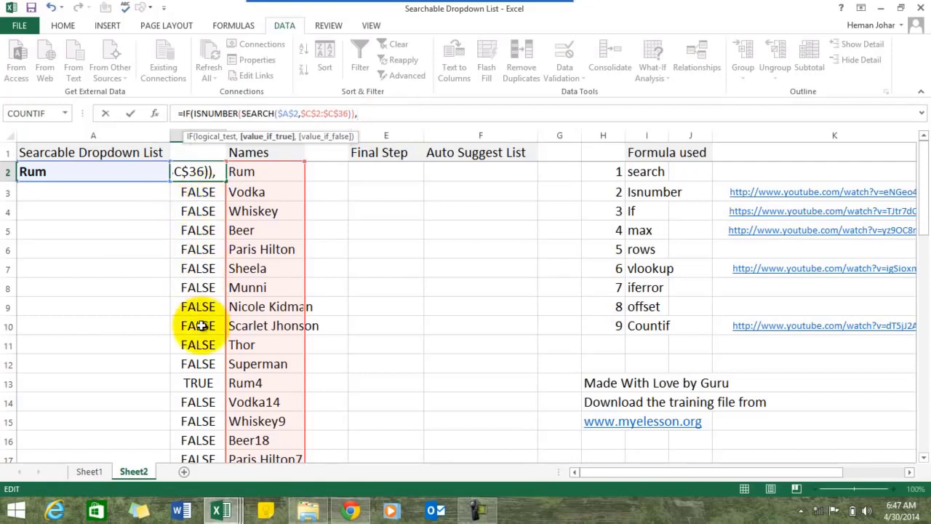
type("1,")
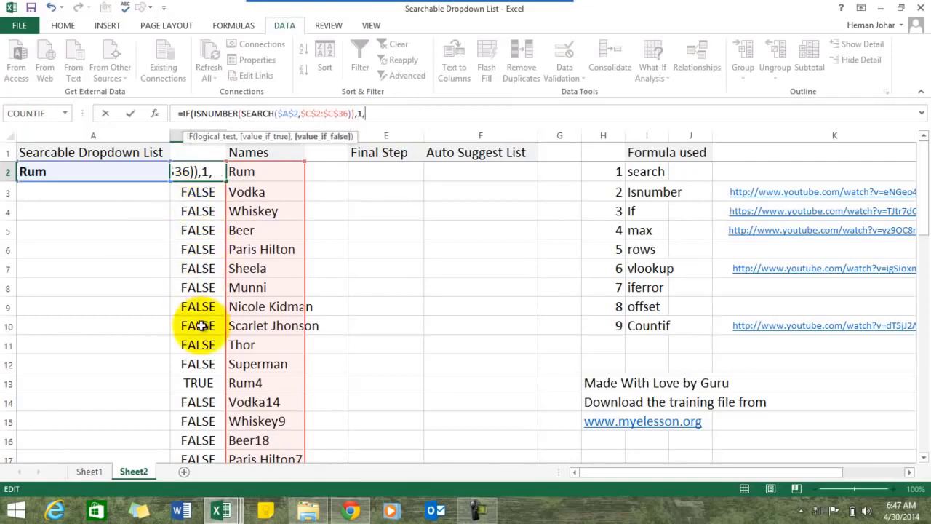
type("0)")
key("ctrl+Return")
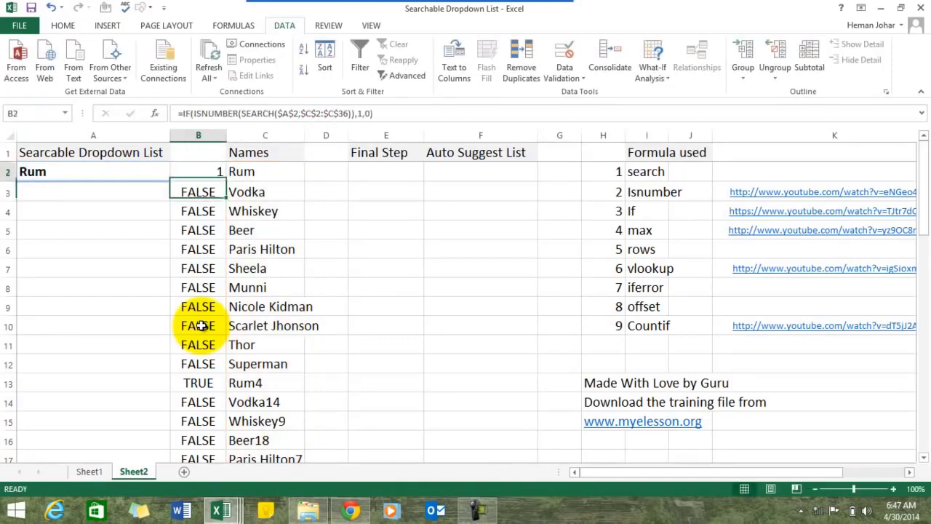
Copy the IF formula with its 1 and 0 results from B2 down over the ISNUMBER formulas to B36
key("ctrl+c")
key("ctrl+shift+Down")
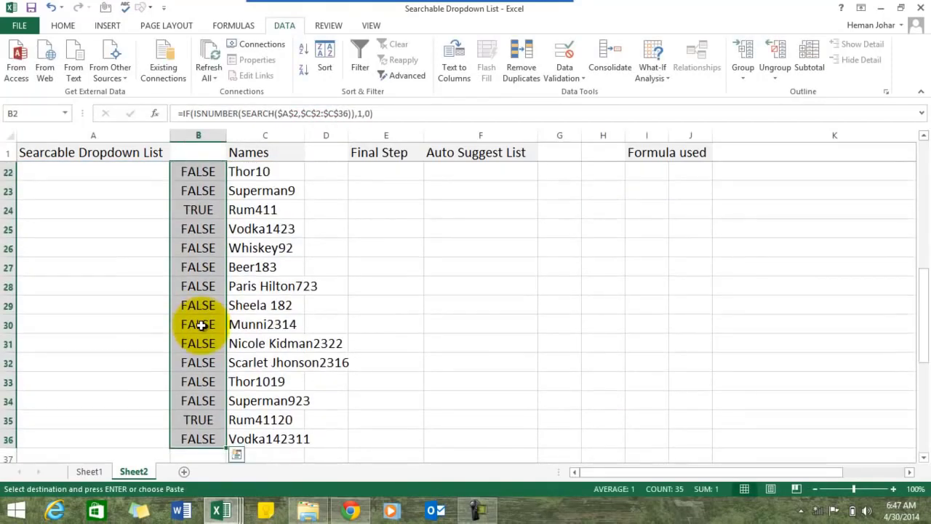
key("ctrl+v")
key("Up")
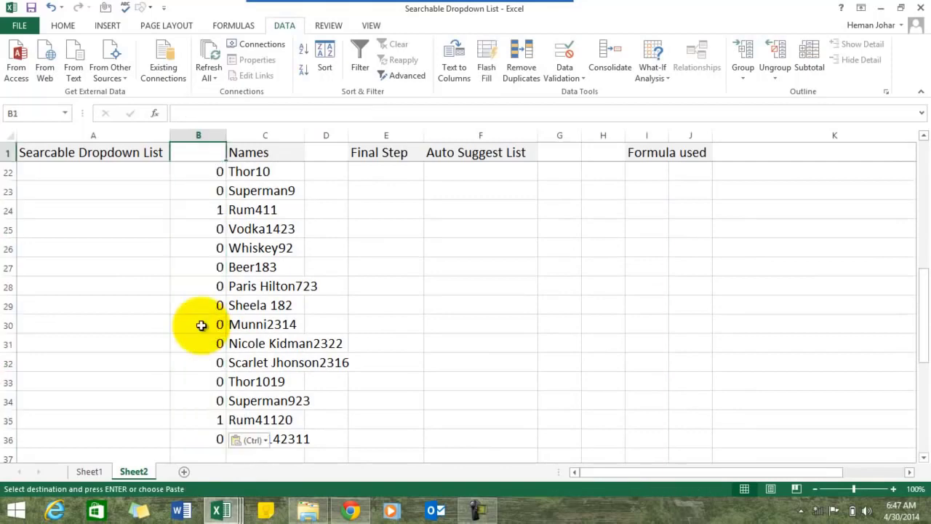
key("Down")
key("Down")
key("Escape")
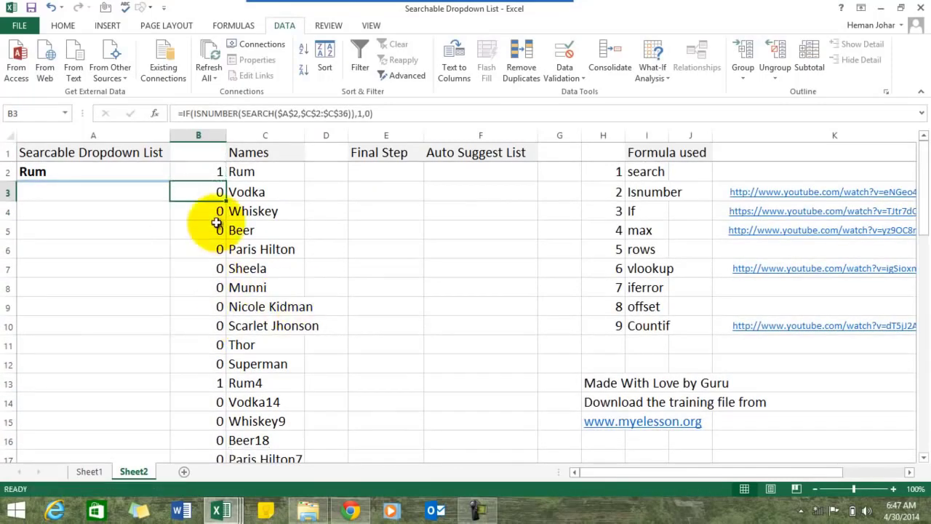
Check the column B flags beside Rum, Rum4 and Rum411 against the search term in A2
left_click(201, 170)
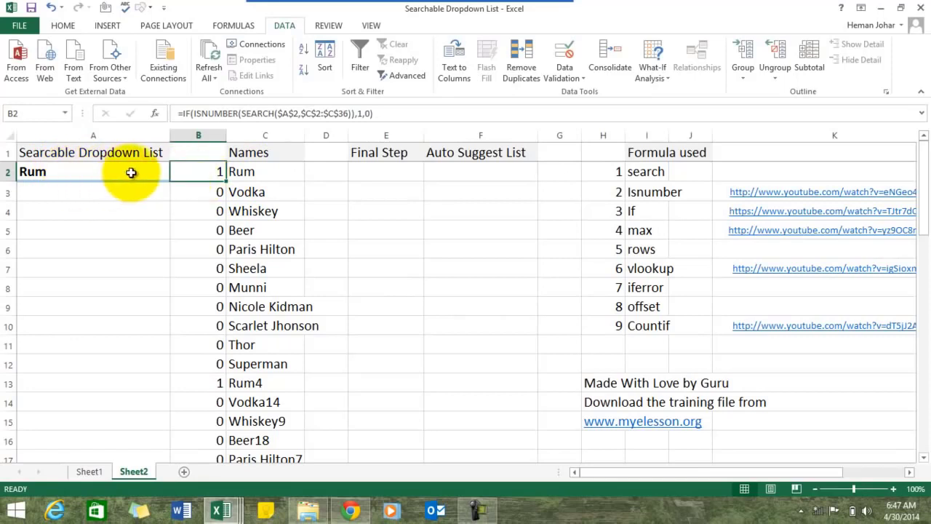
left_click(213, 385)
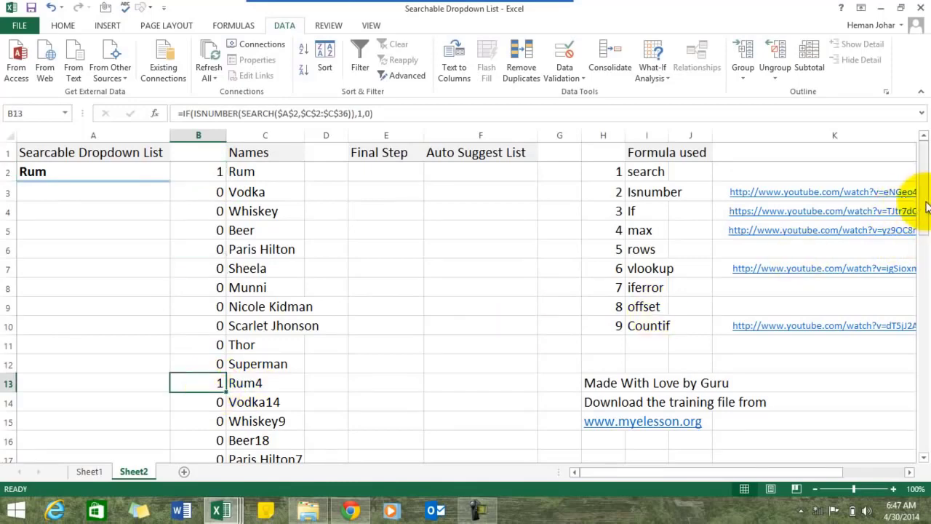
left_click_drag(928, 208, 915, 259)
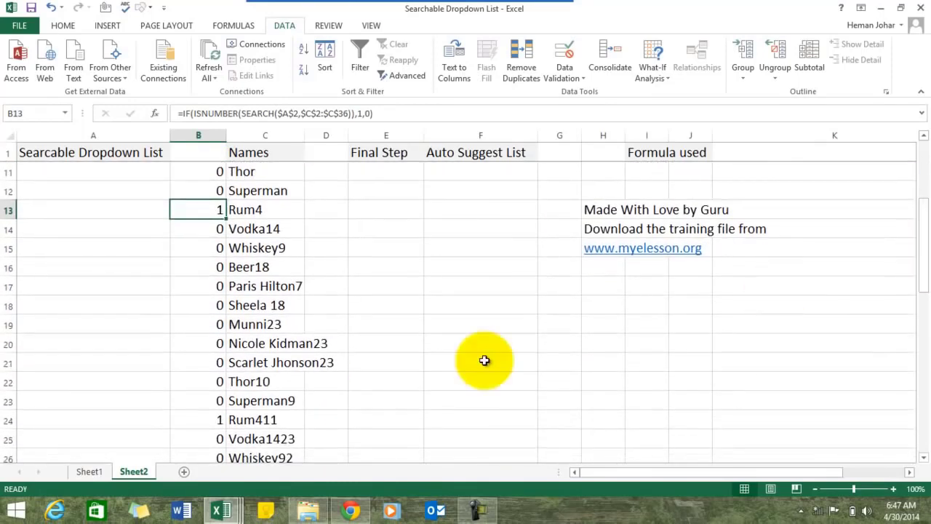
left_click(259, 420)
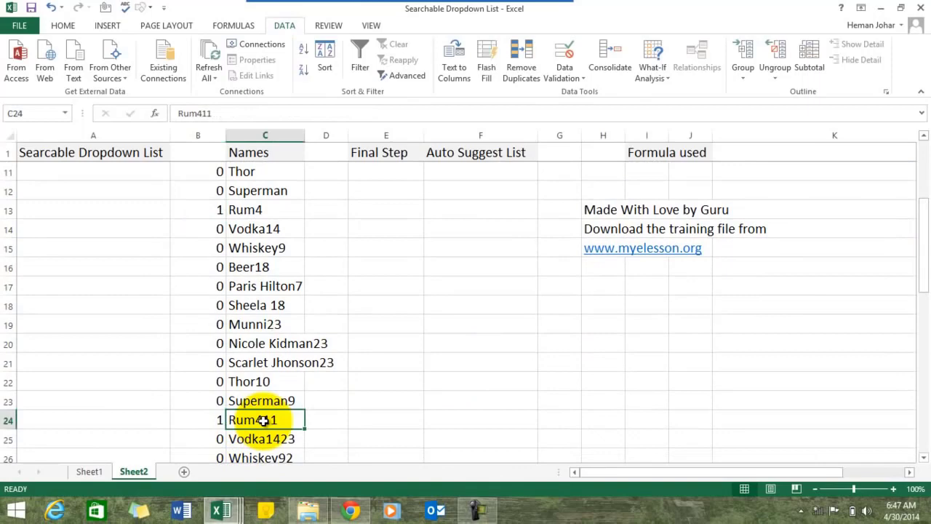
left_click(209, 421)
key("Up")
key("Up")
key("Up")
key("Up")
key("Up")
key("Up")
key("Up")
key("Up")
key("Up")
key("Up")
key("Up")
key("Up")
key("Up")
key("Up")
key("Up")
key("Up")
key("Up")
key("Up")
key("Up")
key("Up")
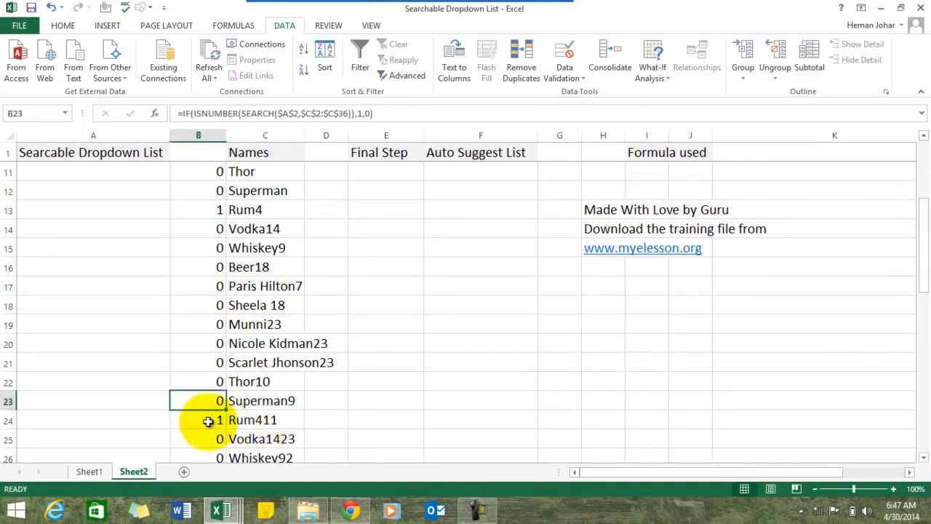
key("Down")
key("Down")
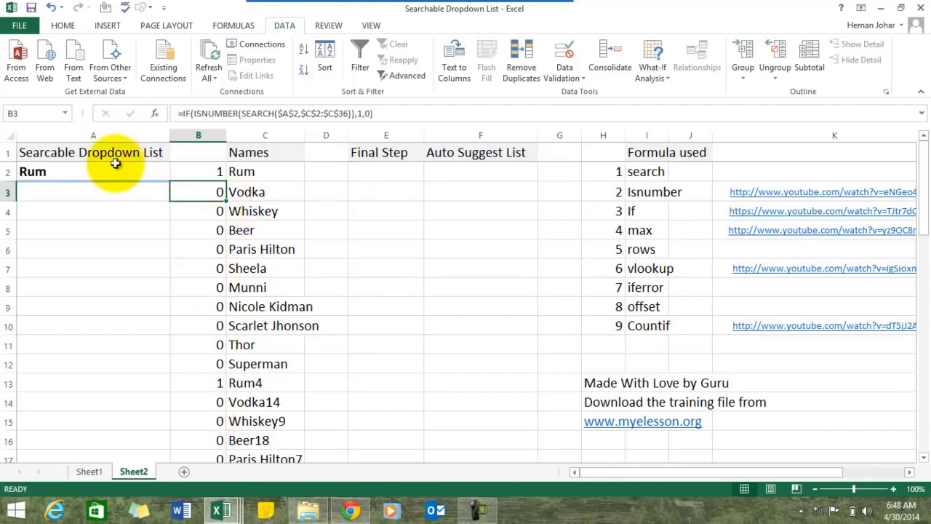
Compare the name in C2 with its flag in B2, and review the column B flags from row 13 to row 24
left_click(242, 172)
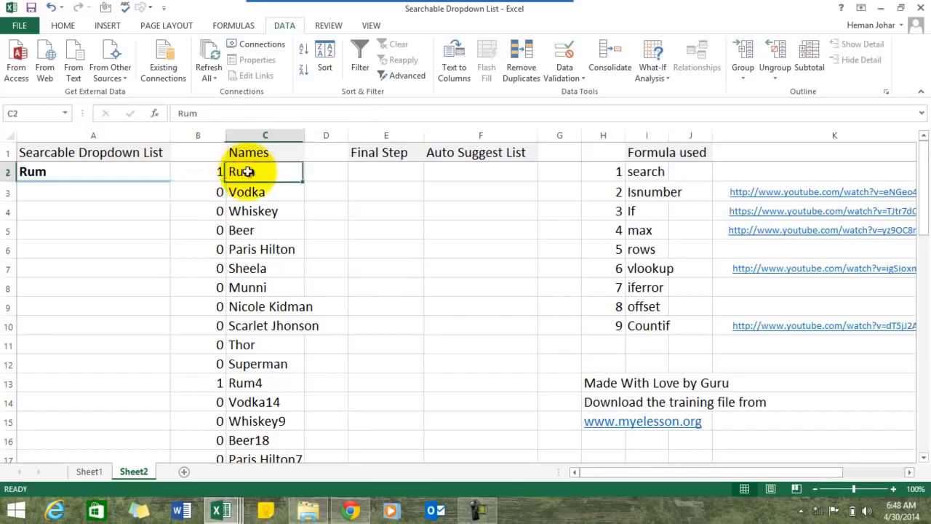
left_click(202, 171)
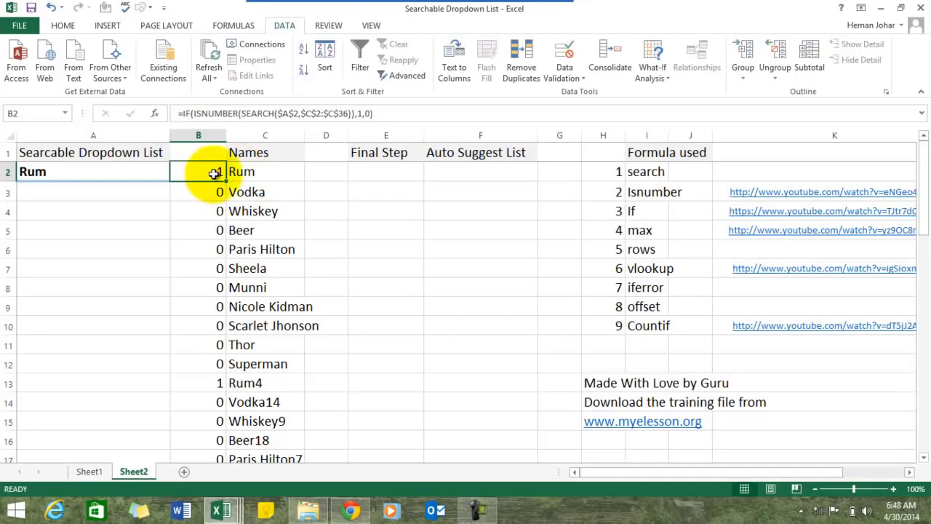
left_click(223, 385)
key("Down")
key("Down")
key("Down")
key("Down")
key("Down")
key("Down")
key("Down")
key("Down")
key("Down")
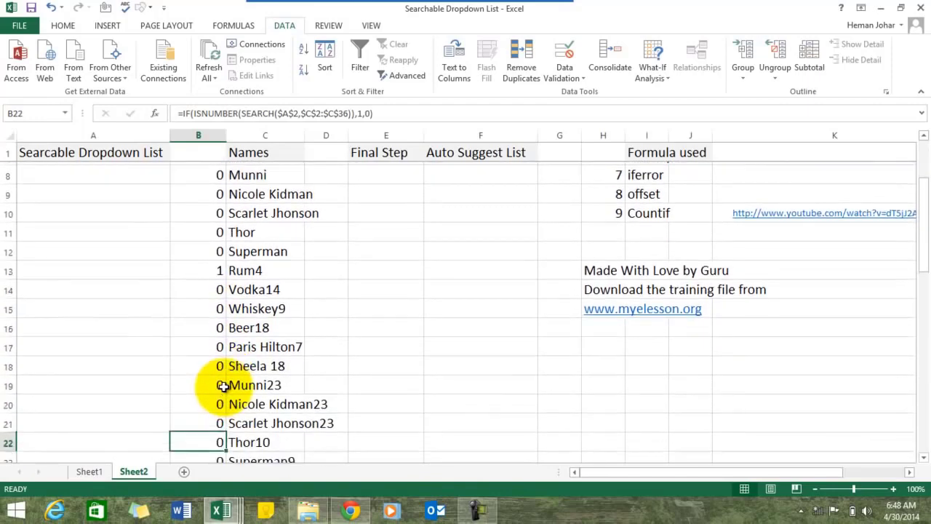
key("Down")
key("Down")
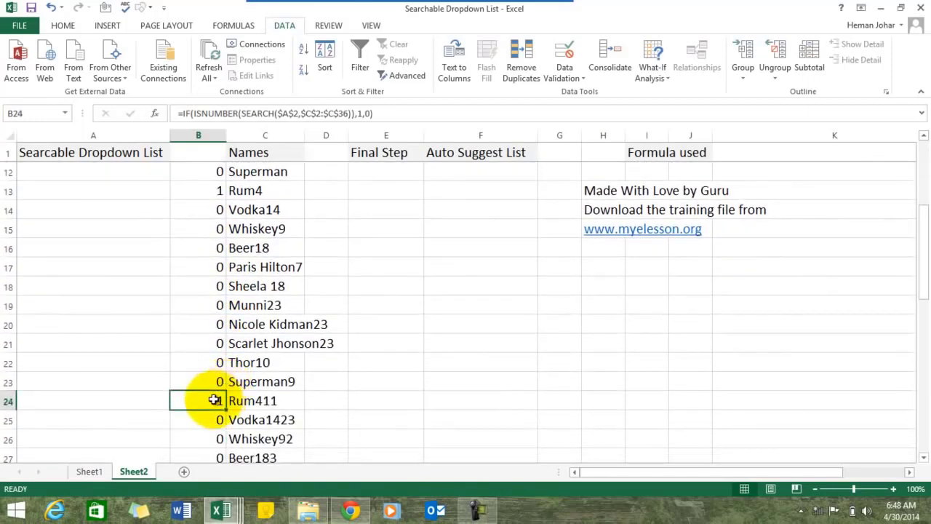
key("Up")
key("Up")
key("Up")
key("Up")
key("Up")
key("Up")
key("Up")
key("Up")
key("Up")
key("Up")
key("Up")
key("Up")
key("Up")
key("Up")
key("Up")
key("Up")
key("Up")
key("Up")
key("Up")
key("Up")
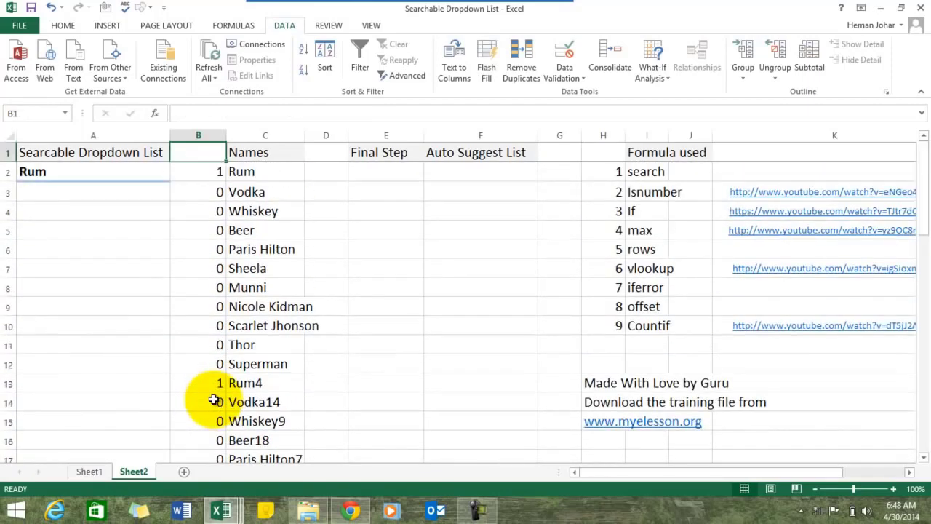
Replace the value-if-true argument of the IF formula in B2 with a MAX function over B1:B1
key("Down")
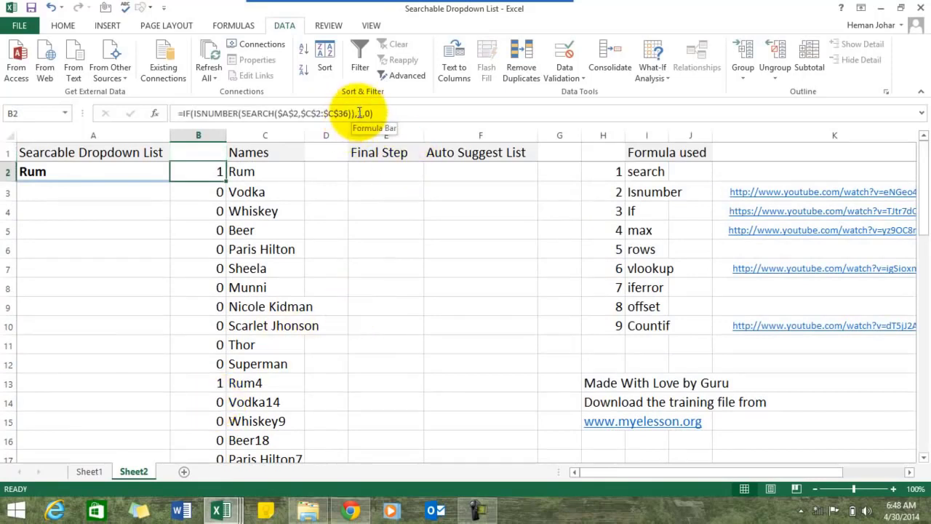
left_click(359, 113)
type("1")
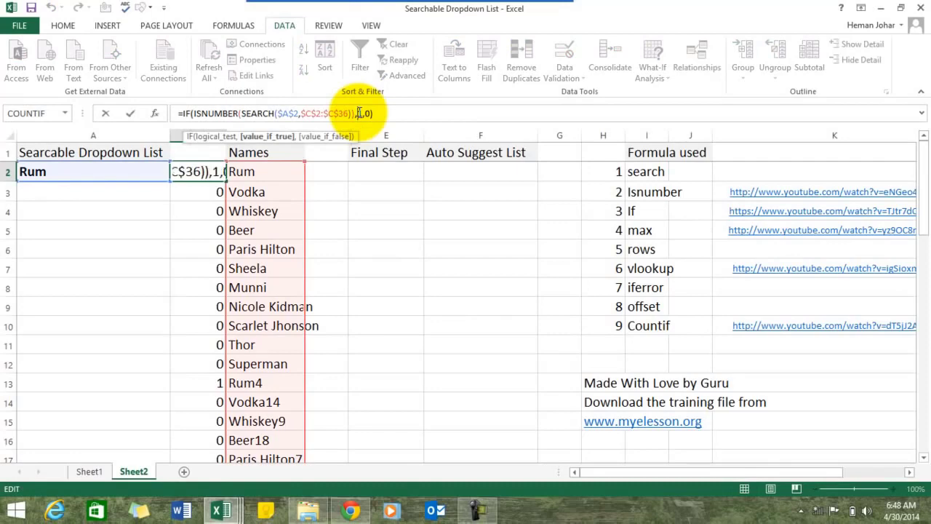
left_click(266, 136)
type("max")
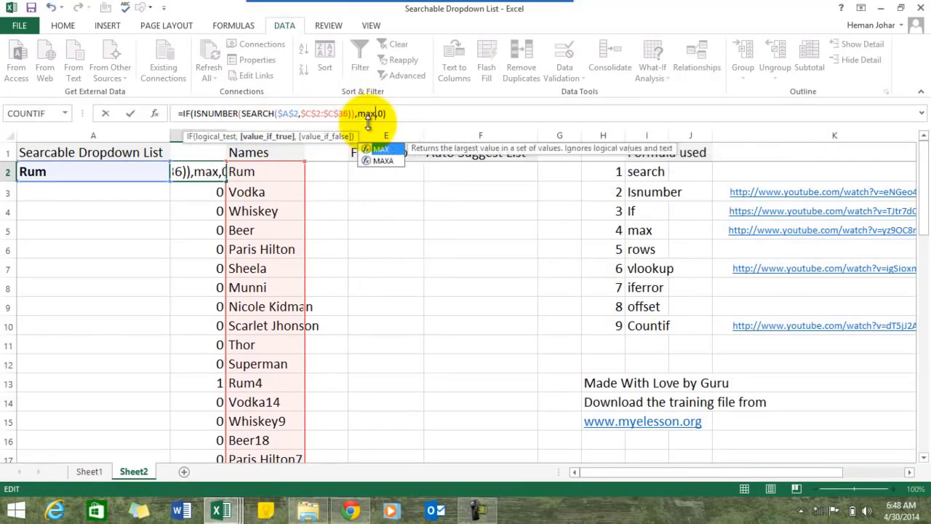
key("Tab")
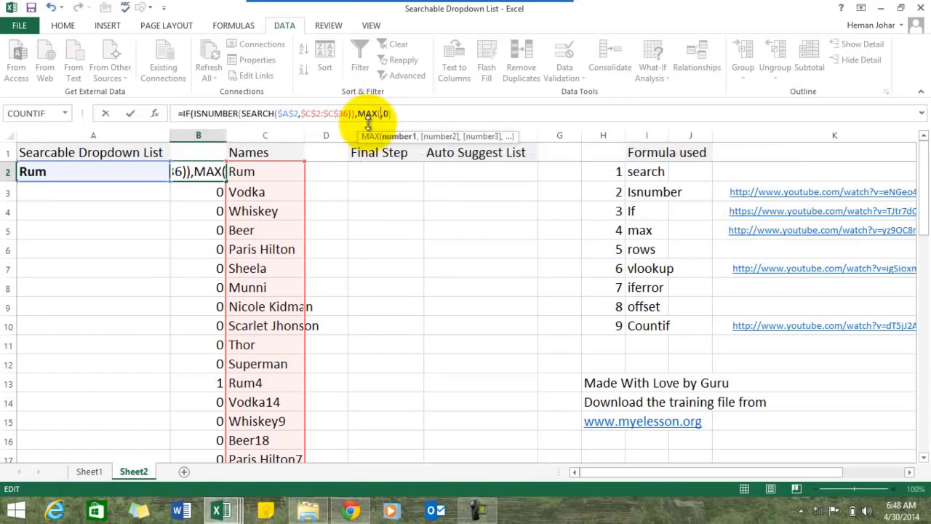
left_click(189, 155)
key("F8")
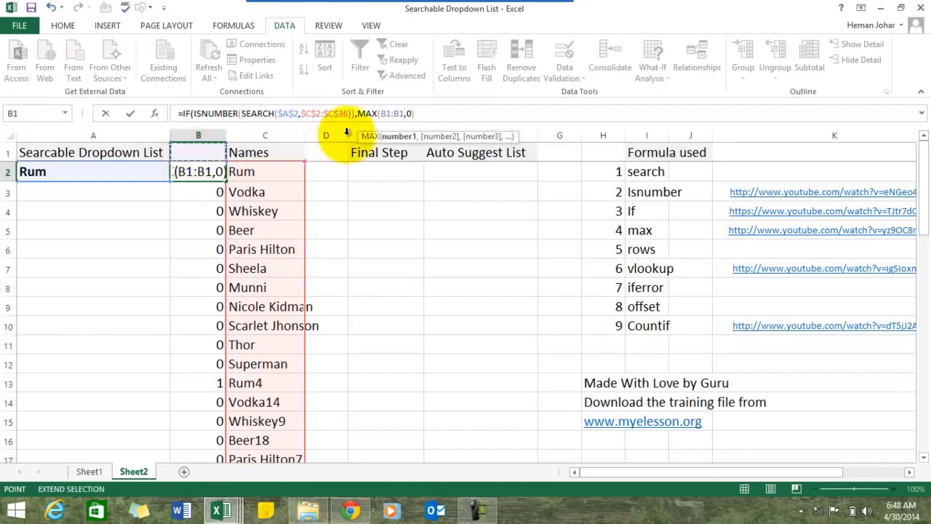
Make the start of the MAX range absolute and add 1, giving =IF(ISNUMBER(SEARCH($A$2,$C$2:$C$36)),MAX($B$1:B1)+1,0) in B2
left_click_drag(406, 113, 381, 113)
left_click(382, 114)
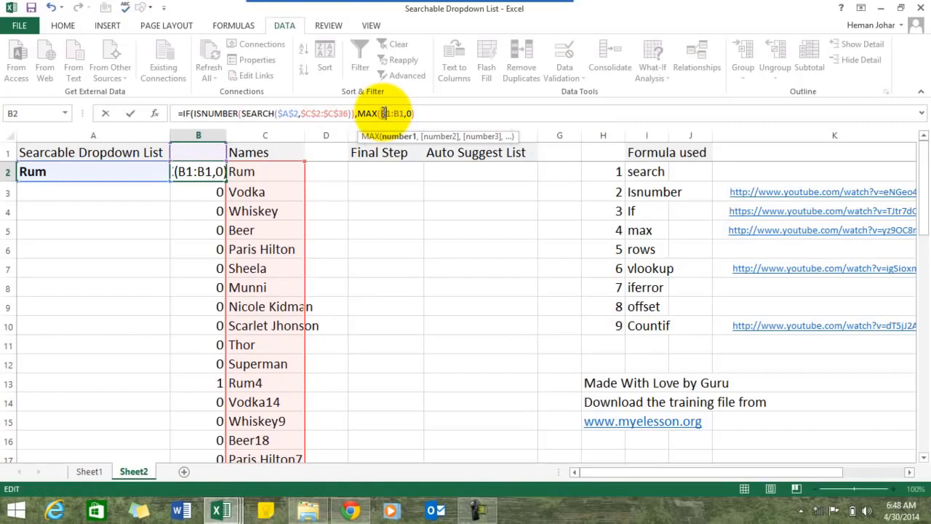
double_click(386, 114)
key("F4")
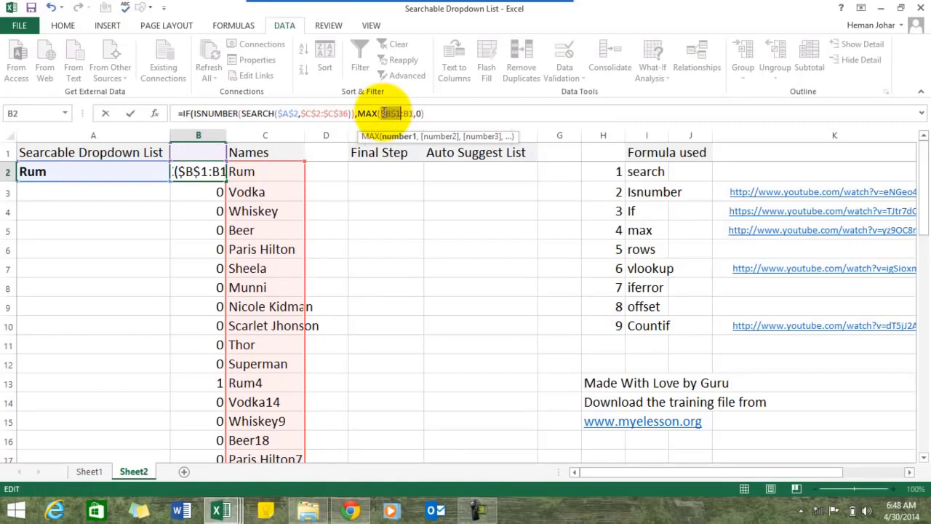
key("Right")
key("Right")
key("Right")
key("Right")
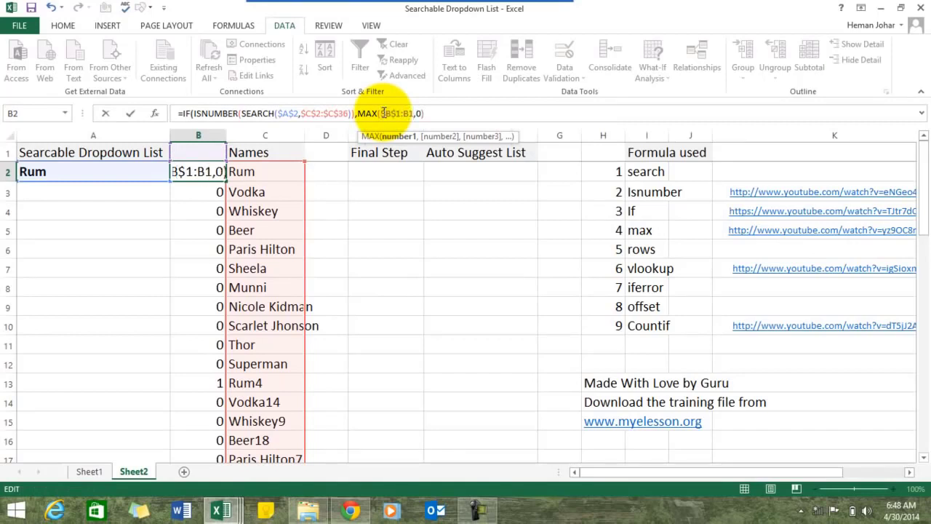
type(")+1")
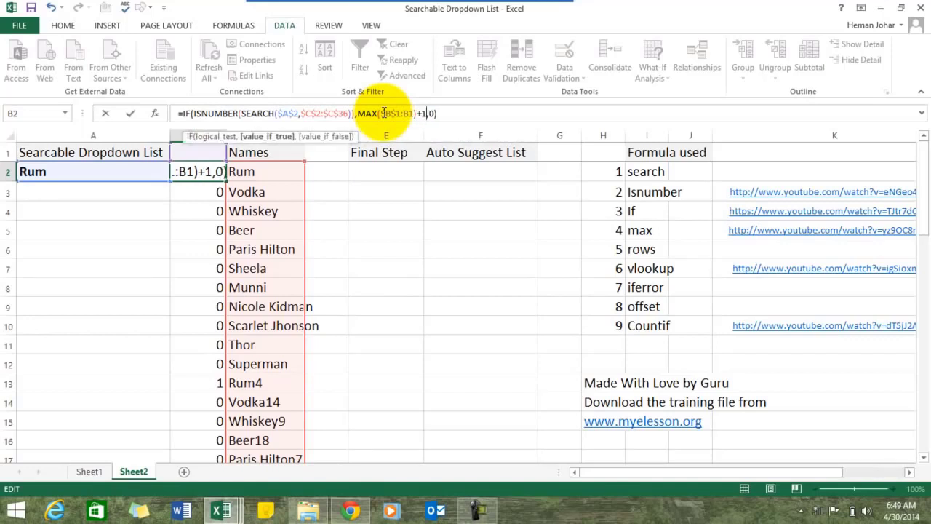
key("Return")
key("Up")
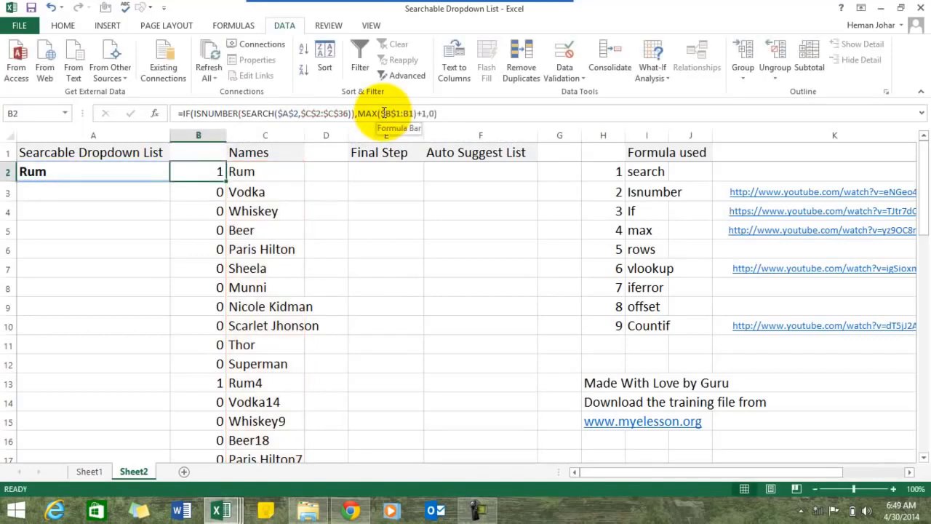
Copy the IF formula containing MAX($B$1:B1)+1 from B2 down column B to B36
key("ctrl+c")
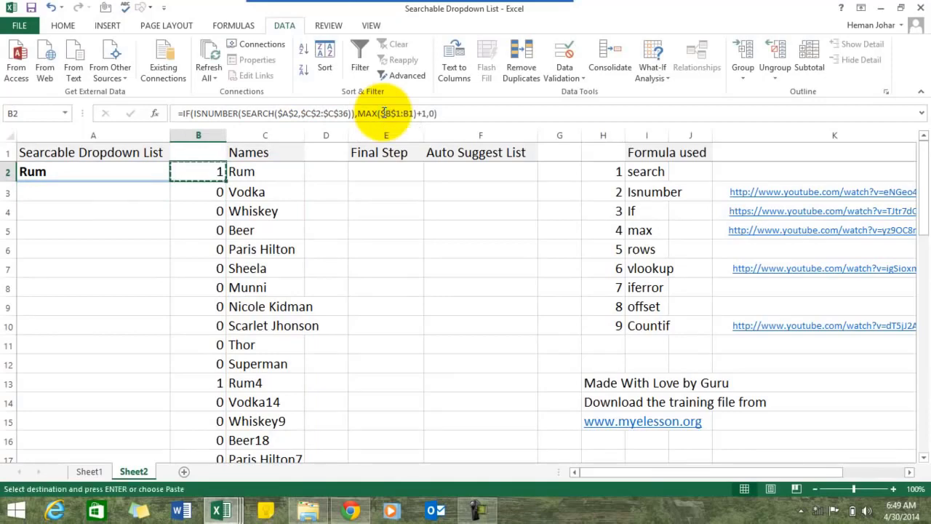
key("ctrl+shift+Down")
key("ctrl+v")
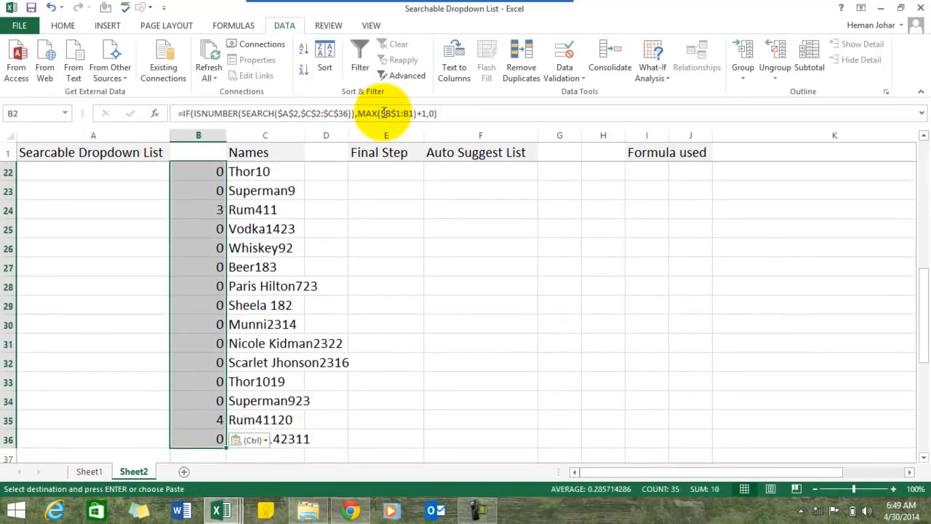
key("Up")
key("Down")
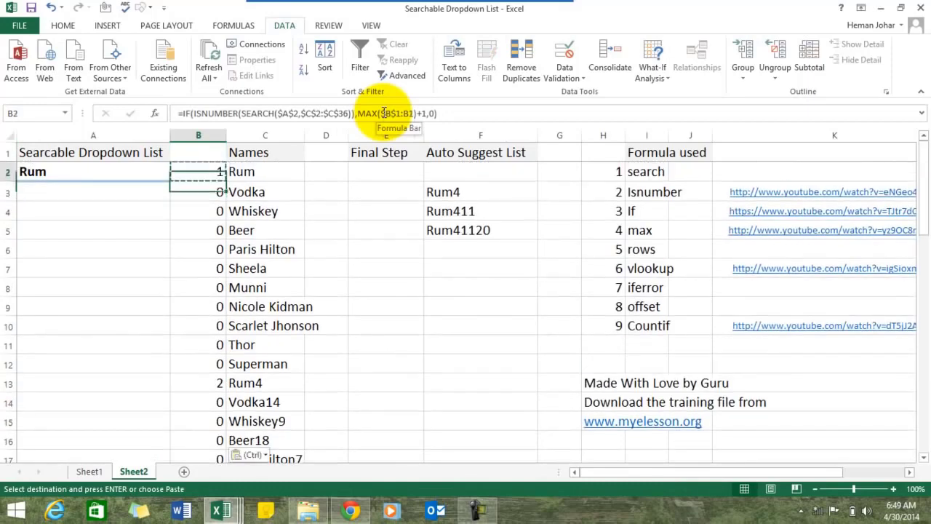
Review the match numbering in column B from row 2 down to row 36 against the names containing Rum
key("Escape")
key("Left")
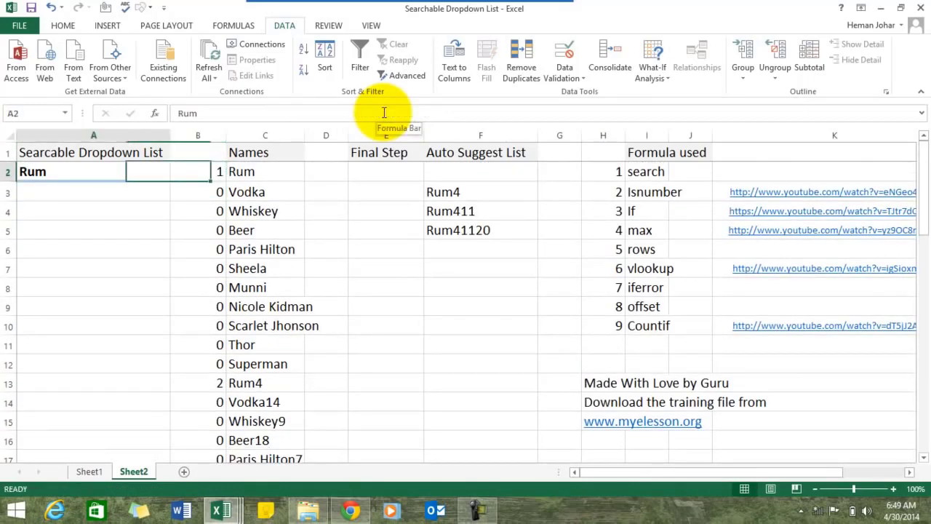
key("Right")
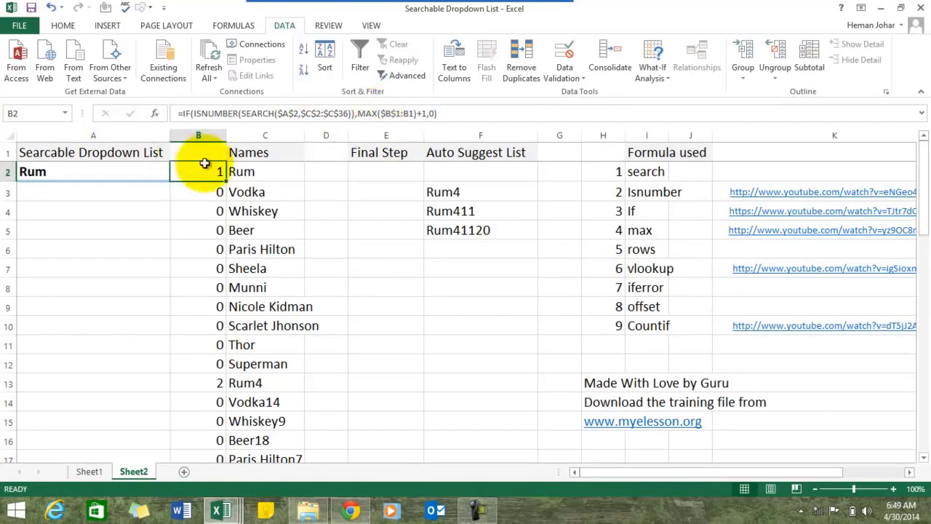
left_click(245, 168)
left_click(222, 171)
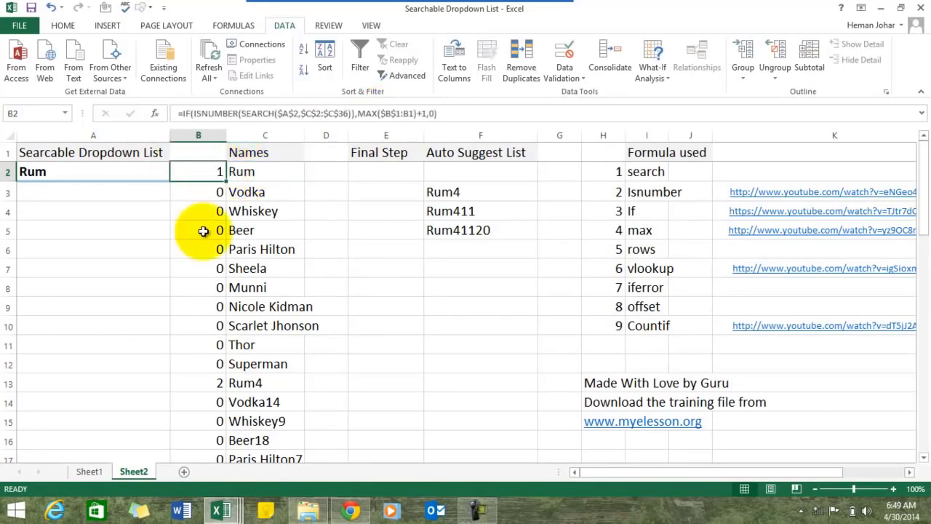
left_click(216, 383)
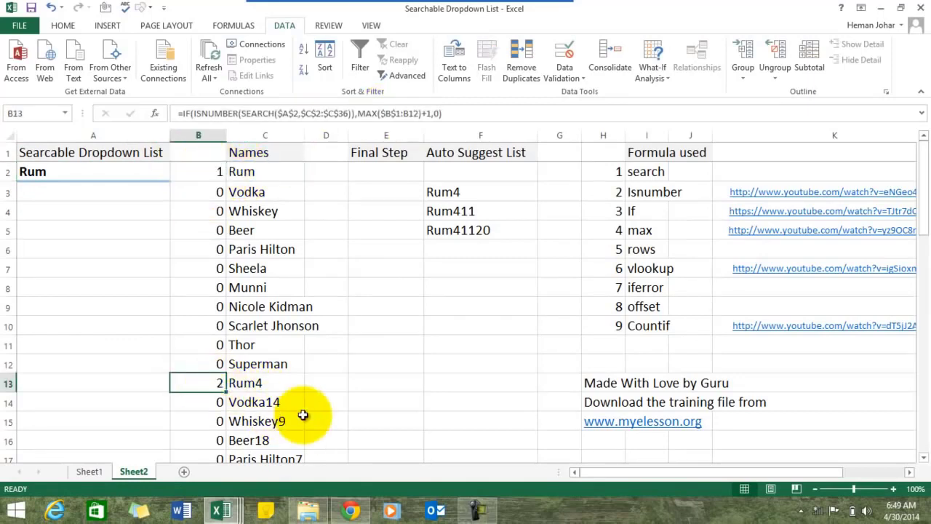
key("Down")
key("Down")
key("Down")
key("Down")
key("Down")
key("Down")
key("Down")
key("Down")
key("Down")
key("Down")
key("Down")
key("Down")
key("Down")
key("Down")
key("Down")
key("Down")
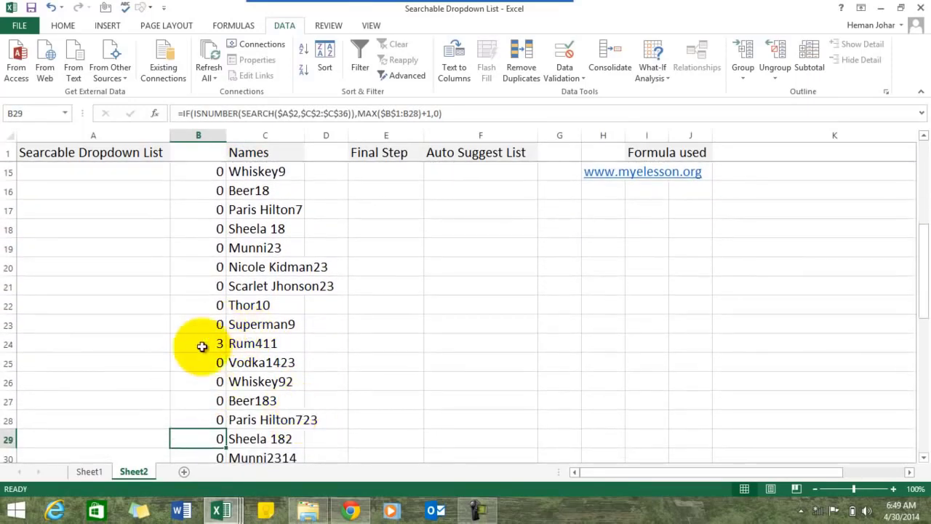
left_click(202, 343)
key("Down")
key("Down")
key("Down")
key("Down")
key("Down")
key("Down")
key("Down")
key("Down")
key("Down")
key("Down")
key("Down")
key("Down")
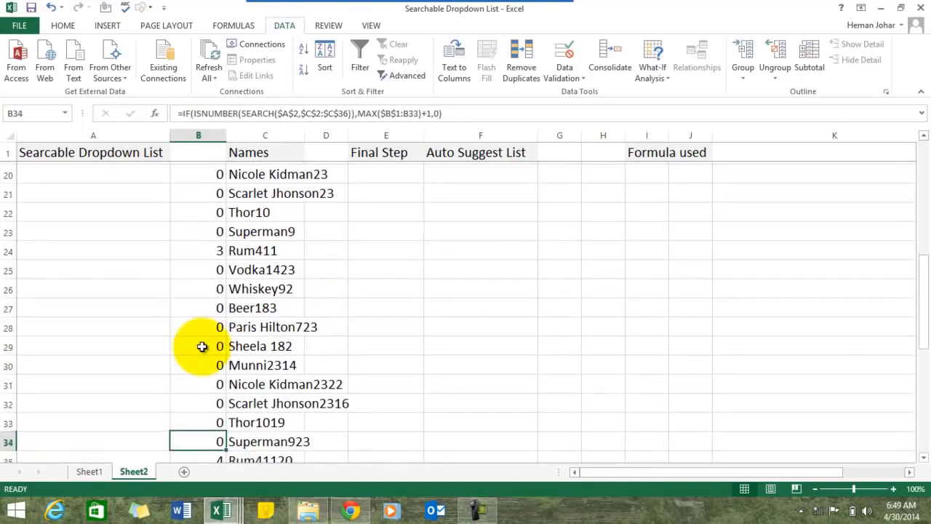
key("Up")
key("Up")
key("Up")
key("Up")
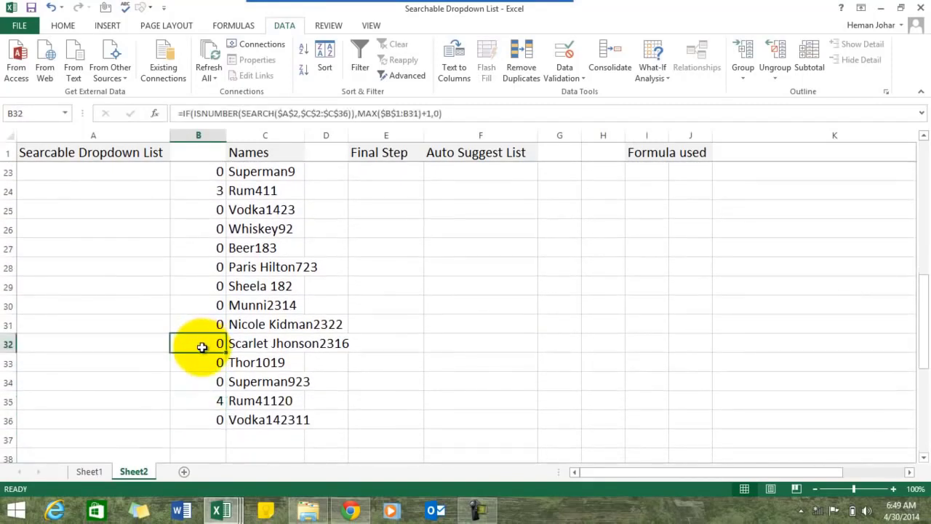
Enter vod as the search term in A2
key("Up")
key("ctrl+Up")
key("ctrl+Up")
key("Down")
key("Left")
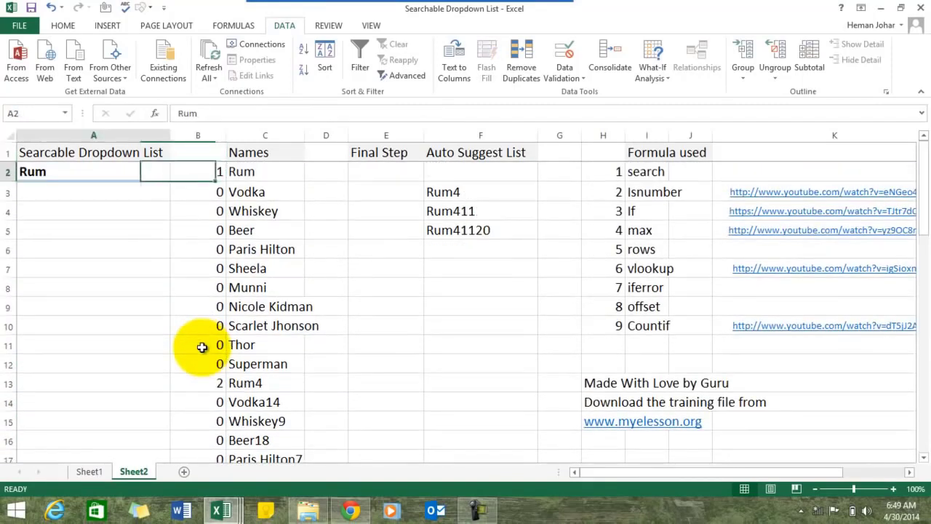
type("vo")
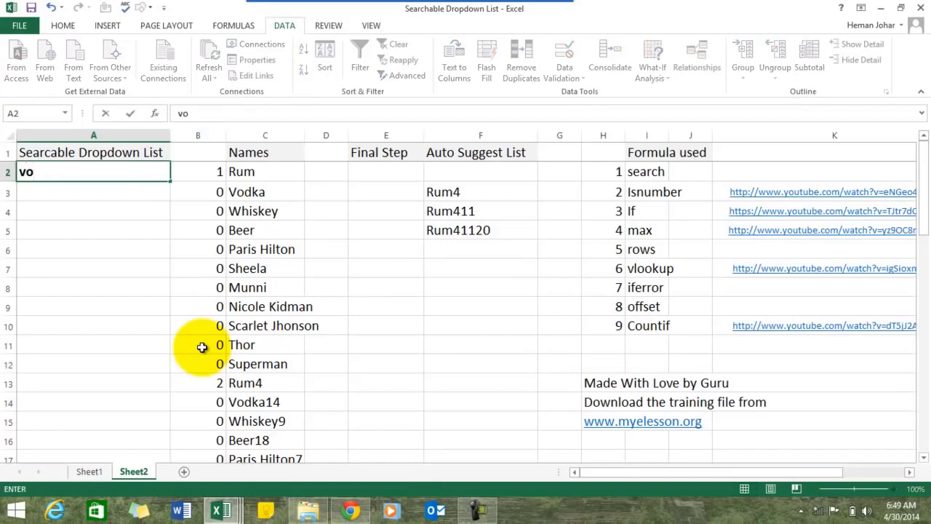
type("d")
left_click(152, 175)
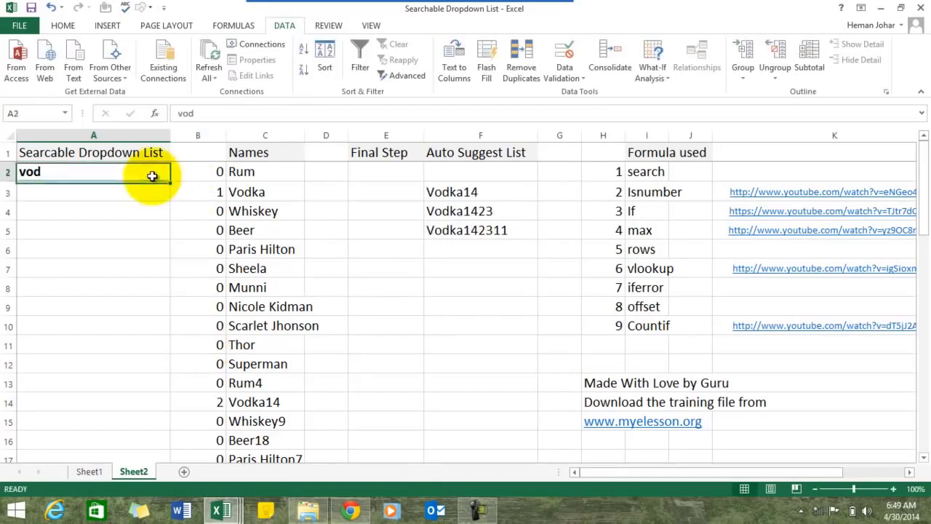
Clear the old auto-suggest results from F2:F36
left_click(488, 179)
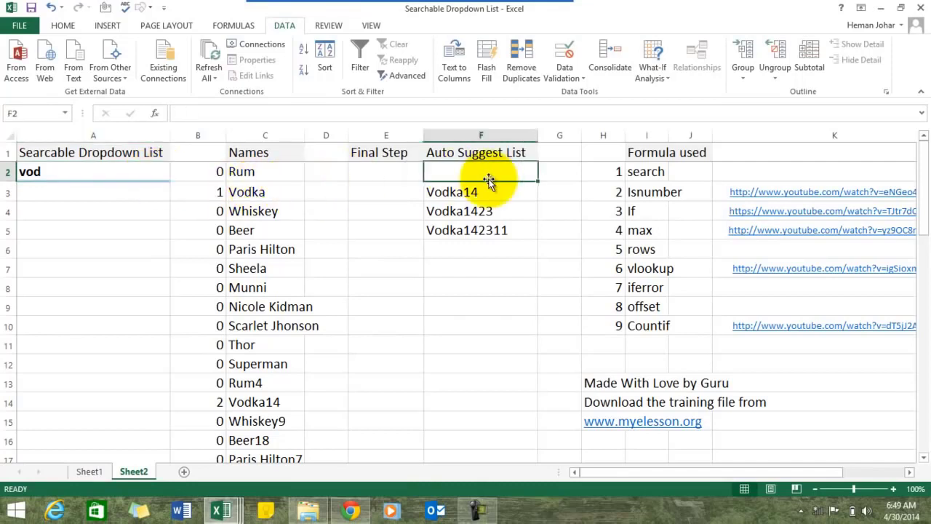
left_click_drag(488, 179, 488, 178)
key("ctrl+shift+Down")
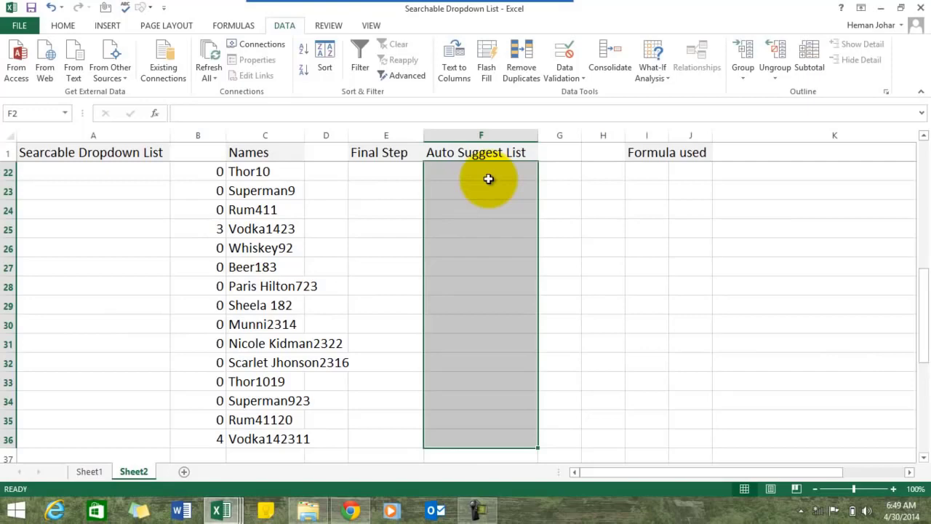
key("Down")
key("Up")
Compare the column B numbering with the Vodka entries in column C, checking B2 and B3 against the search term in A2
key("Left")
key("Left")
key("Left")
key("Left")
key("Left")
key("Up")
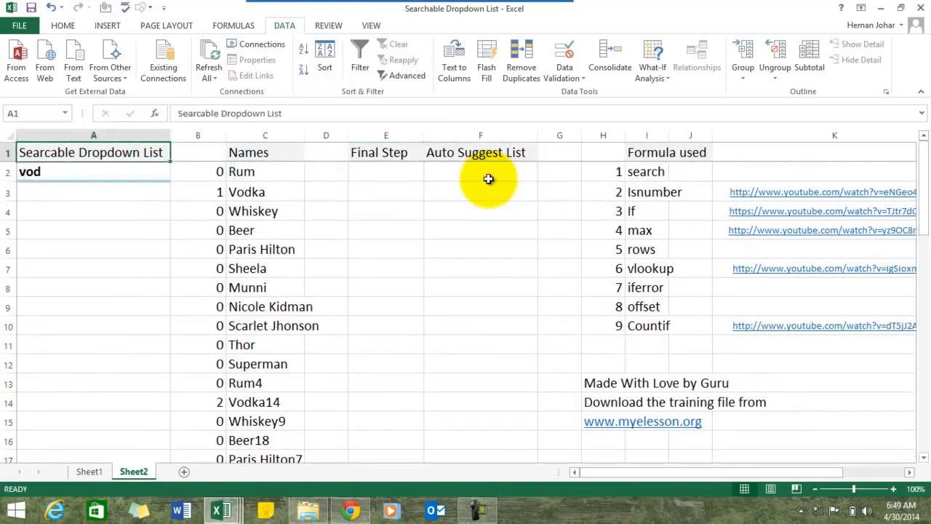
key("Down")
key("Right")
left_click(219, 191)
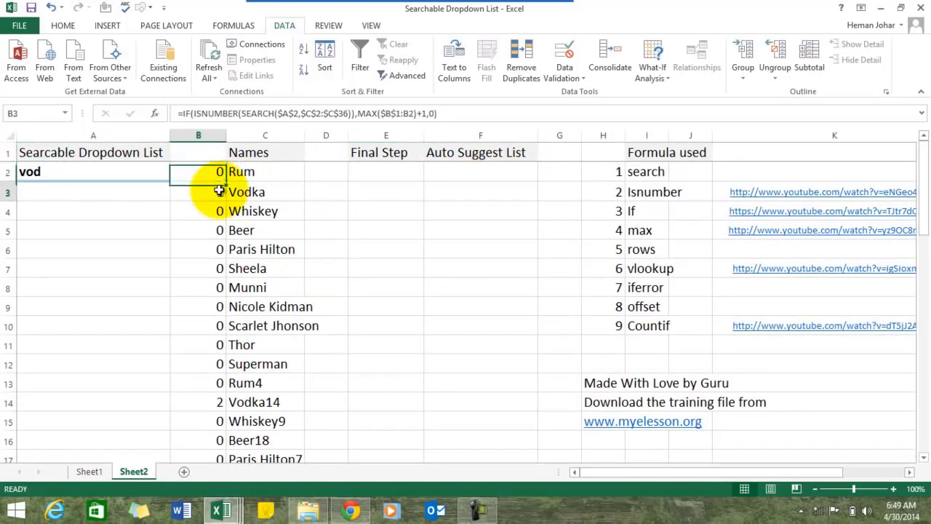
left_click(204, 402)
key("Down")
key("Down")
key("Down")
key("Down")
key("Down")
key("Down")
key("Down")
key("Down")
key("Down")
key("Down")
key("Down")
key("Down")
key("Down")
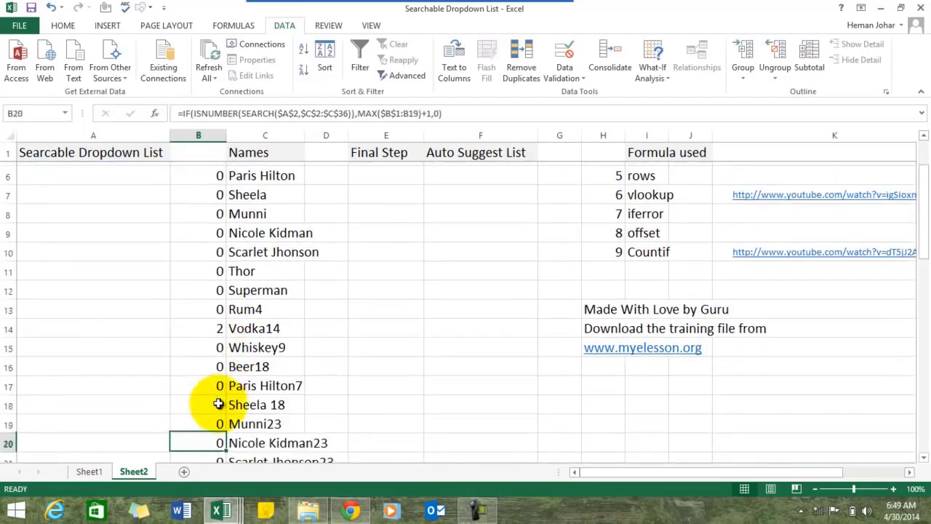
key("Up")
key("Up")
key("Up")
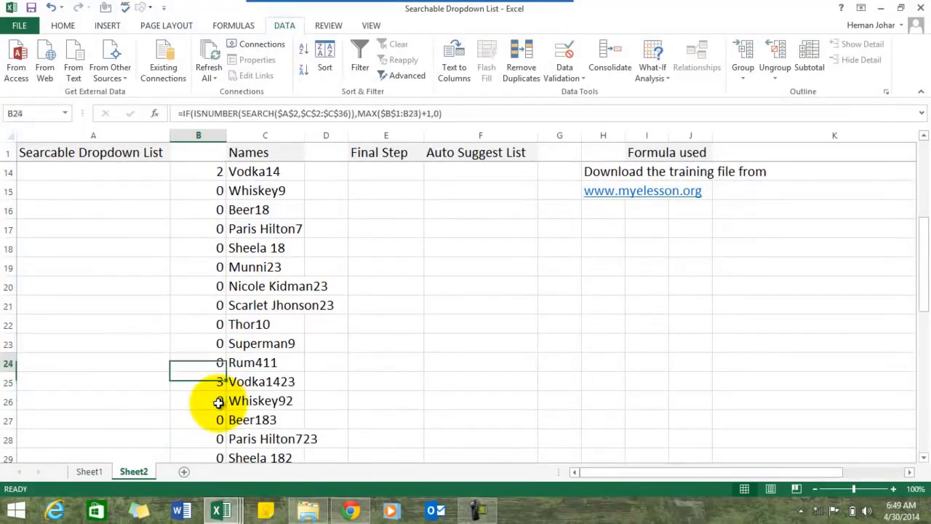
key("Up")
key("Up")
key("Up")
key("Up")
key("Up")
key("Up")
key("Up")
key("Up")
key("Up")
key("Up")
key("Up")
key("Up")
key("Up")
key("Up")
key("Up")
key("Up")
key("Up")
key("Up")
key("Up")
key("Up")
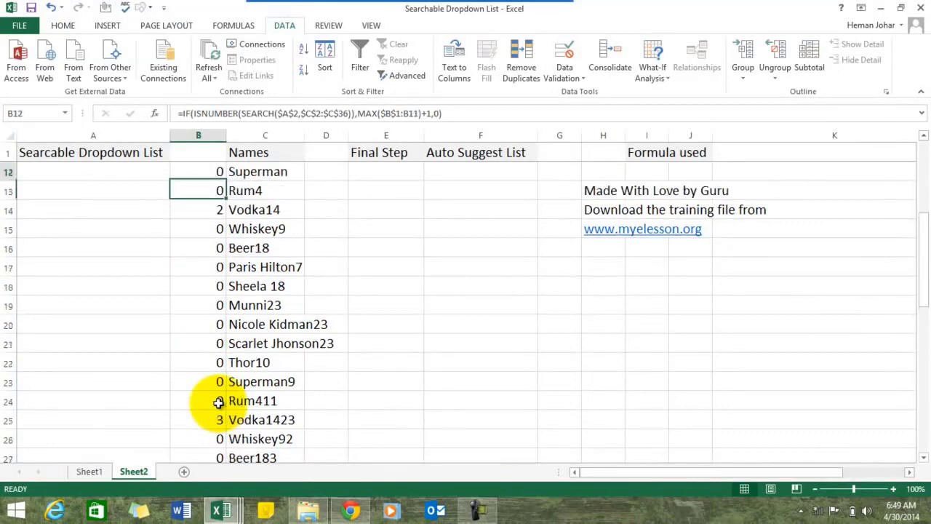
key("Down")
key("Down")
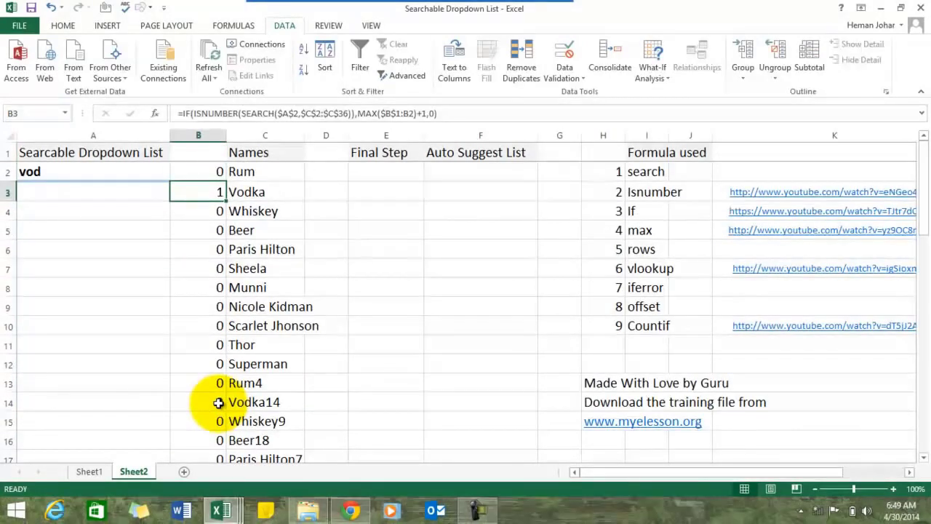
key("Right")
key("Left")
key("Up")
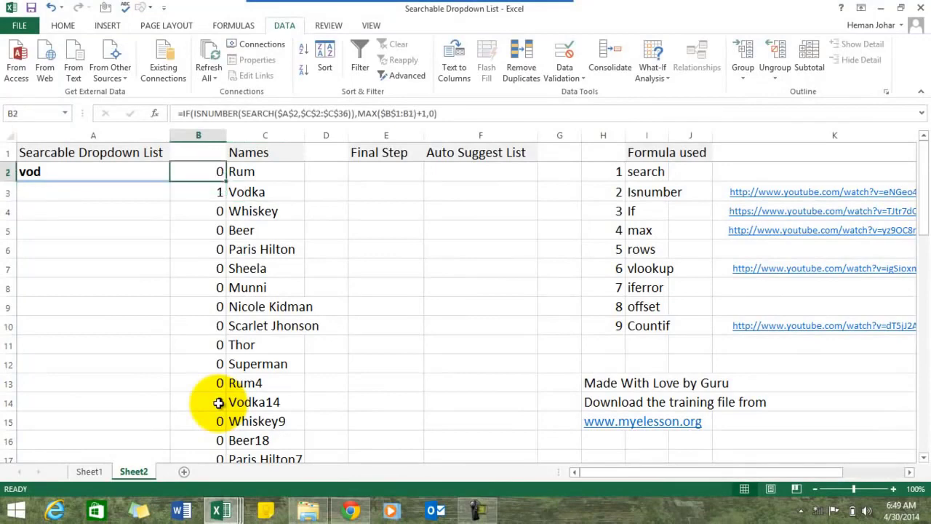
key("Down")
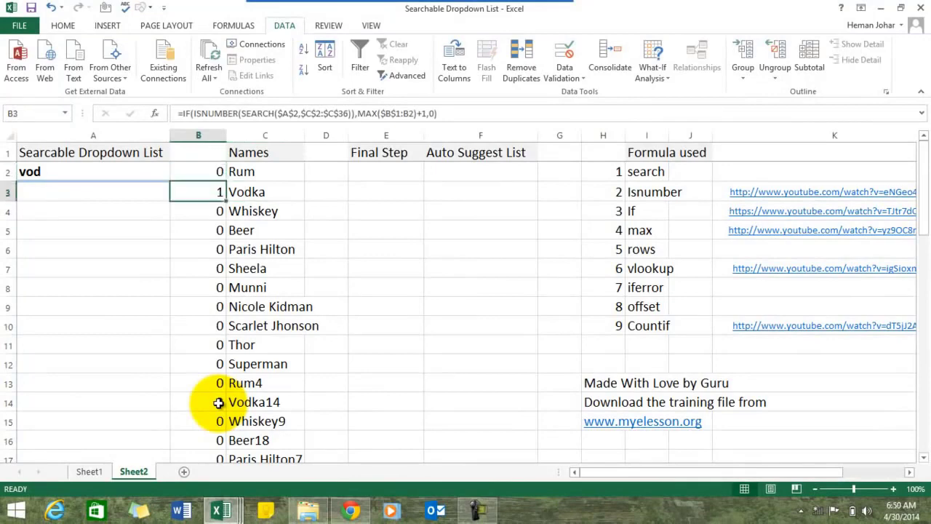
key("Up")
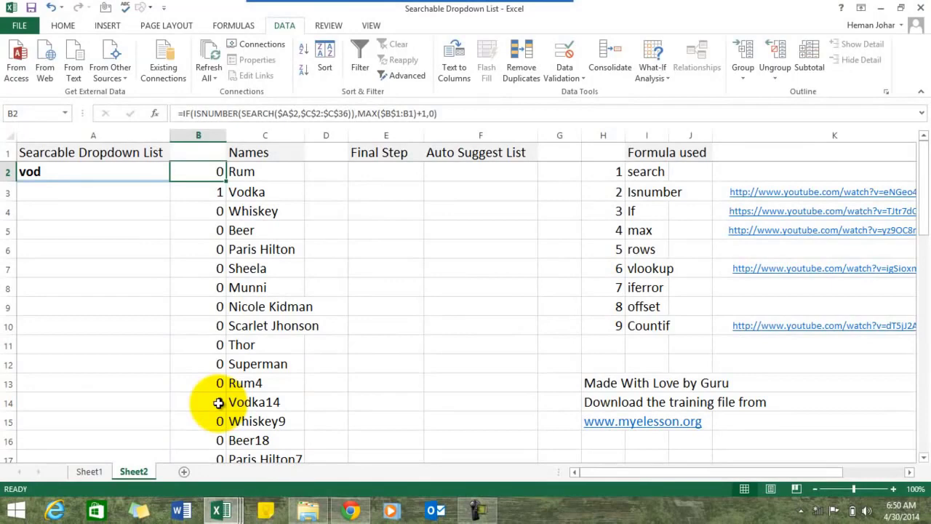
key("Left")
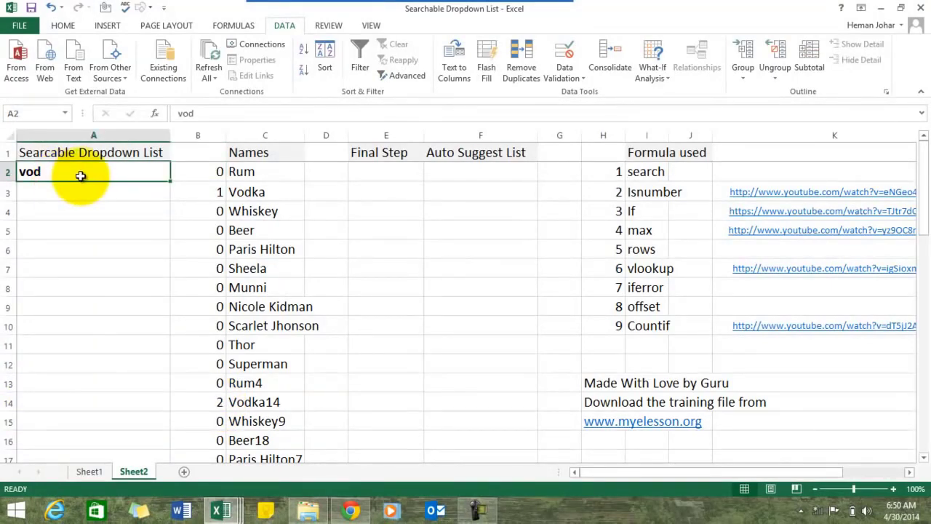
Enter the formula =ROWS(F2:F2) in F2 under the Auto Suggest List heading
key("Right")
key("Right")
key("Right")
key("Right")
key("Right")
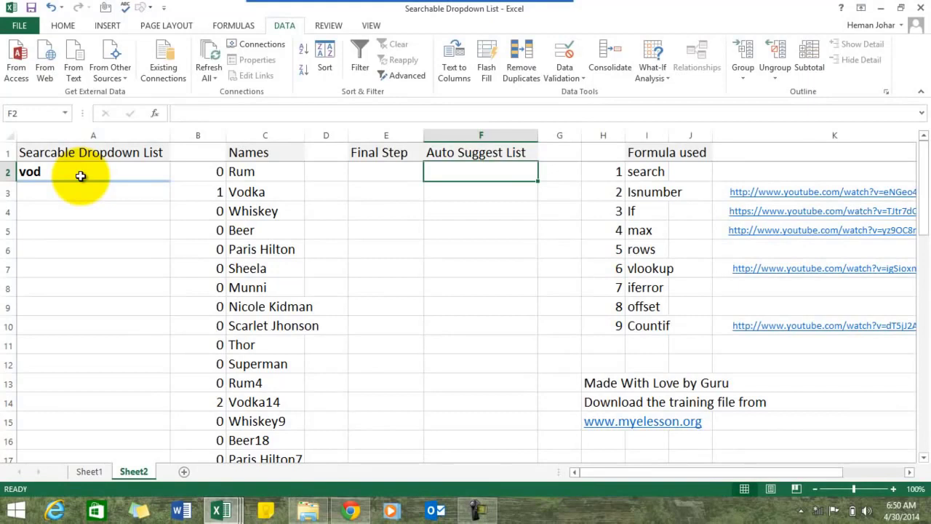
type("=")
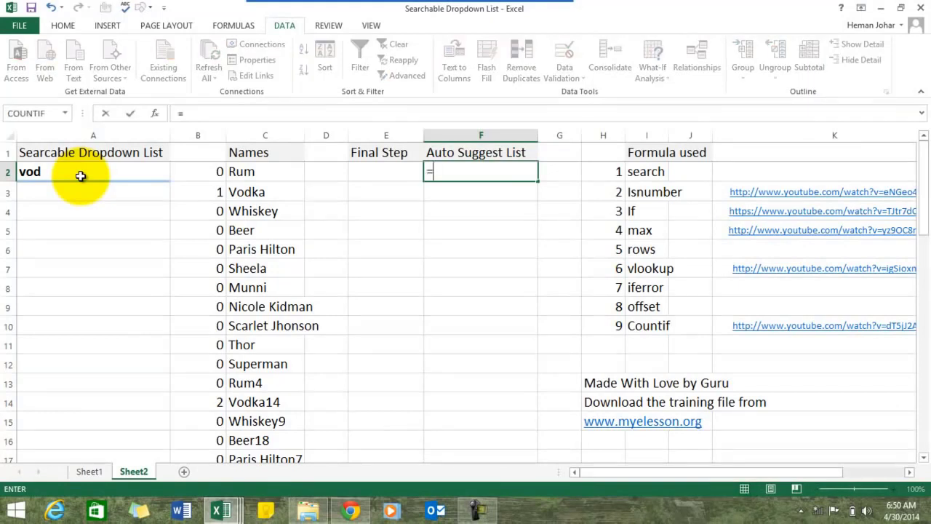
type("rows")
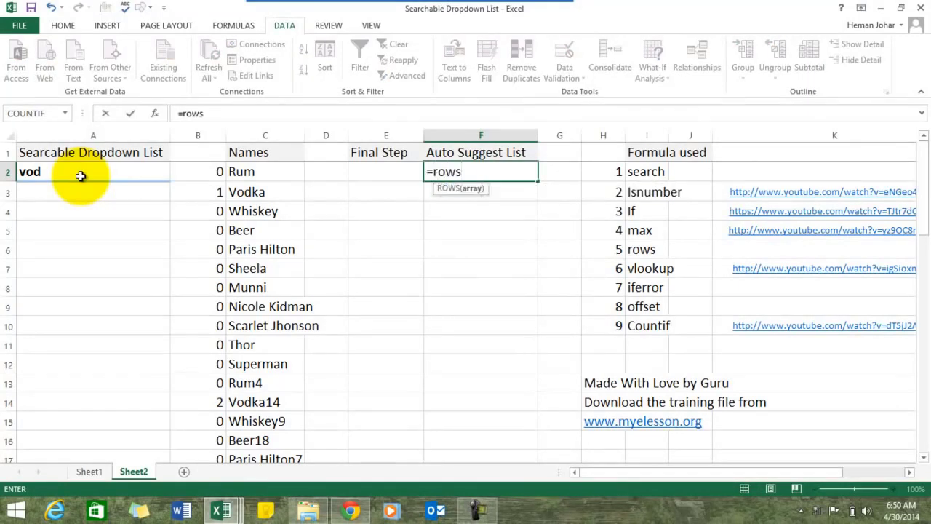
key("Tab")
key("Left")
key("Left")
key("Right")
key("Right")
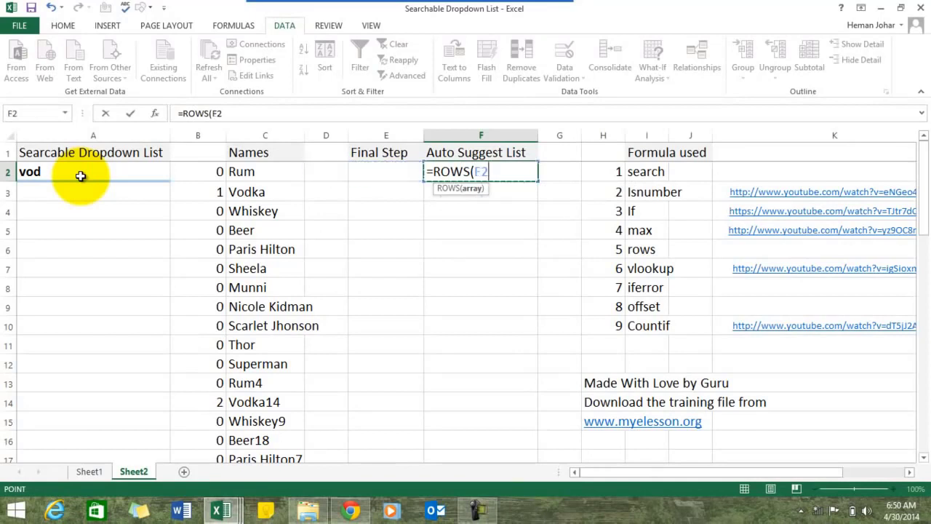
key("F8")
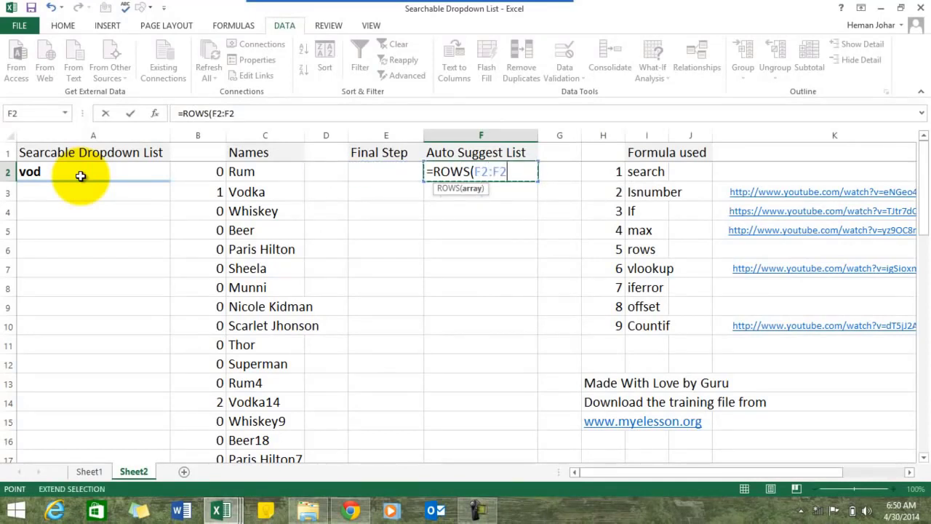
type("))")
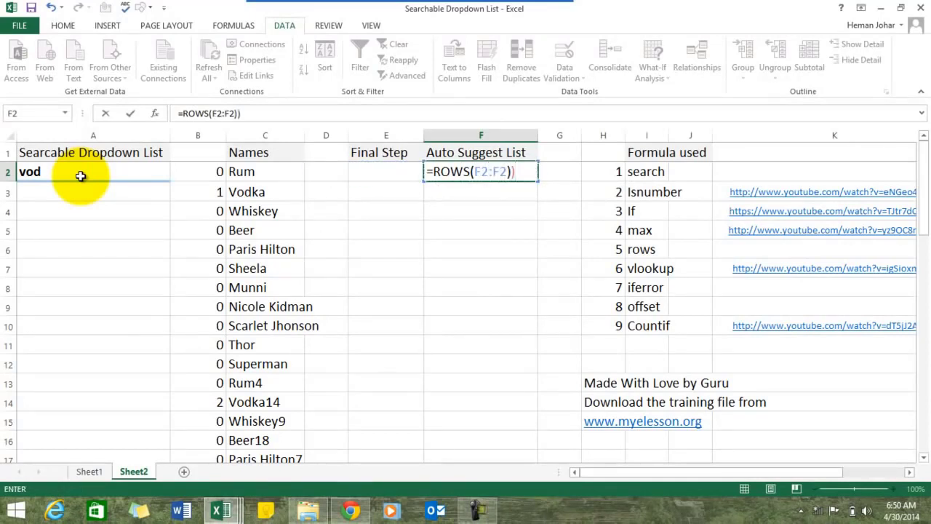
key("ctrl+Return")
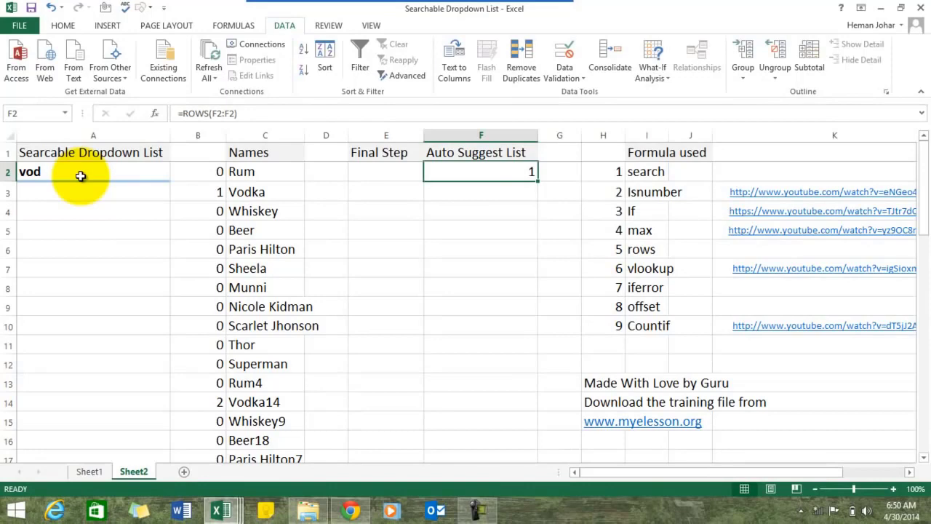
Copy the ROWS formula from F2 down the Auto Suggest List through F36
key("ctrl+c")
key("shift+Down")
key("shift+Down")
key("shift+Down")
key("shift+Down")
key("shift+Down")
key("shift+Down")
key("shift+Down")
key("shift+Down")
key("shift+Down")
key("shift+Down")
key("shift+Down")
key("shift+Down")
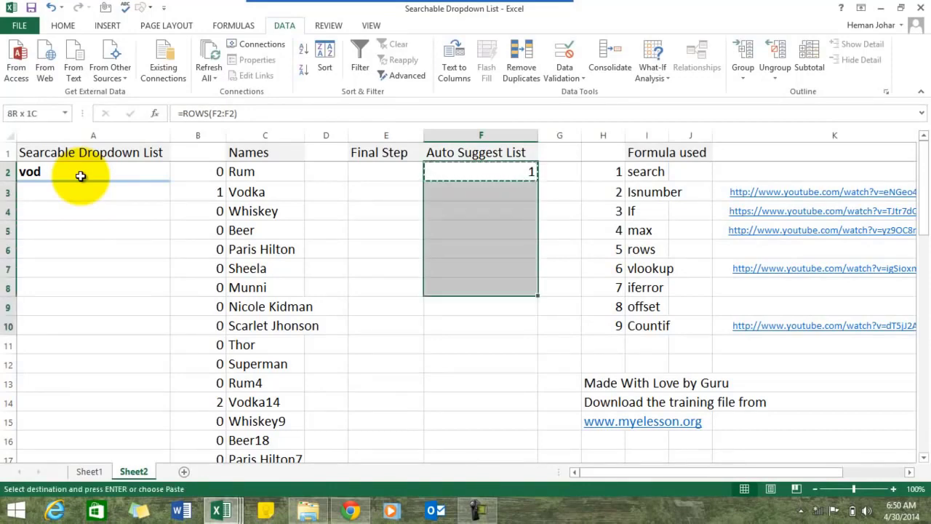
key("shift+Down")
key("shift+Down")
key("shift+Down")
key("shift+Down")
key("shift+Down")
key("shift+Down")
key("shift+Down")
key("shift+Down")
key("shift+Down")
key("shift+Down")
key("shift+Down")
key("shift+Down")
key("shift+Down")
key("shift+Down")
key("shift+Down")
key("shift+Down")
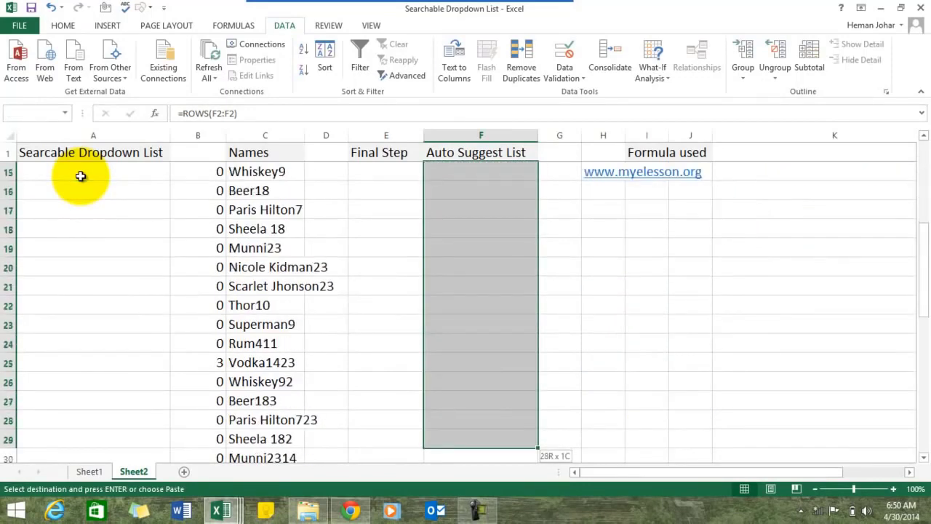
key("shift+Down")
key("shift+Down")
key("shift+Down")
key("shift+Down")
key("shift+Down")
key("shift+Down")
key("shift+Down")
key("shift+Down")
key("shift+Down")
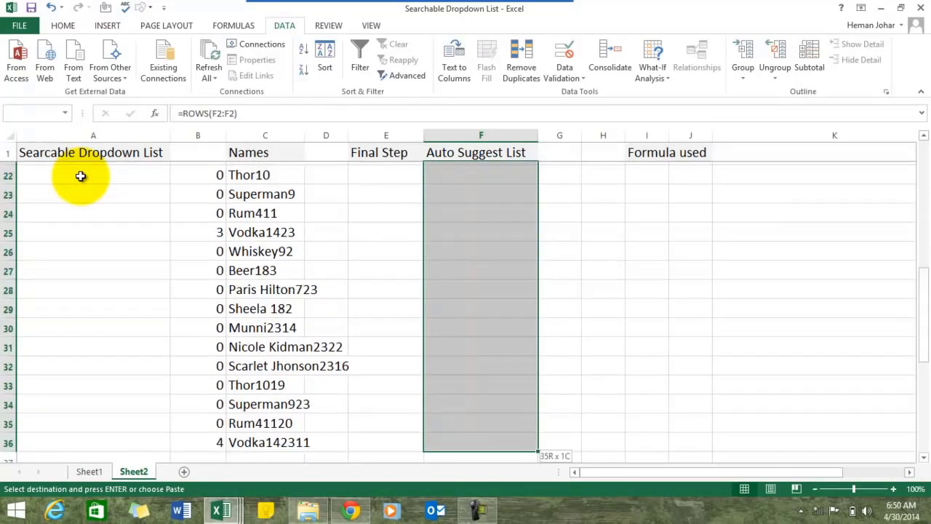
key("shift+Up")
key("shift+Up")
key("shift+Up")
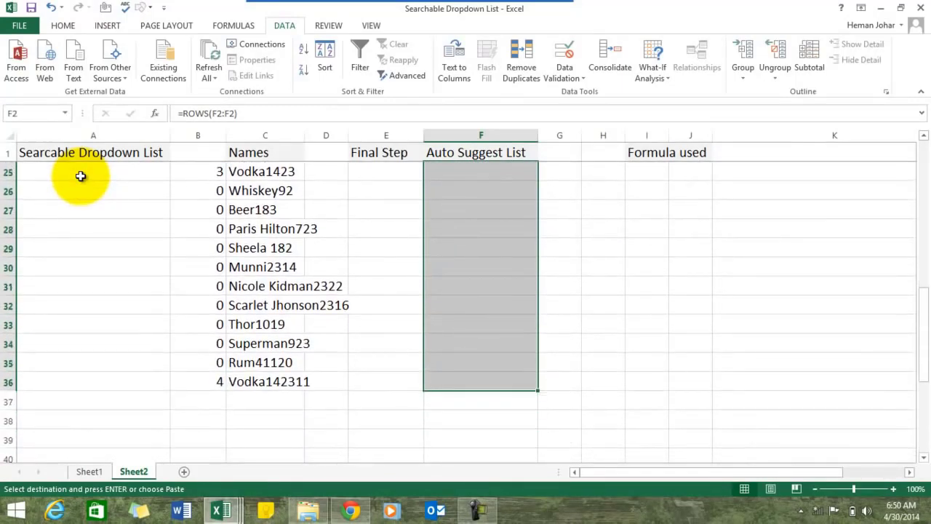
key("ctrl+v")
key("Escape")
key("ctrl+Up")
key("Down")
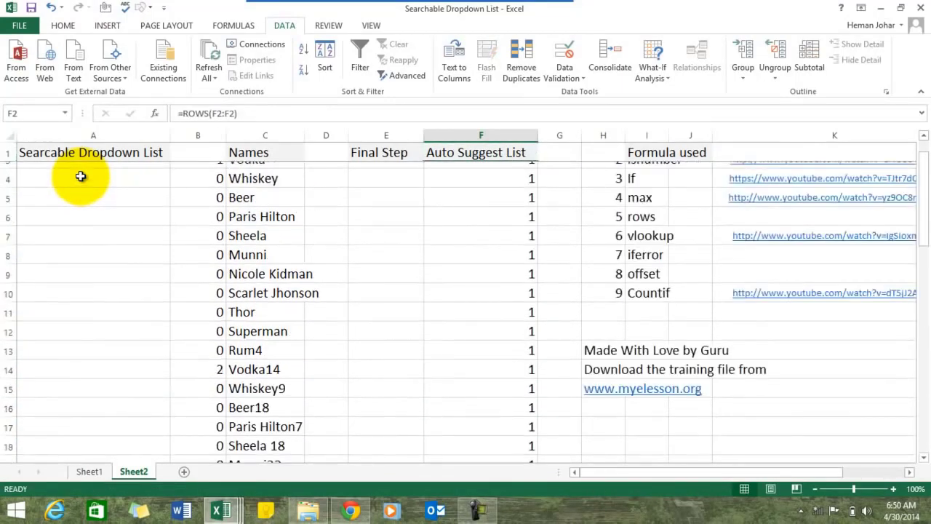
key("Up")
key("Down")
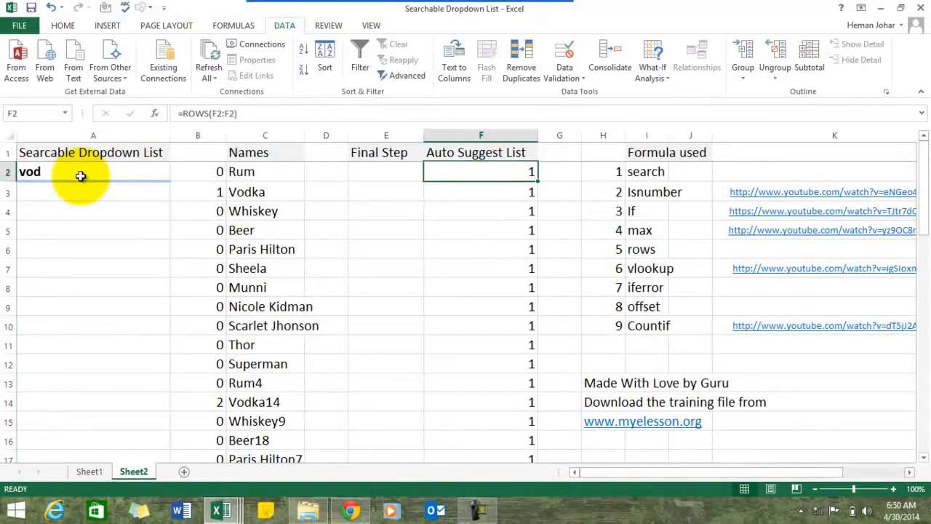
key("Left")
key("Left")
key("Left")
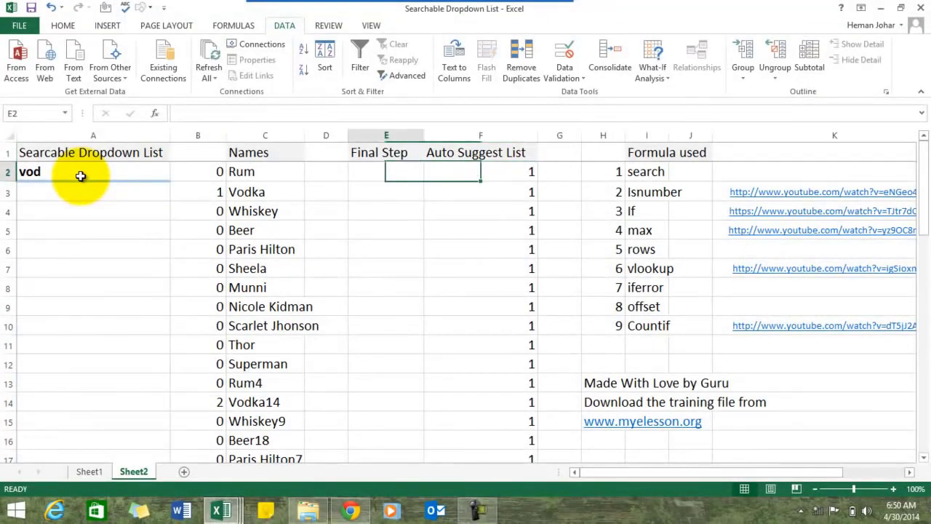
key("Right")
key("Right")
key("Right")
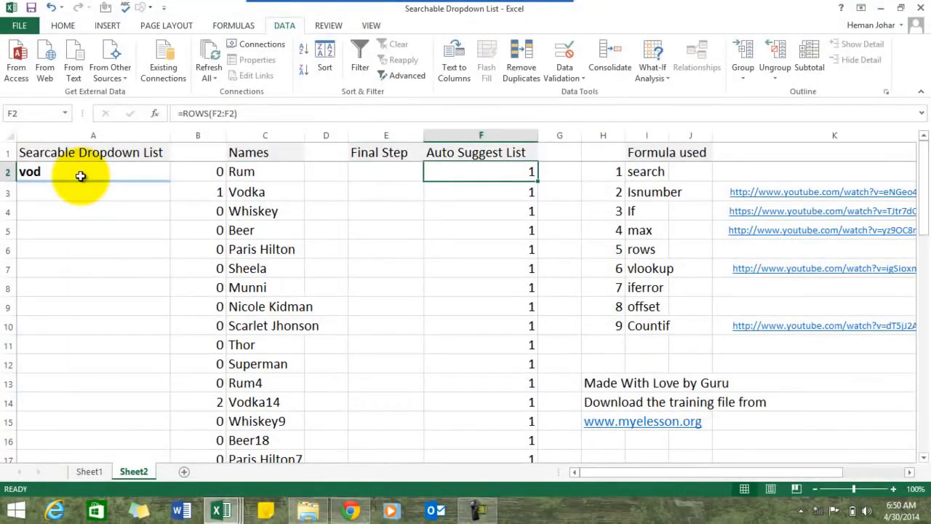
Anchor the range start in F2 so the formula reads =ROWS($F$2:F2), and copy it down through F36
left_click(217, 112)
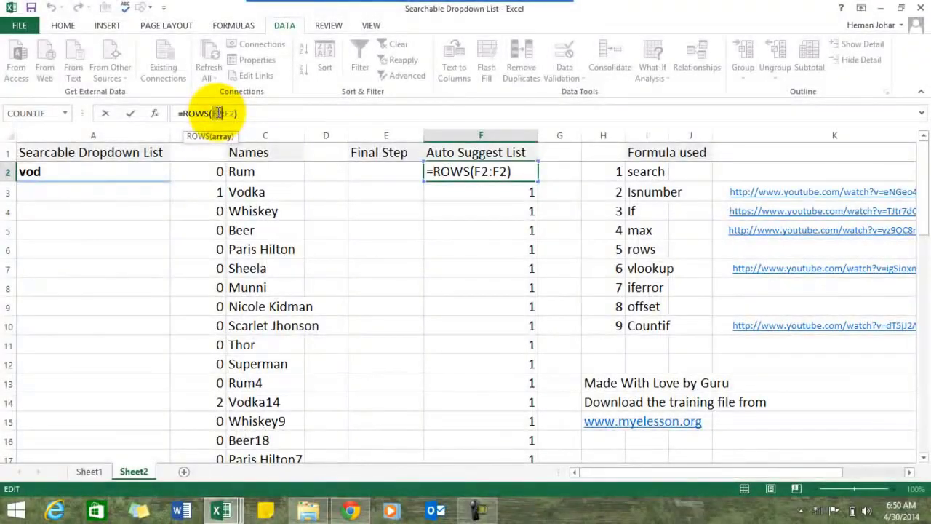
key("F4")
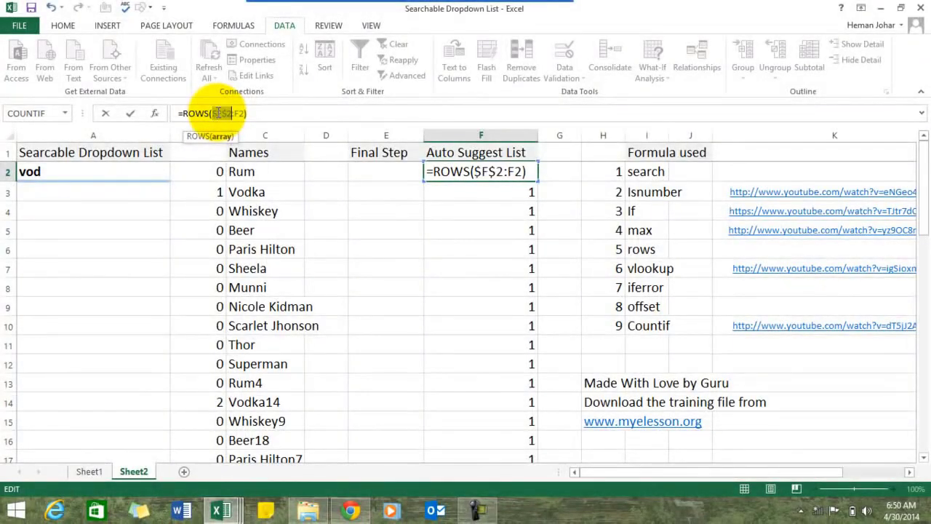
key("Return")
key("Up")
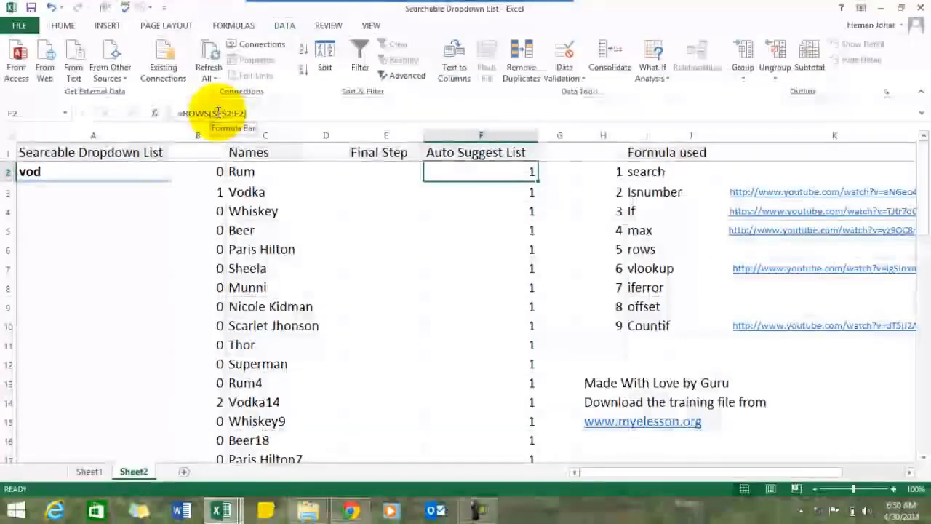
key("ctrl+c")
key("ctrl+shift+Down")
key("ctrl+v")
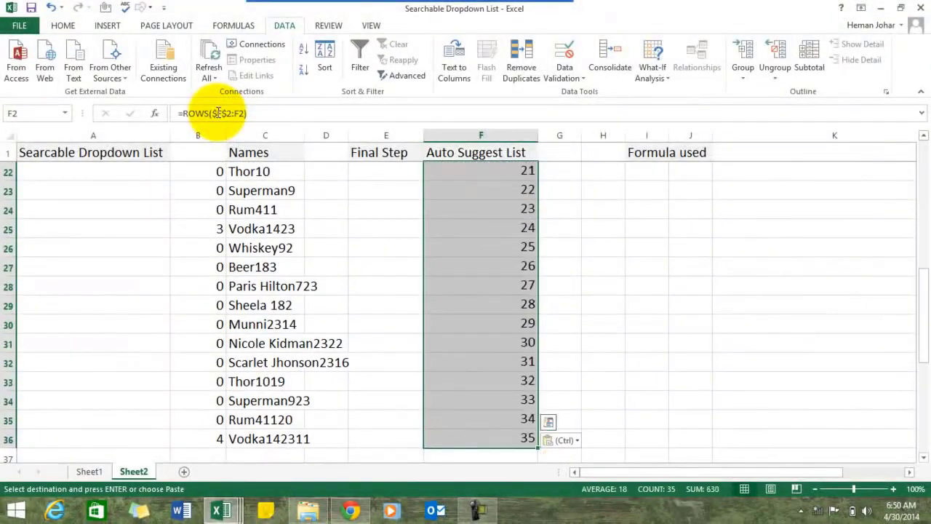
key("ctrl+Up")
key("Down")
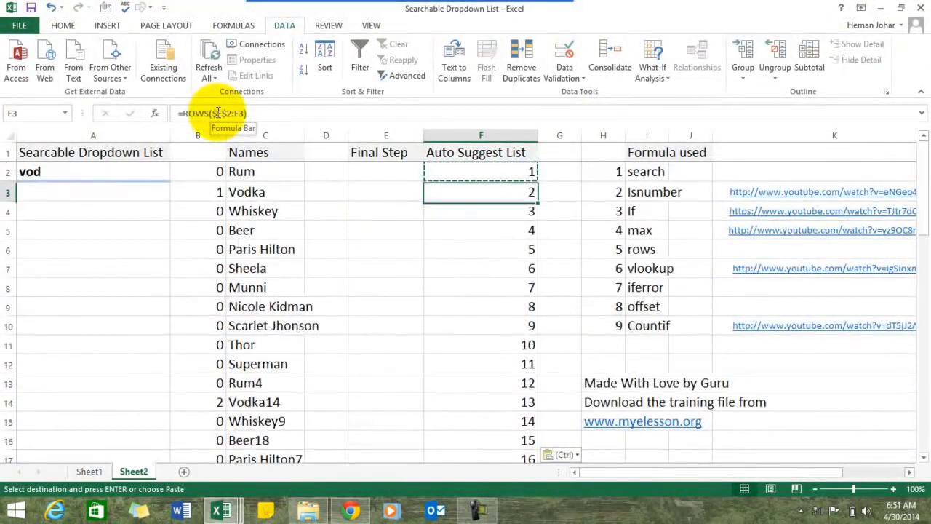
key("Escape")
Examine how the ROWS range changes from cell to cell in the upper rows of column F
key("Down")
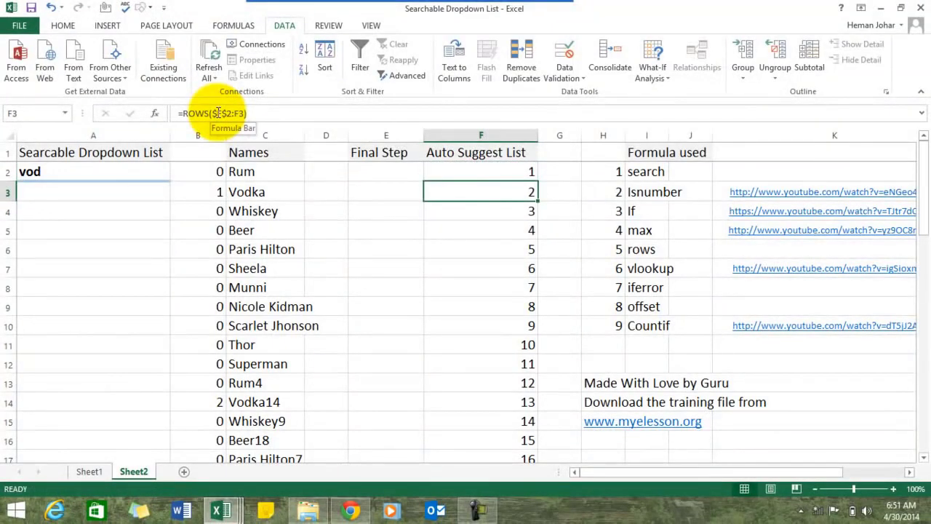
key("Down")
key("Down")
key("Down")
key("Down")
key("Up")
key("Up")
key("Up")
key("Up")
key("Up")
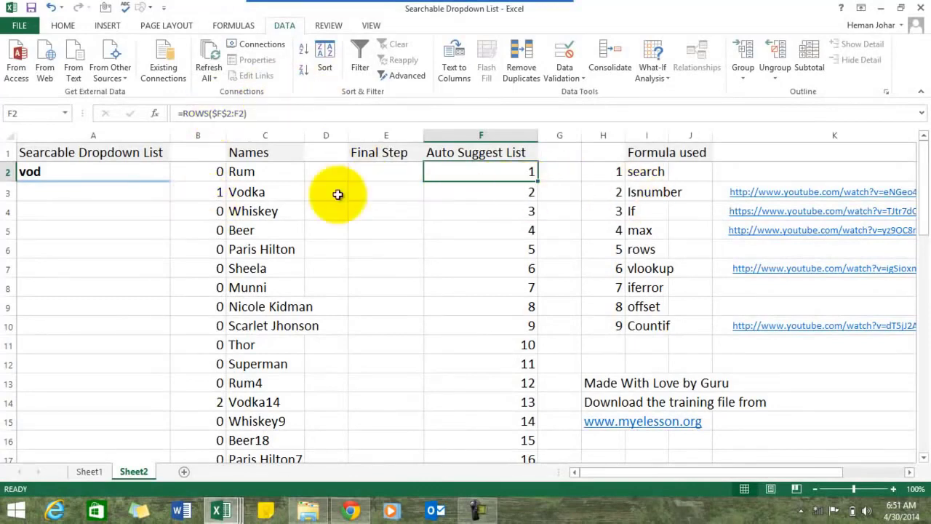
Compare the match numbers beside Vodka and Vodka14 in column B with the row numbers in the Auto Suggest List
left_click(210, 194)
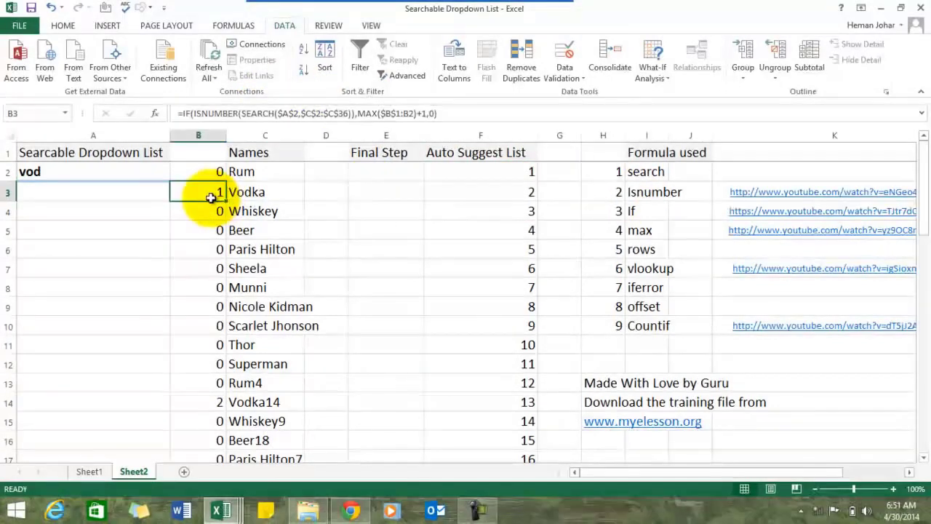
left_click(523, 172)
left_click(212, 193)
left_click(243, 194)
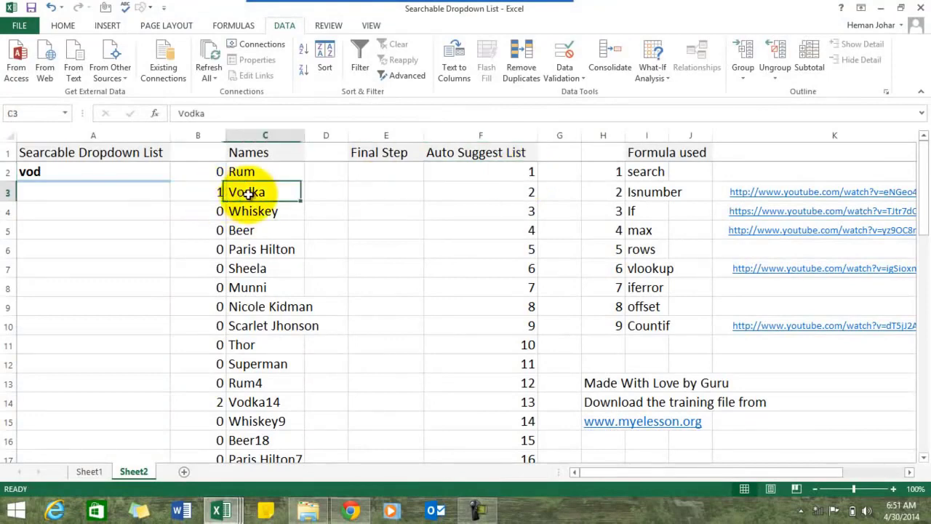
left_click(516, 193)
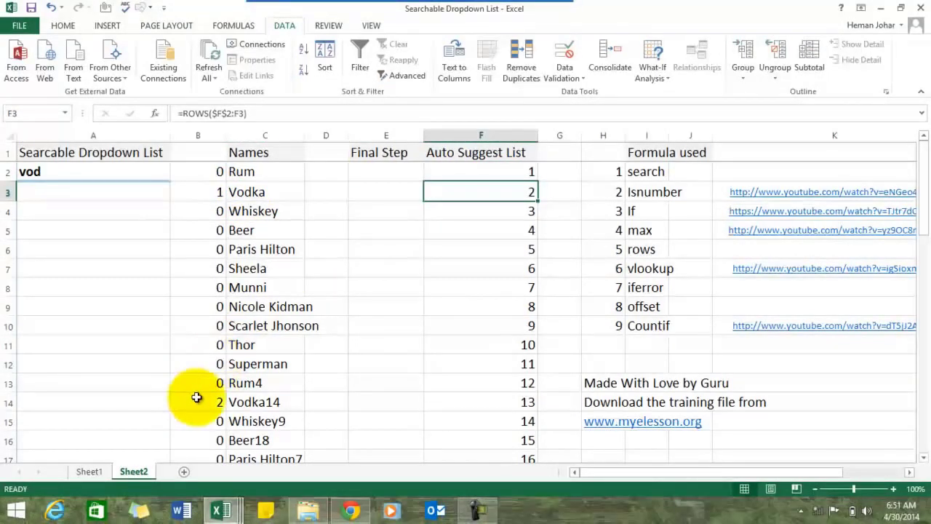
left_click(231, 402)
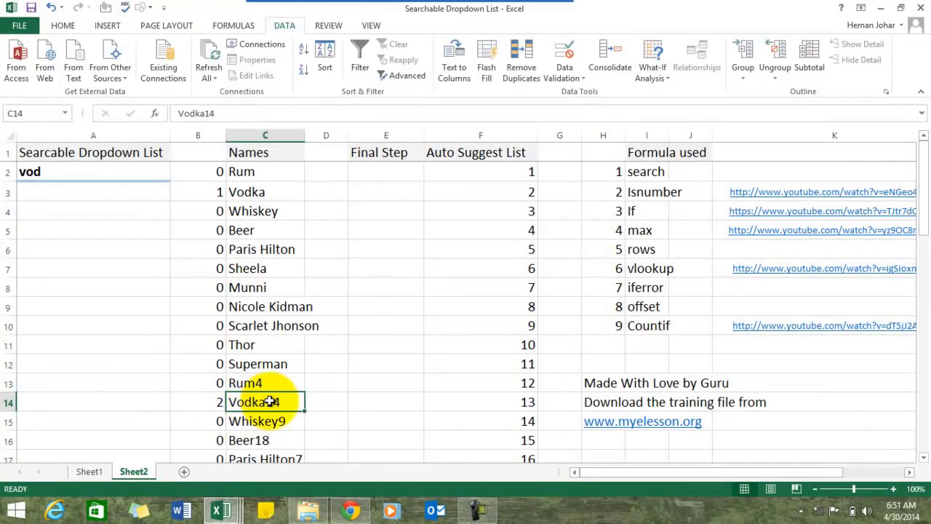
key("Right")
key("Right")
key("Up")
key("Up")
key("Up")
key("Up")
key("Up")
key("Up")
key("Up")
key("Up")
key("Up")
key("Up")
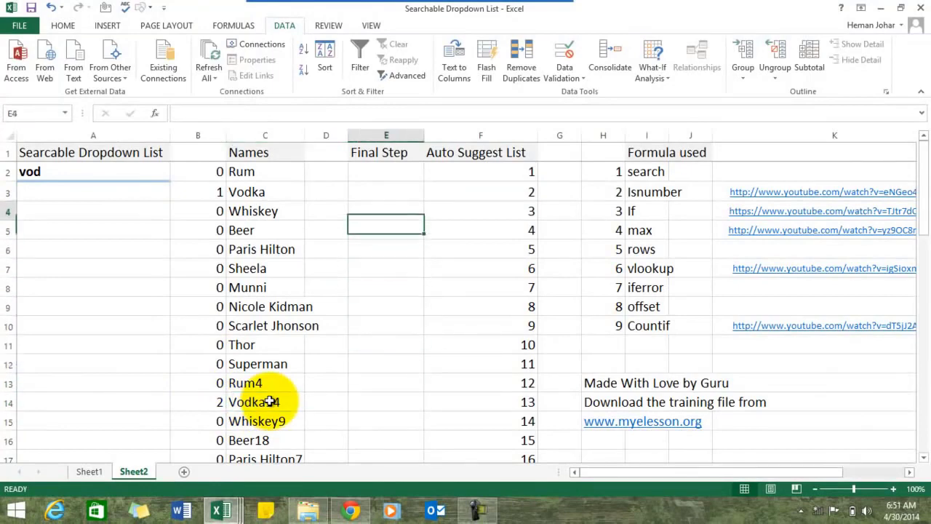
key("Up")
key("Up")
key("Up")
key("Right")
key("Down")
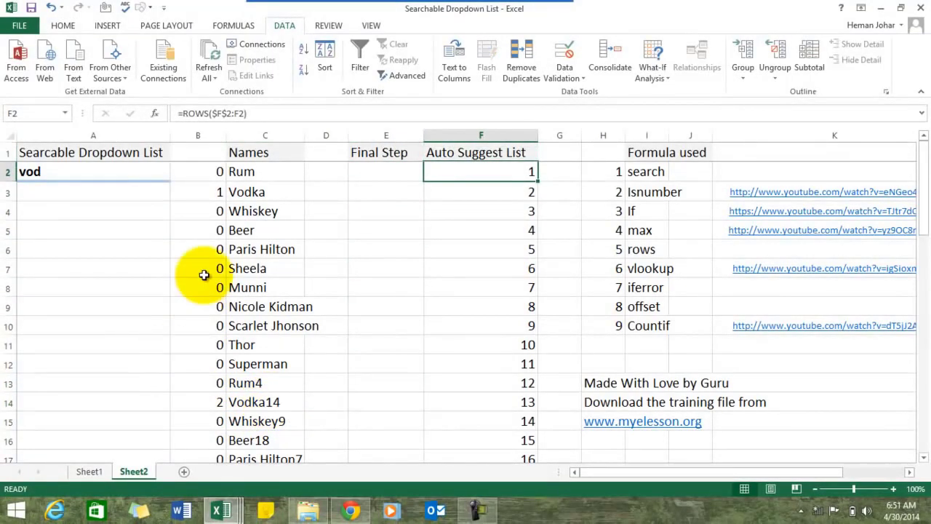
Wrap the ROWS formula in F2 in an exact-match lookup: =VLOOKUP(ROWS($F$2:F2),B2:C36,2,0)
left_click(184, 114)
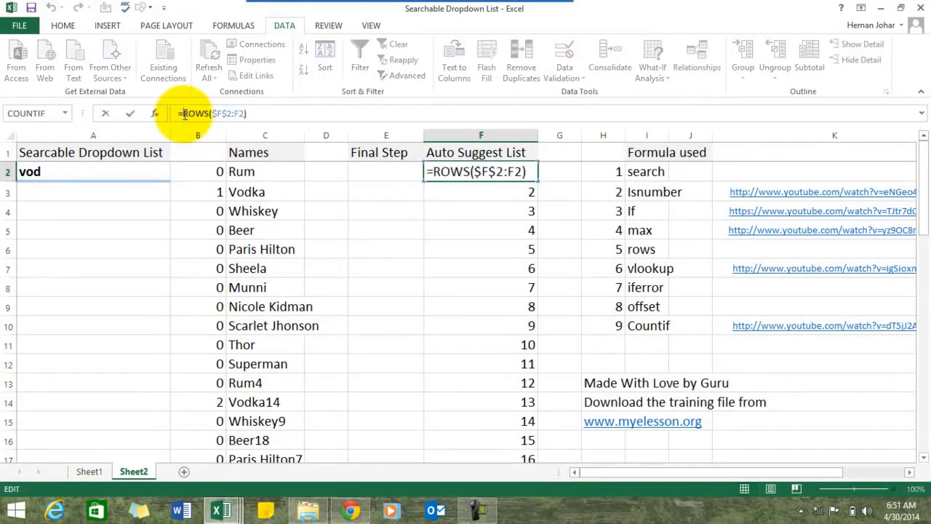
type("vlo")
key("Tab")
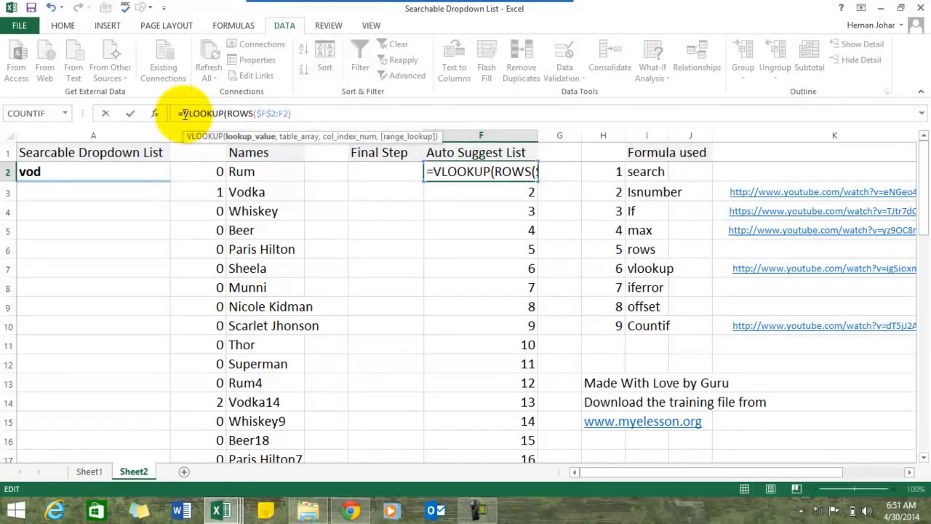
key("Right")
key("Right")
key("Right")
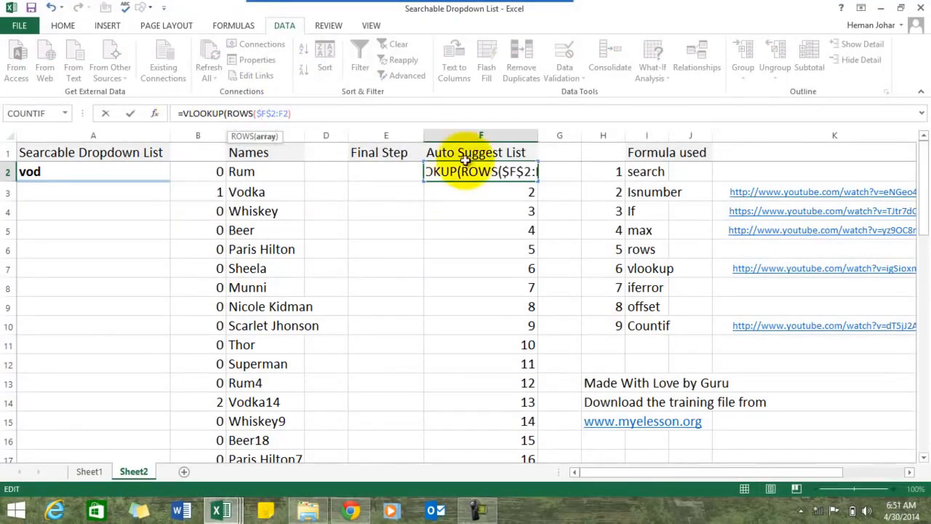
left_click(309, 115)
type(",")
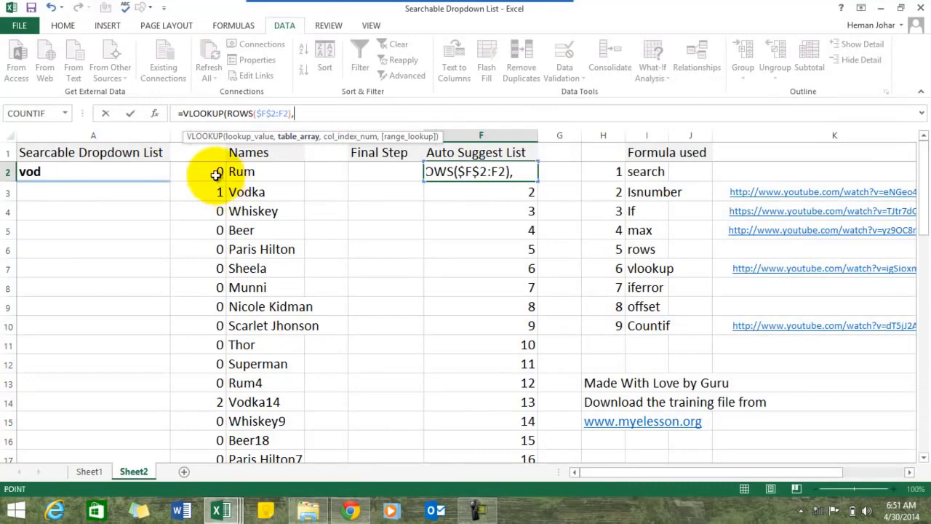
left_click_drag(218, 175, 216, 174)
type(",")
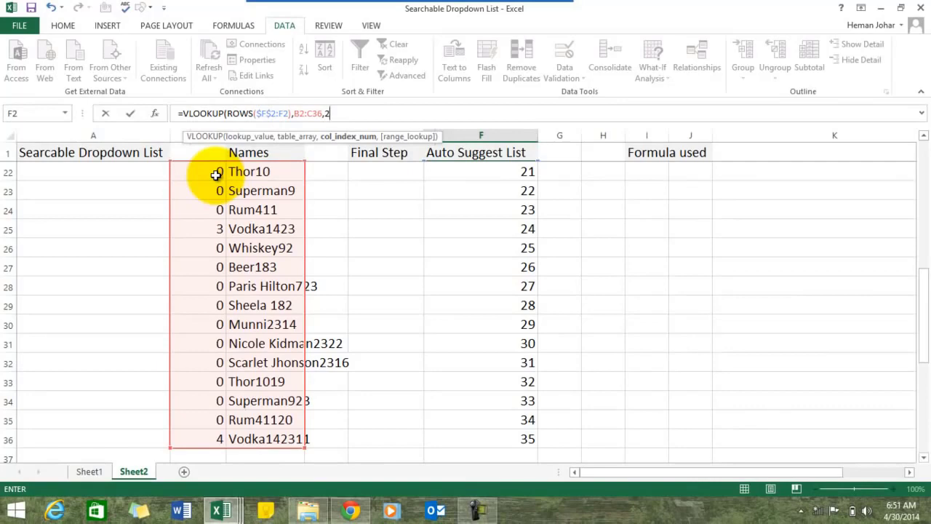
type("2,0")
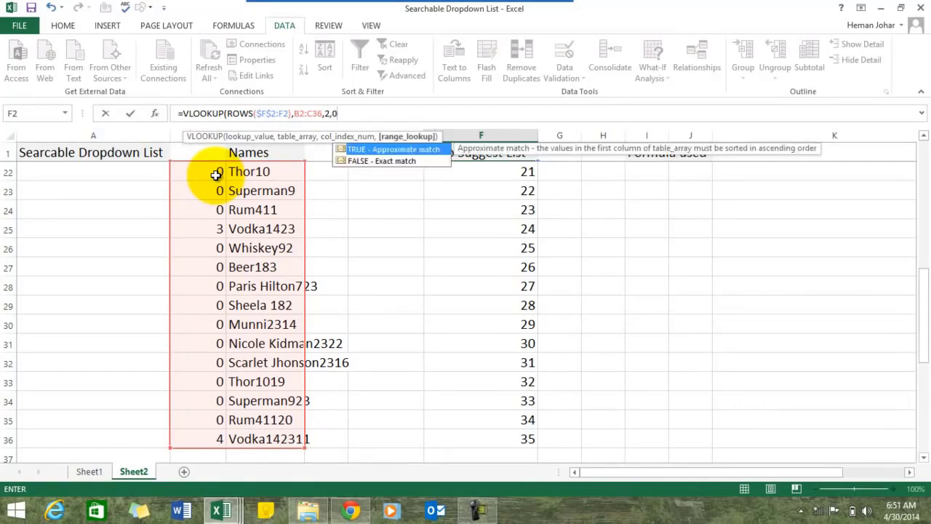
type(")")
key("Return")
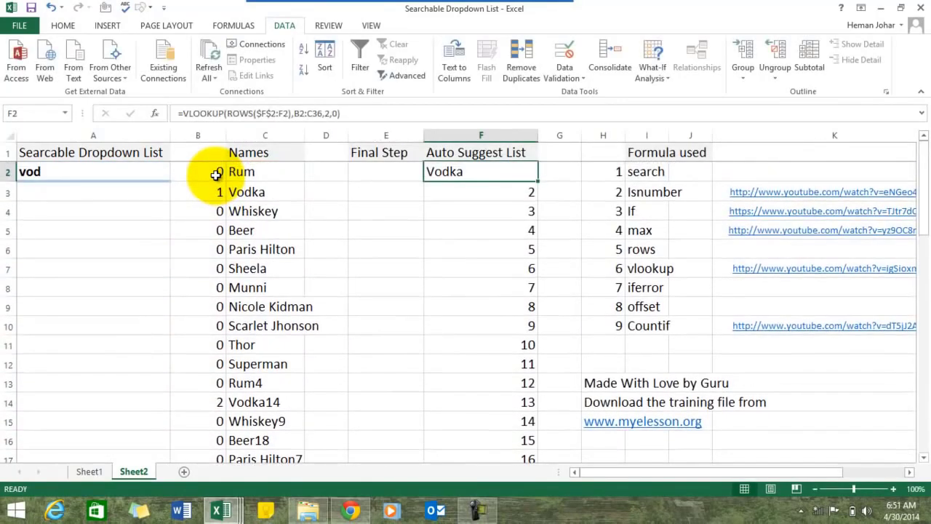
Copy the VLOOKUP formula from F2 down the Auto Suggest List through F36
key("Up")
key("Down")
key("ctrl+c")
key("ctrl+shift+Down")
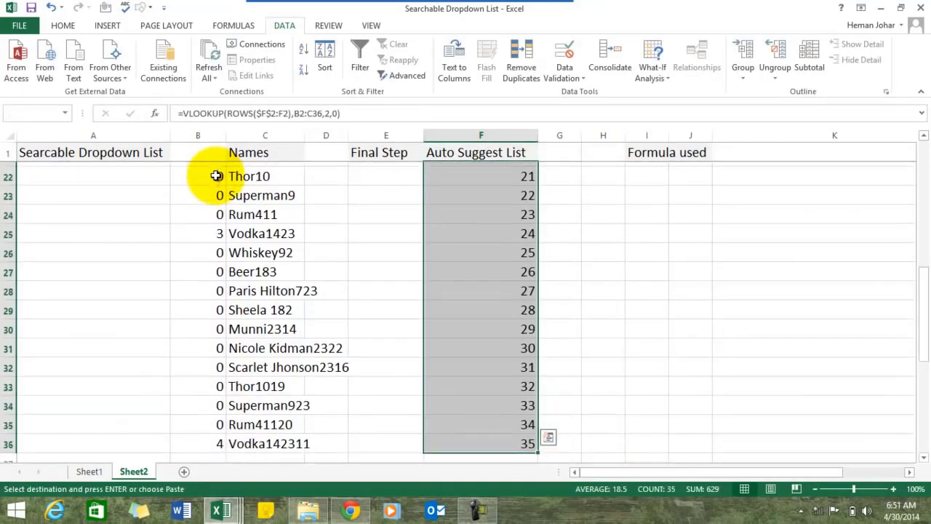
key("ctrl+v")
key("Up")
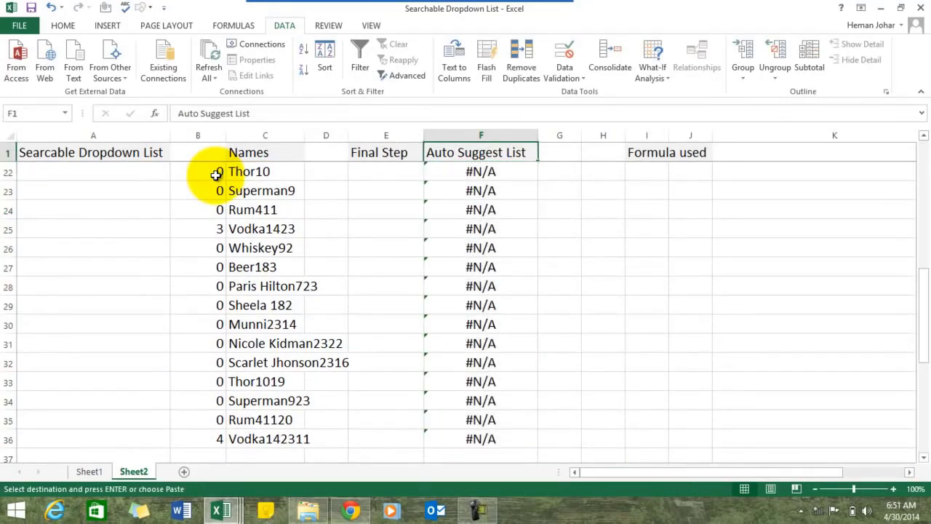
Review the names and errors returned by the lookup formulas in the first rows of the Auto Suggest List
key("Down")
key("Down")
key("Up")
key("Up")
key("Down")
key("Down")
key("Down")
key("Down")
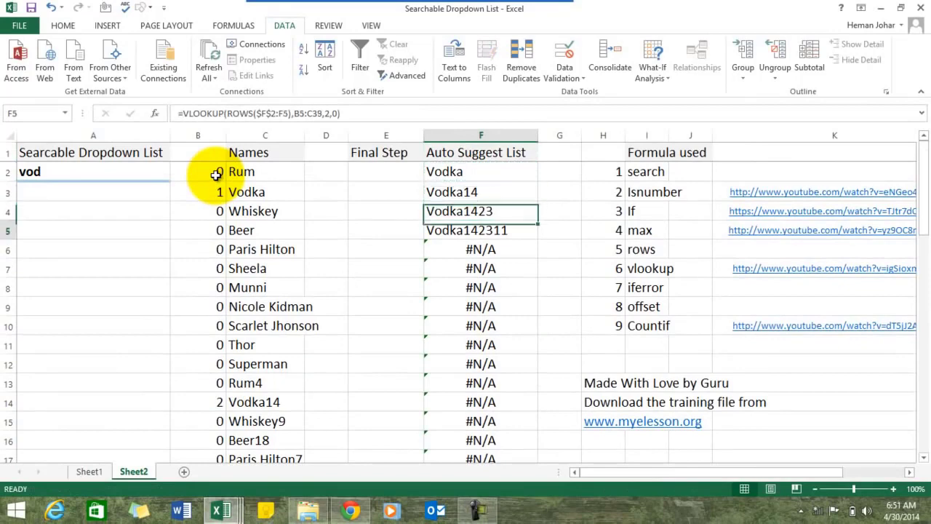
key("Down")
key("Down")
key("Up")
key("Up")
key("Up")
key("Down")
key("Down")
key("Down")
key("Up")
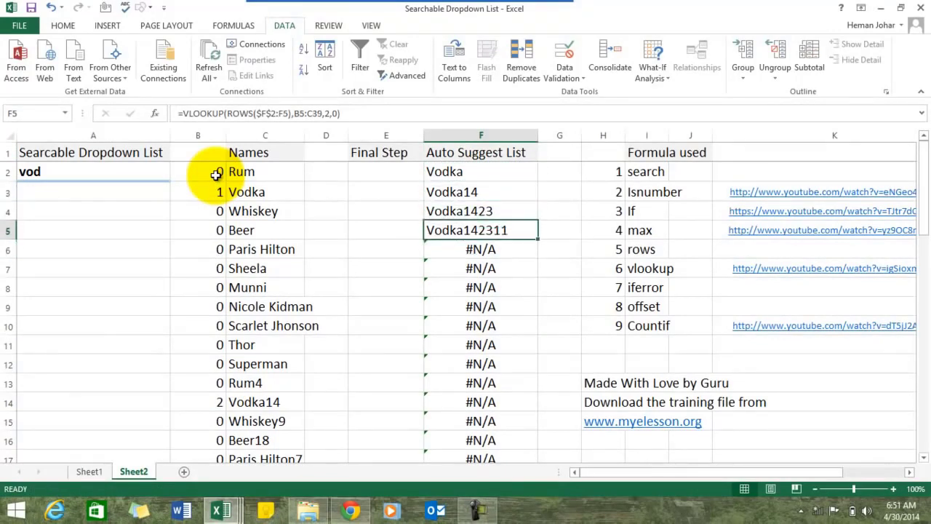
Wrap the lookup in F2 in IFERROR with an empty-text fallback: =IFERROR(VLOOKUP(ROWS($F$2:F2),B2:C36,2,0),"")
key("Up")
key("Up")
key("Up")
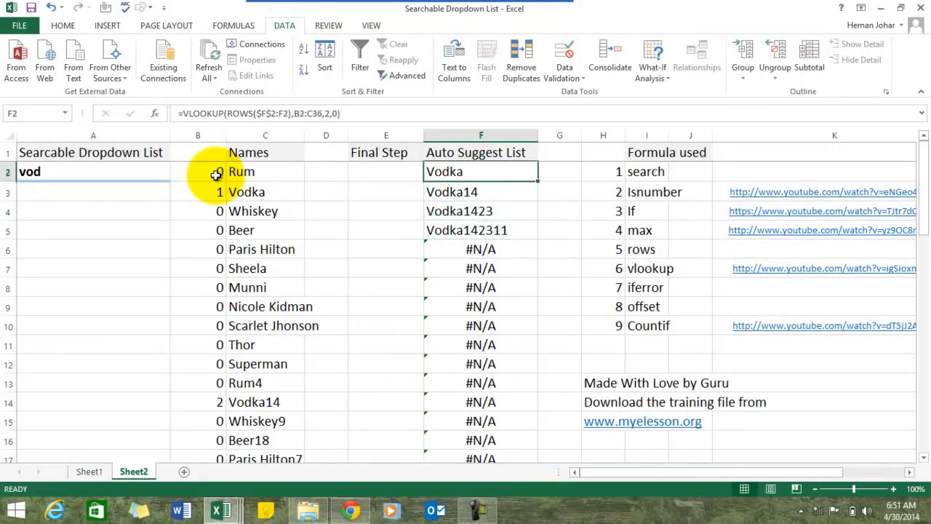
left_click(184, 113)
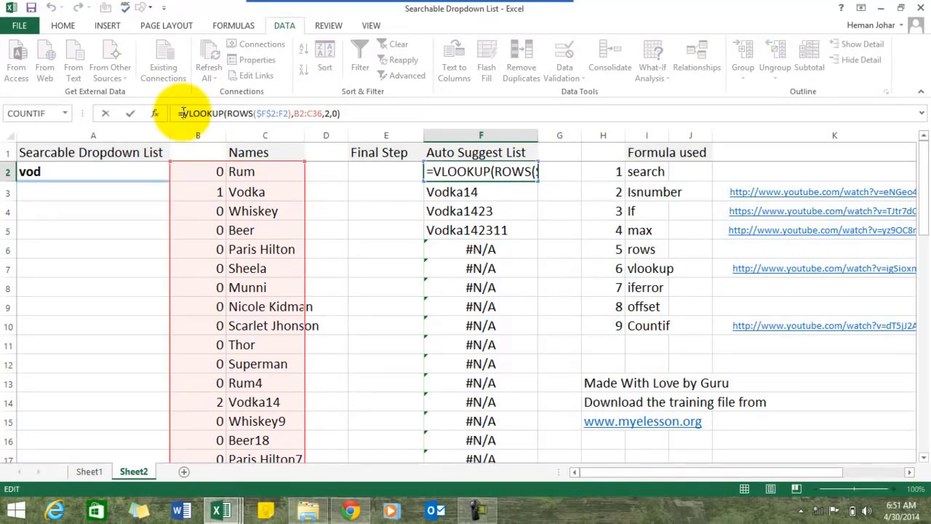
type("i")
type("ferr")
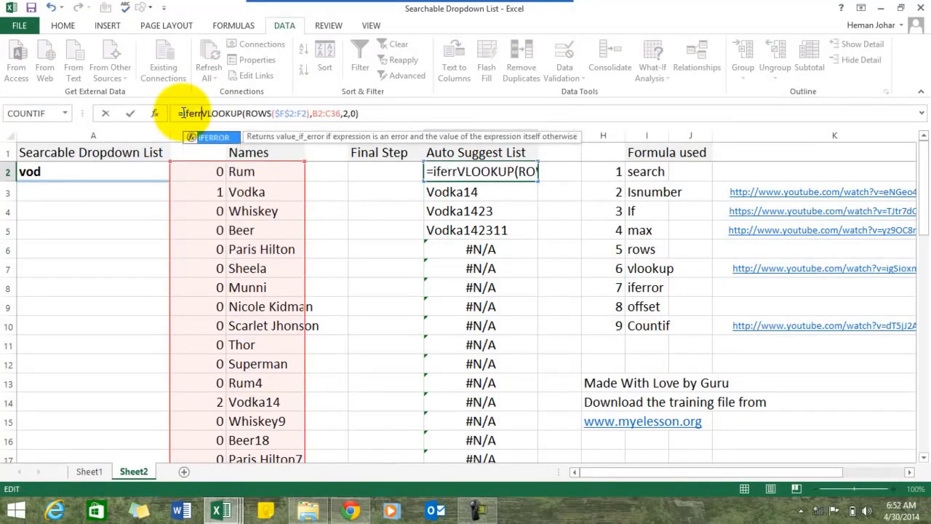
key("Tab")
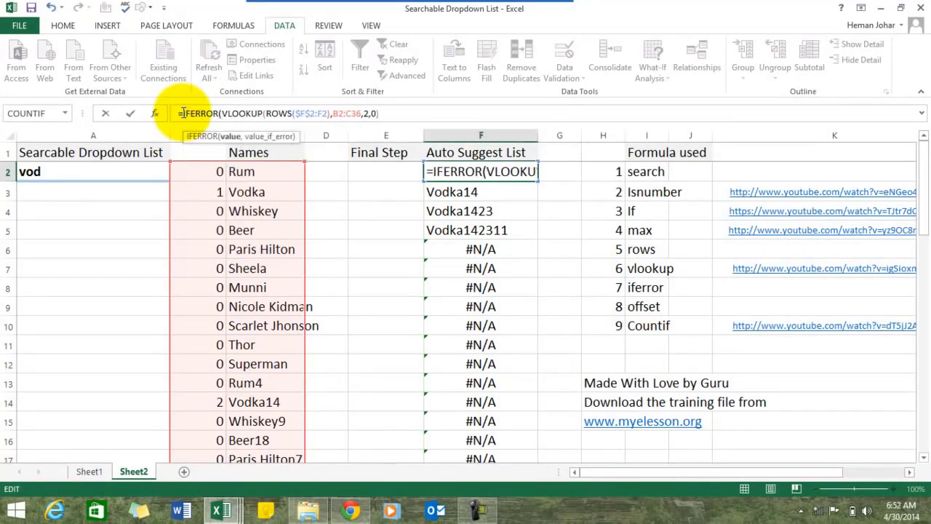
left_click(382, 112)
type(",")
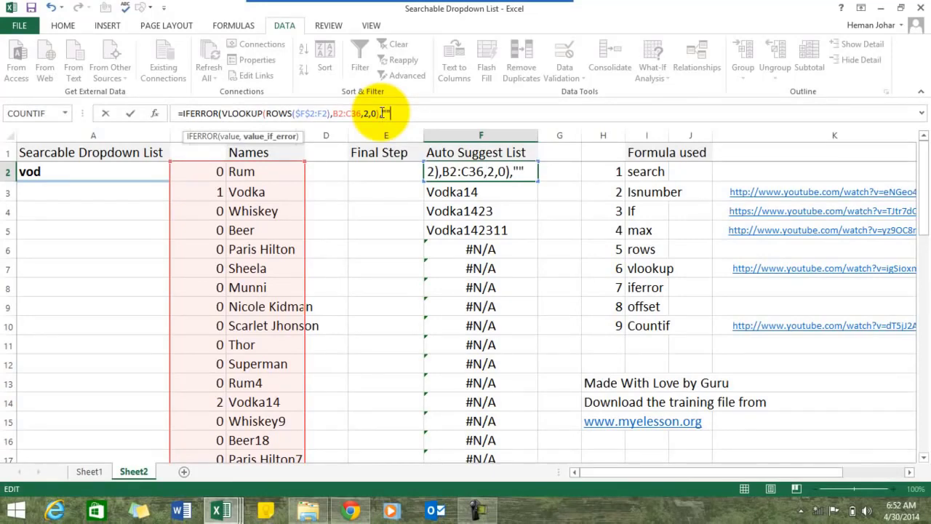
key("Return")
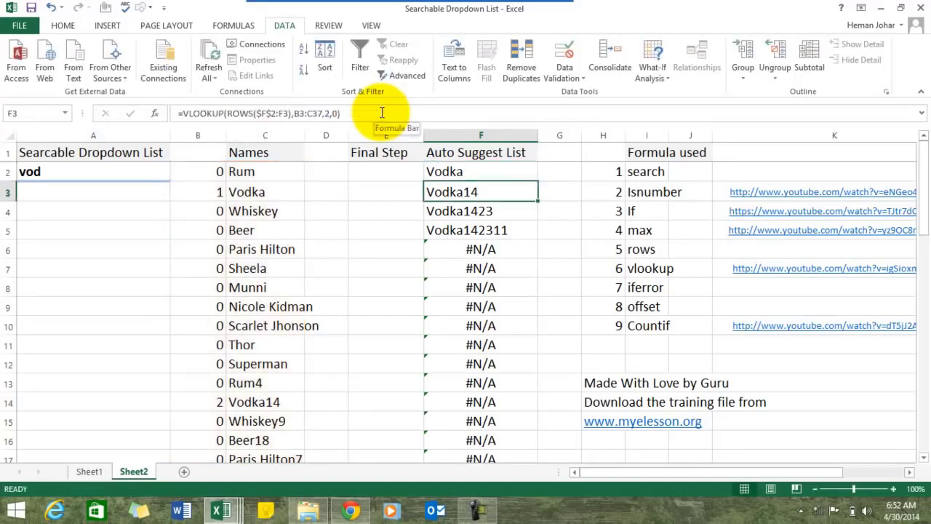
Copy the IFERROR formula from F2 down the Auto Suggest List through F36
key("Up")
key("ctrl+c")
key("ctrl+shift+Down")
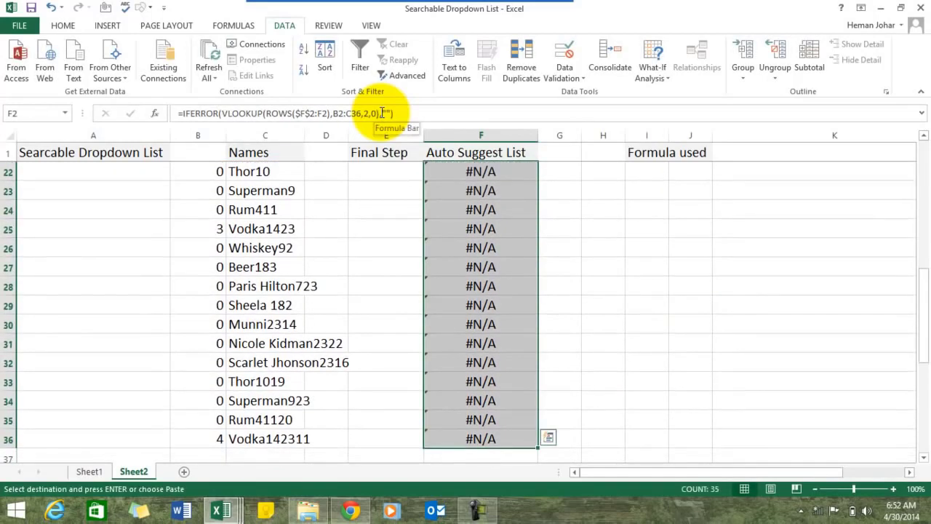
key("ctrl+v")
Review the names and blank cells returned by the IFERROR formulas in the first rows of the Auto Suggest List
key("Up")
key("Down")
key("Down")
key("Down")
key("Down")
key("Down")
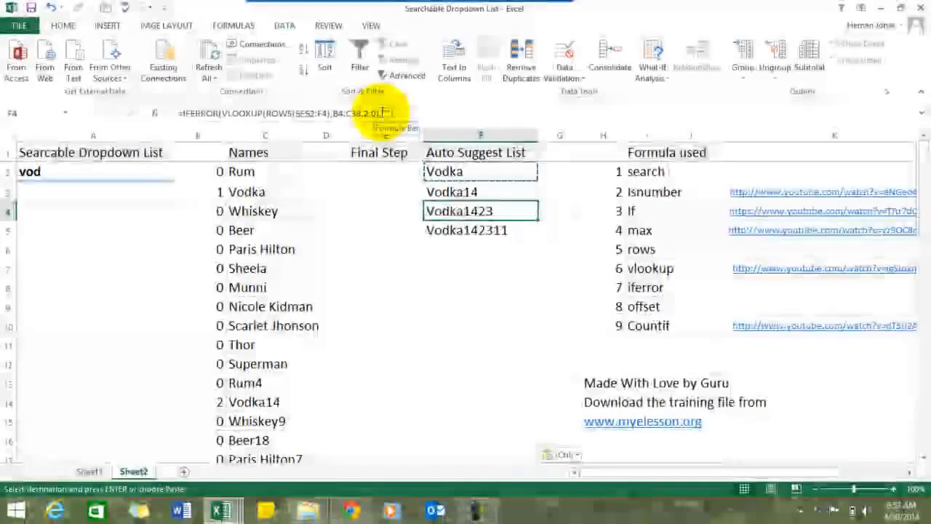
key("Down")
key("Up")
key("Up")
key("Up")
key("Up")
key("Up")
key("Up")
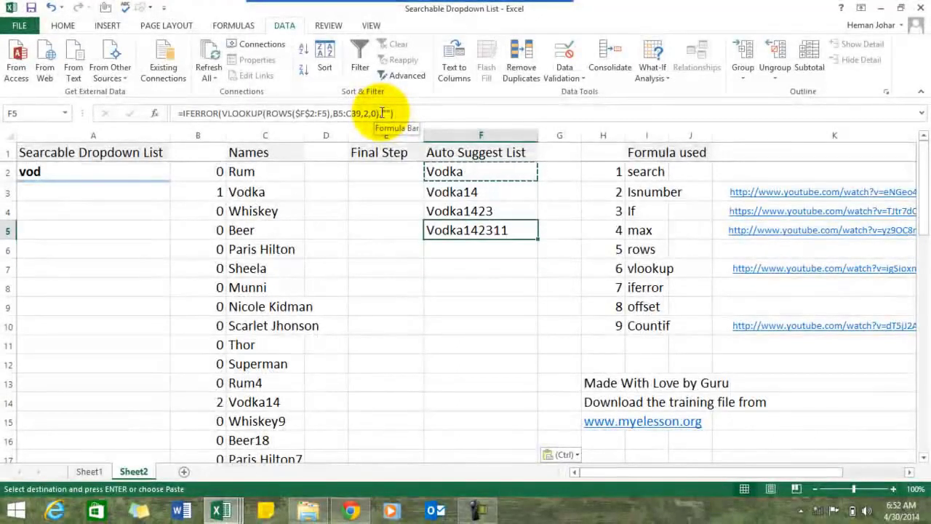
key("Down")
key("Down")
key("Down")
key("Down")
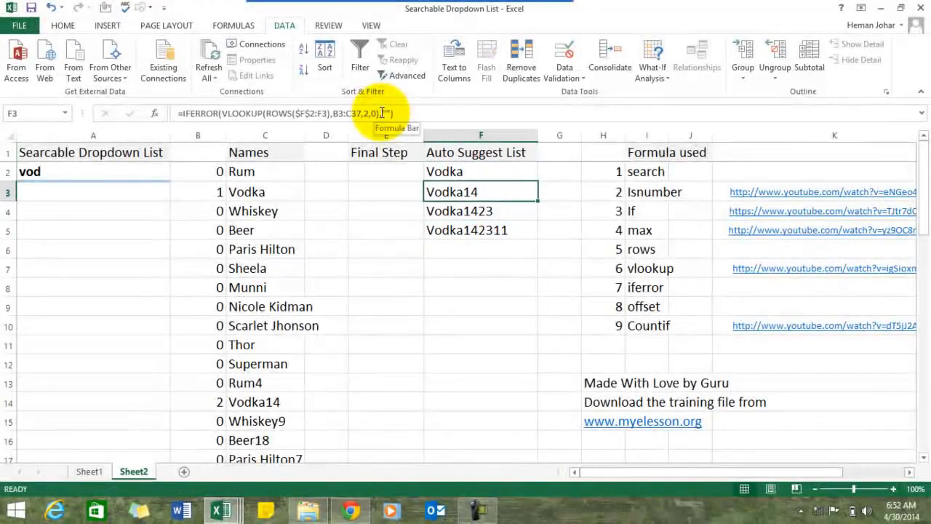
key("Up")
key("Up")
key("Up")
key("Down")
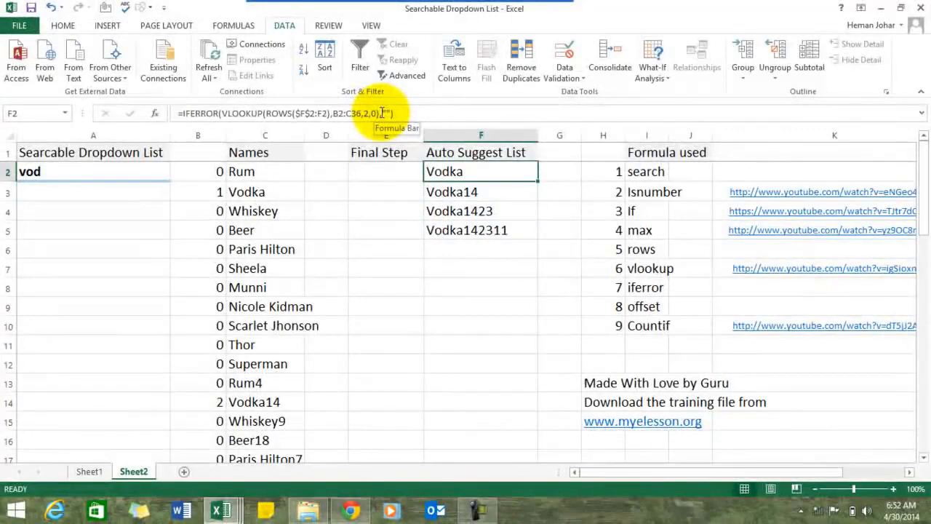
key("Left")
key("Right")
key("Down")
key("Down")
key("Down")
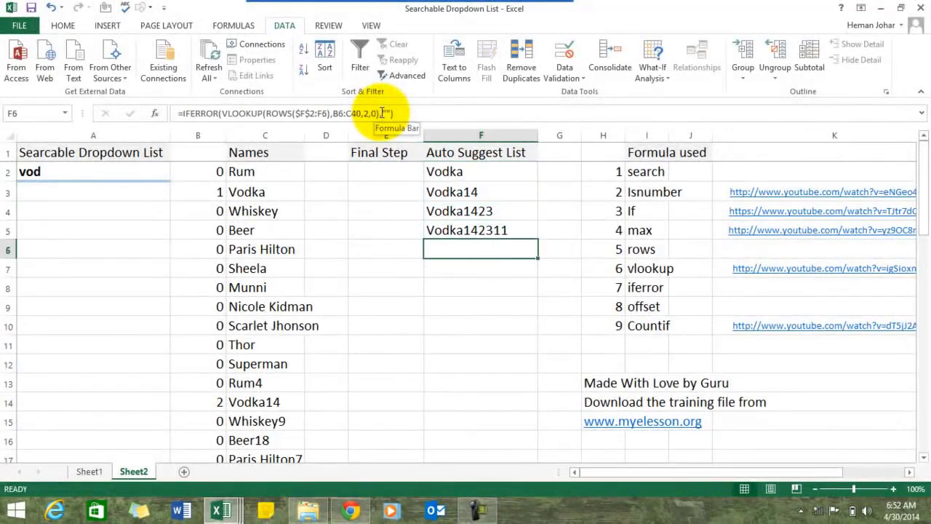
Test the Auto Suggest List by entering the search terms pa and a in A2, one after the other
left_click(69, 173)
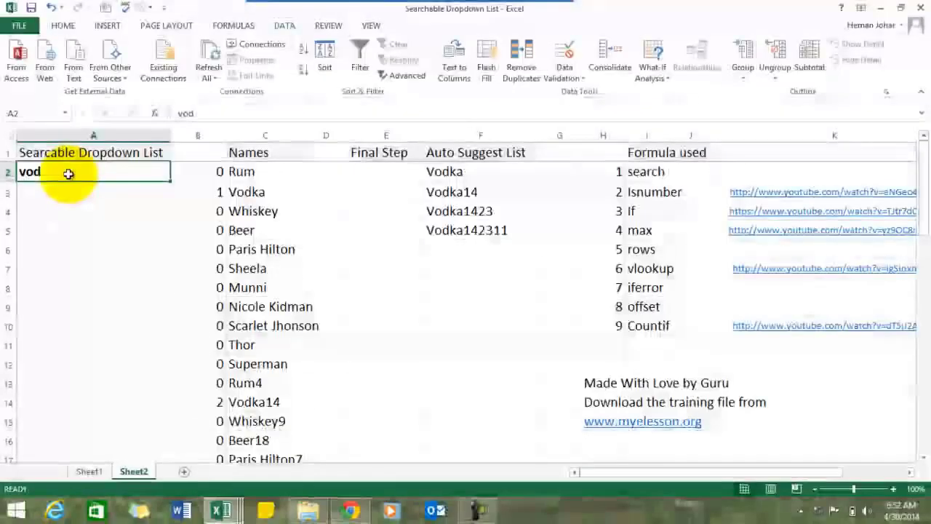
type("pa")
key("Return")
key("Right")
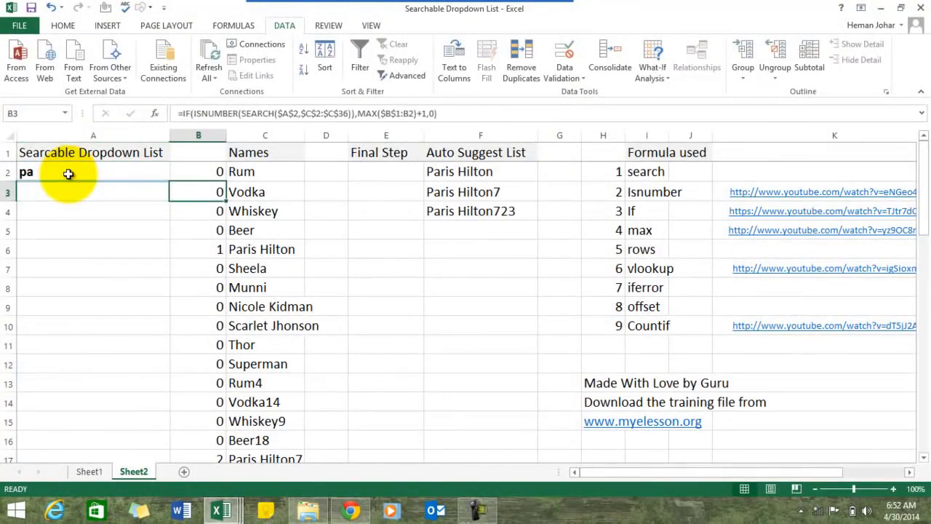
key("Left")
key("Up")
type("a")
key("Return")
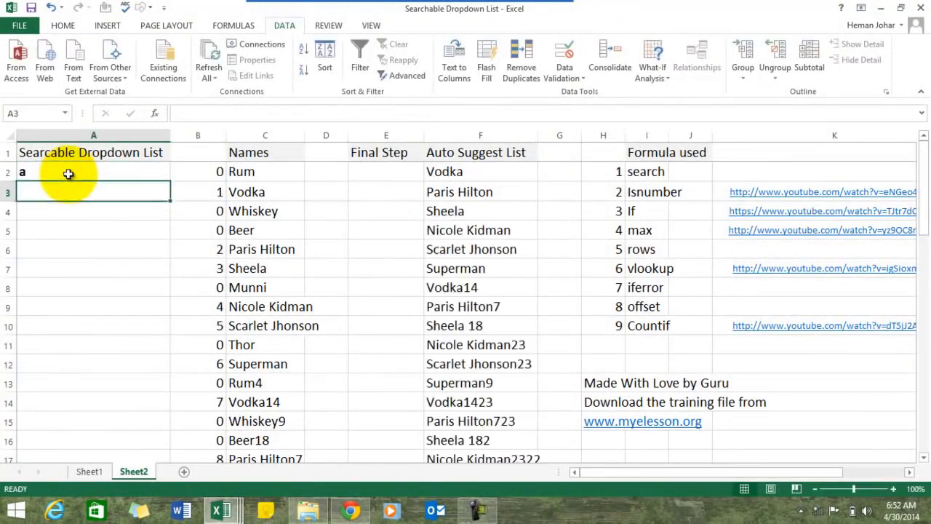
key("Up")
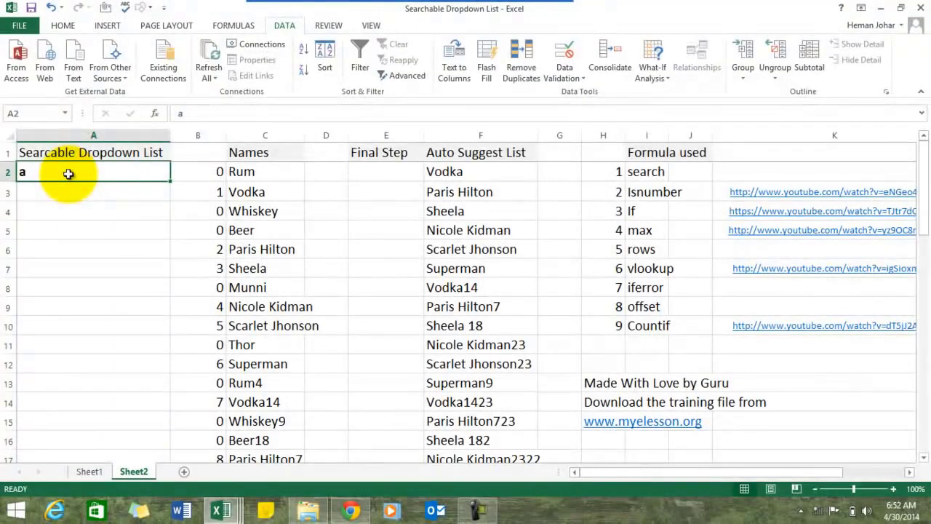
Test the Auto Suggest List with the search terms e and i in A2
type("e")
key("Return")
key("Up")
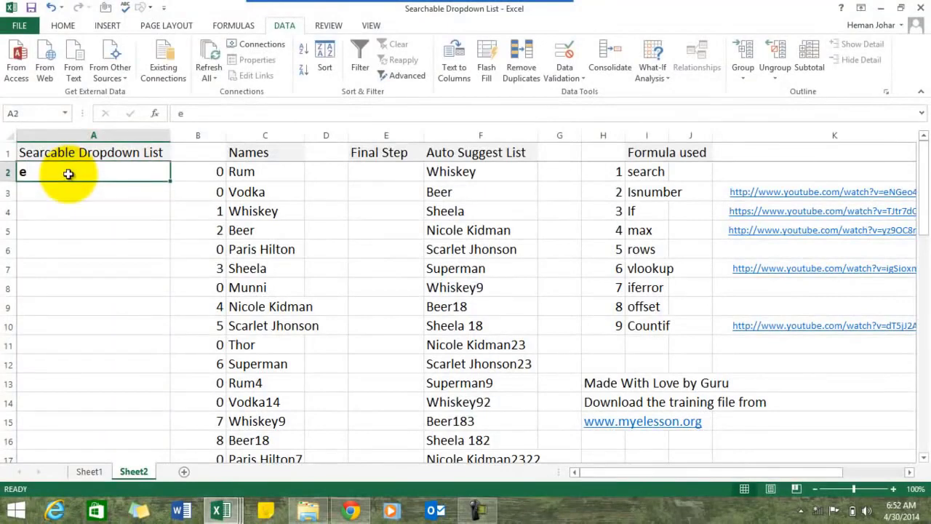
type("i")
key("Return")
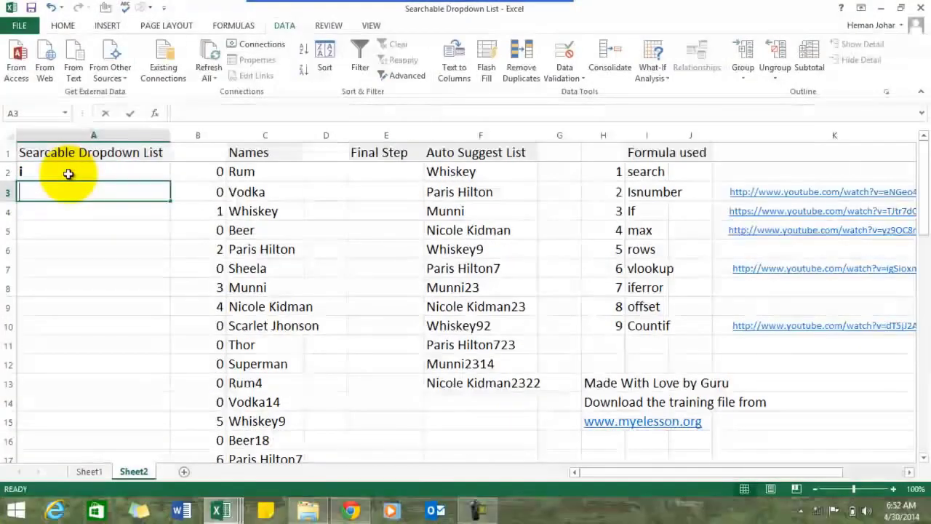
Enter o as the search term in A2
type("o")
key("Up")
type("o")
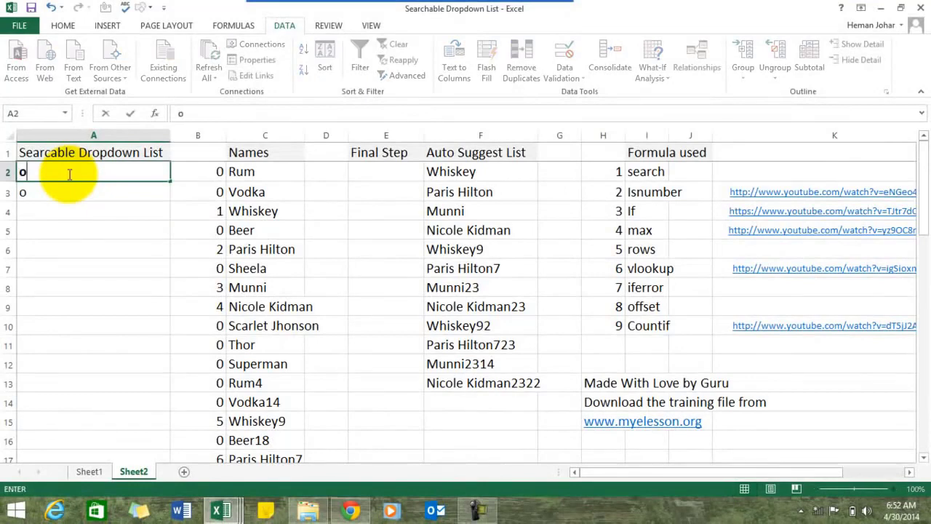
key("Return")
left_click(68, 173)
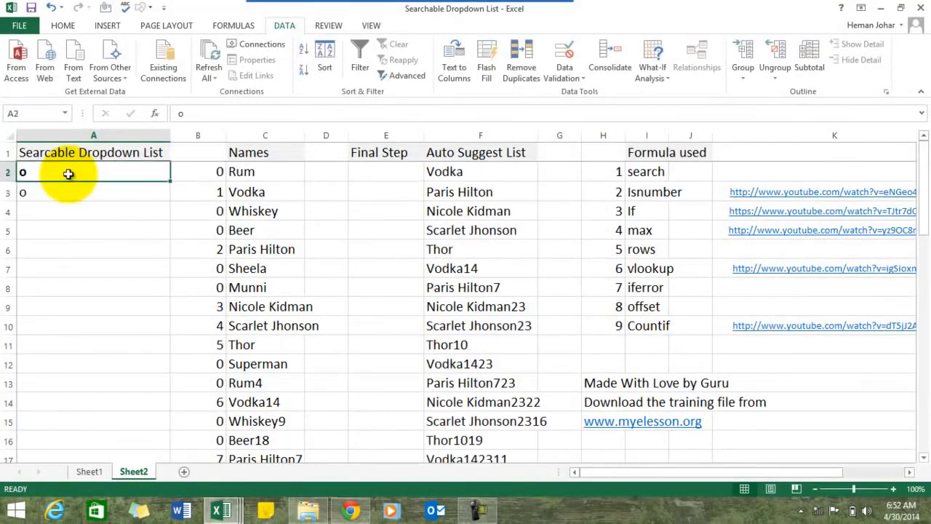
Enter u as the search term in A2 and clear the stray o from A3
type("u")
key("Return")
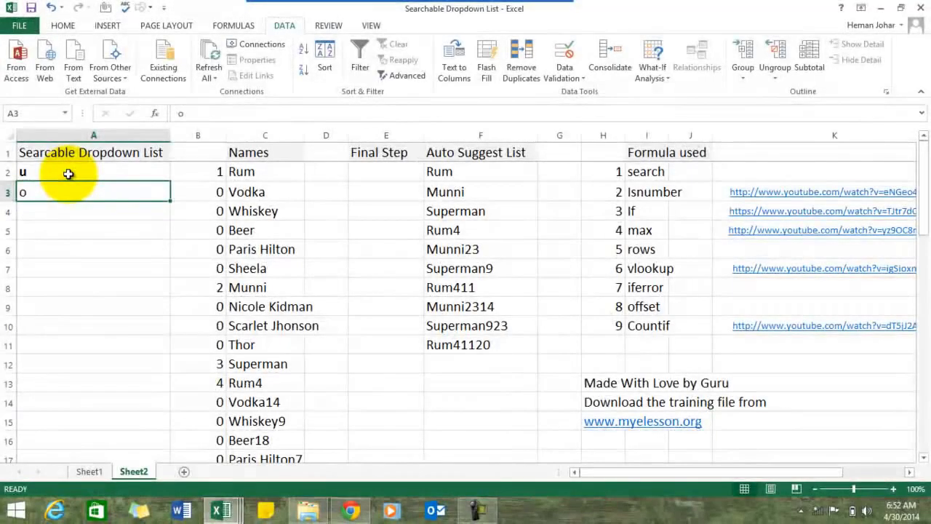
key("Right")
key("Left")
key("Up")
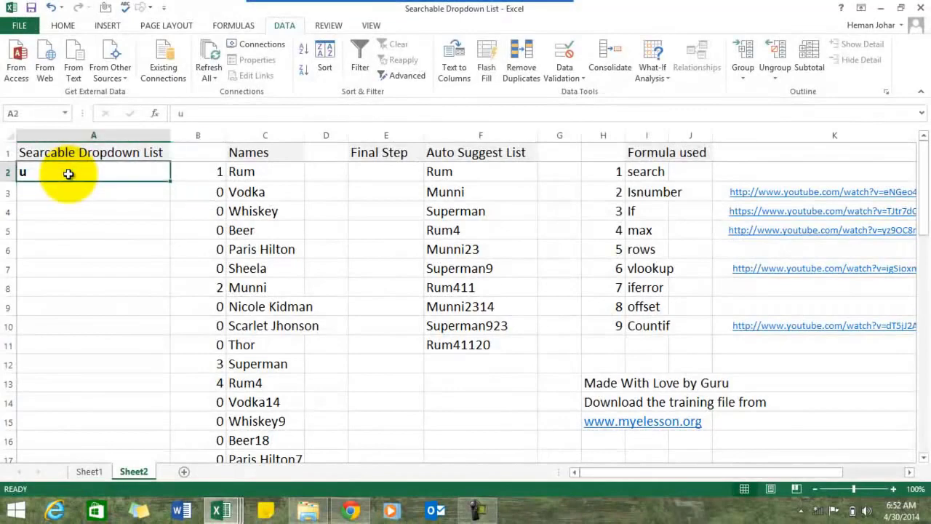
Examine the names matching u by selecting F2:F11 in the Auto Suggest List
key("Right")
key("Right")
key("Right")
key("Right")
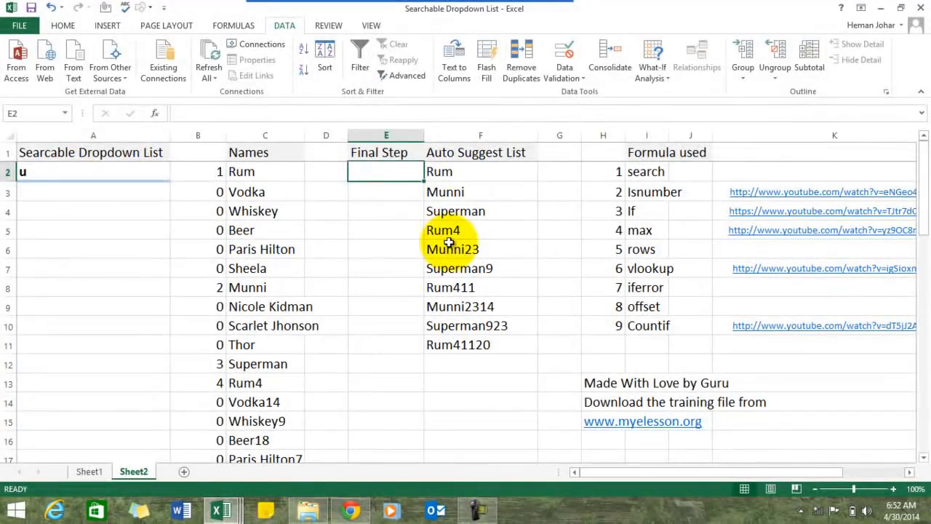
left_click(102, 168)
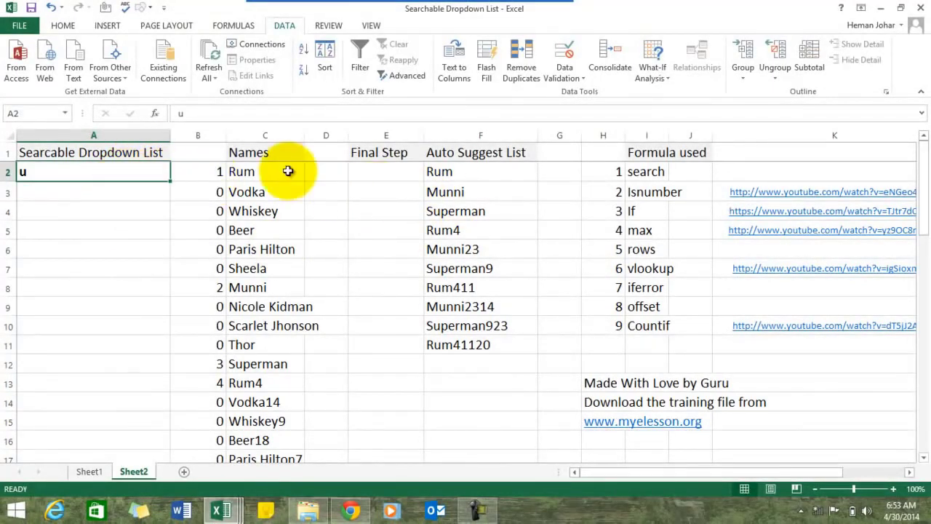
left_click(451, 171)
key("shift+Down")
key("shift+Down")
key("shift+Down")
key("shift+Down")
key("shift+Down")
key("shift+Down")
key("shift+Down")
key("shift+Down")
key("shift+Down")
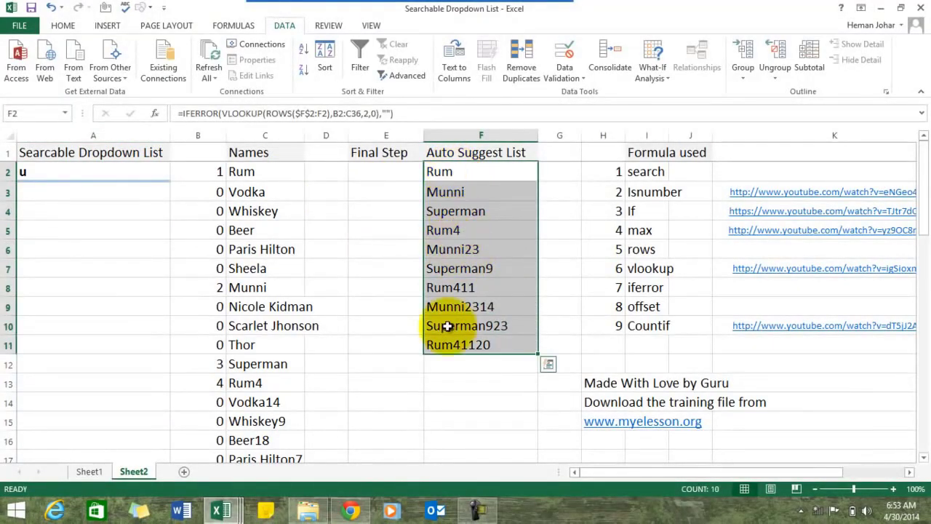
Replace the search term in A2 with e
left_click(84, 171)
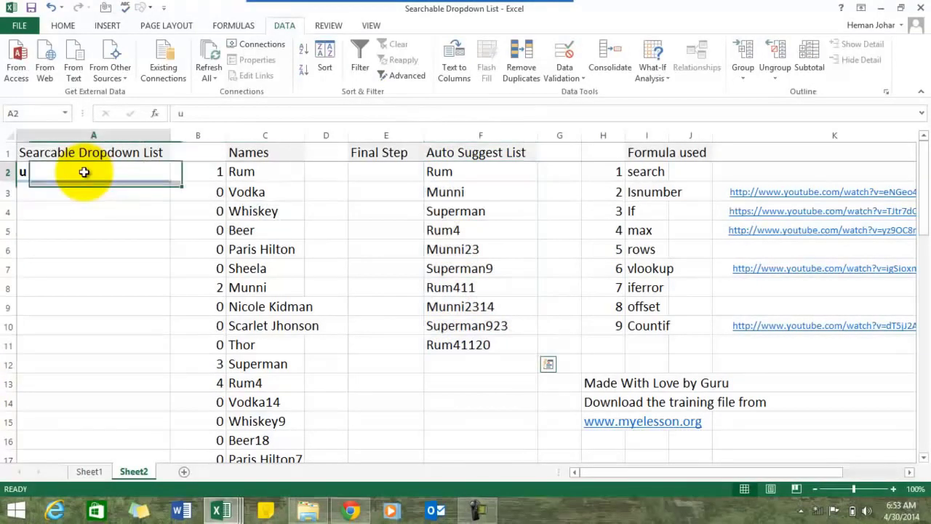
type("e")
key("Return")
Check how far the names matching e extend by selecting F2:F19 in the Auto Suggest List
key("Right")
key("Right")
key("Right")
key("Right")
key("Right")
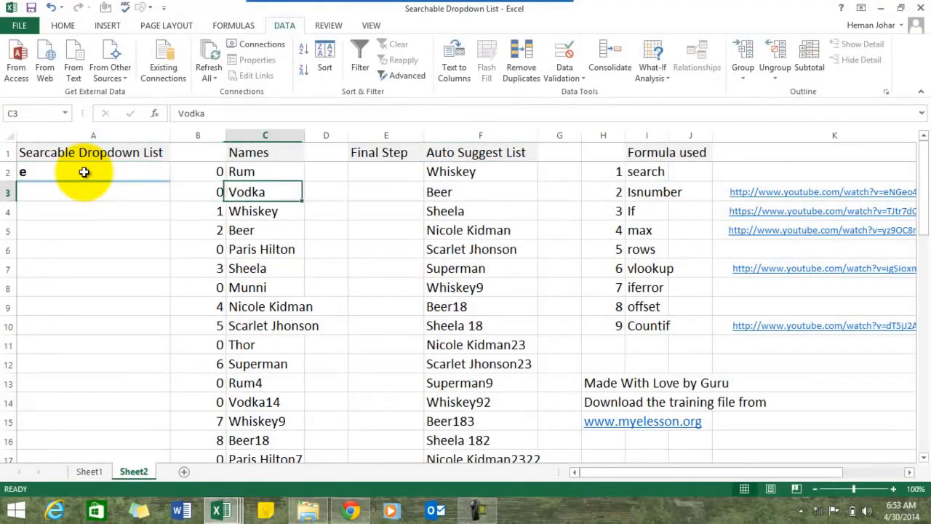
key("Up")
key("ctrl+shift+Down")
key("shift+Up")
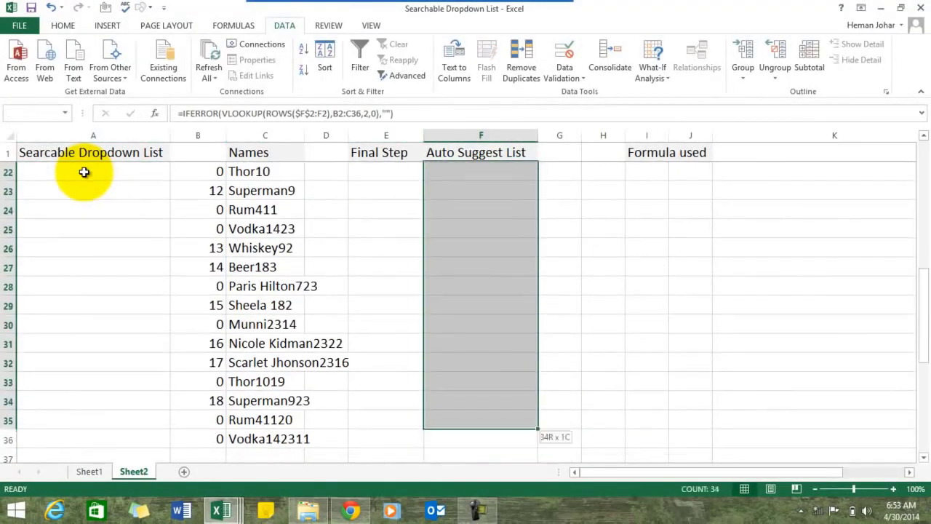
key("shift+Up")
key("shift+Up")
key("shift+Up")
key("shift+Up")
key("shift+Up")
key("shift+Up")
key("shift+Up")
key("shift+Up")
key("shift+Up")
key("shift+Up")
key("shift+Up")
key("shift+Up")
key("shift+Up")
key("shift+Up")
key("shift+Up")
key("shift+Up")
key("shift+Up")
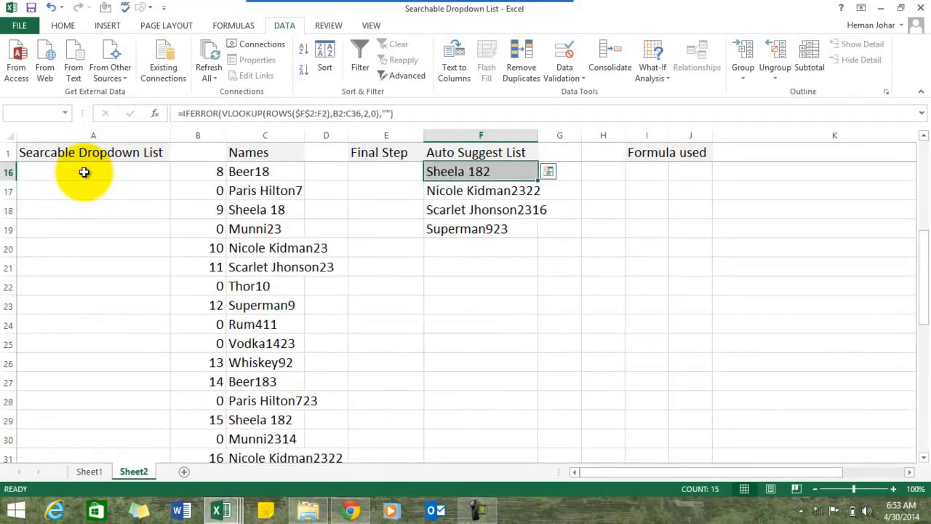
key("shift+Down")
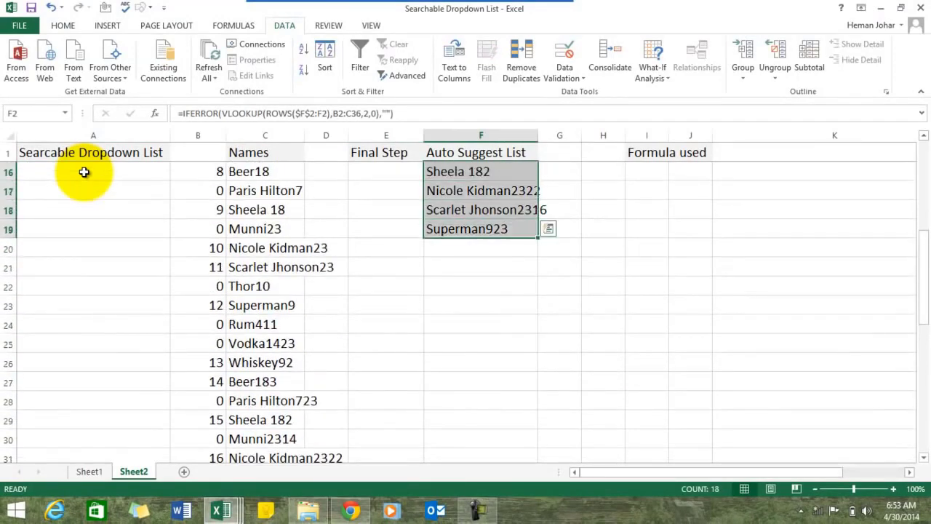
key("Up")
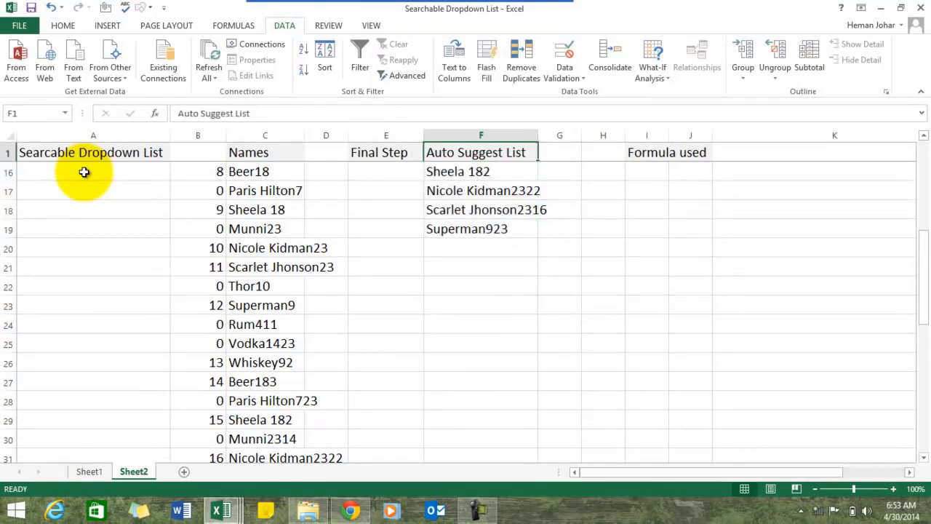
Return to the first data row and select cell E2 under the Final Step heading
left_click(83, 172)
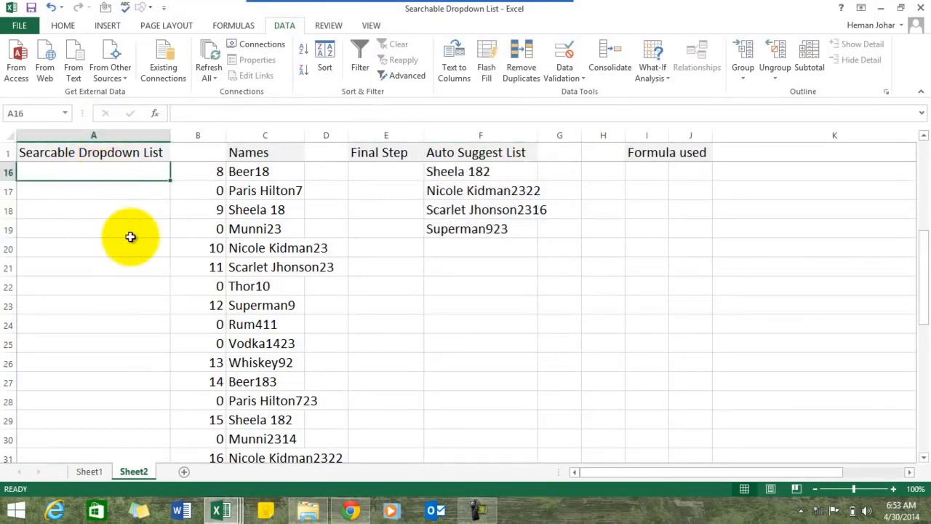
key("Up")
key("Down")
key("Down")
key("Up")
key("Up")
key("Up")
key("Up")
key("Up")
key("Up")
key("Up")
key("Up")
key("Up")
key("Up")
key("Up")
key("Up")
key("Up")
key("Up")
key("Up")
key("Up")
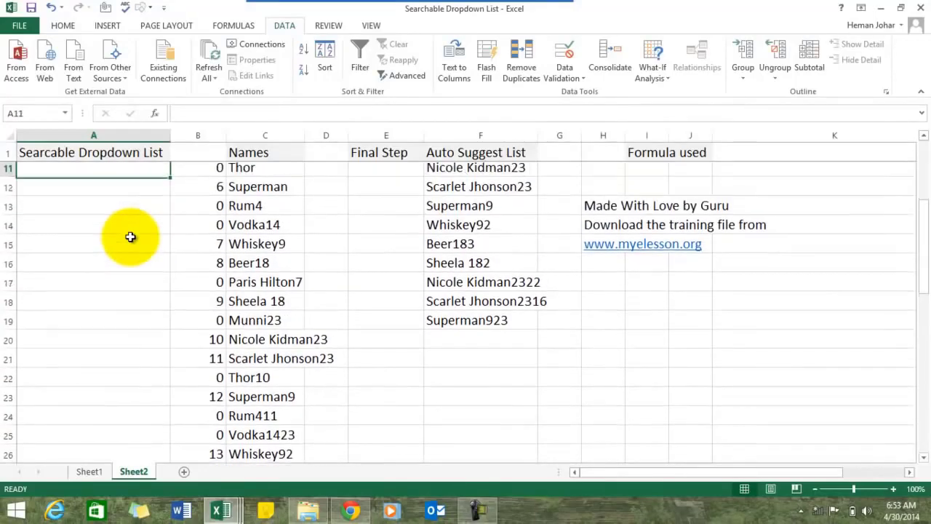
key("Down")
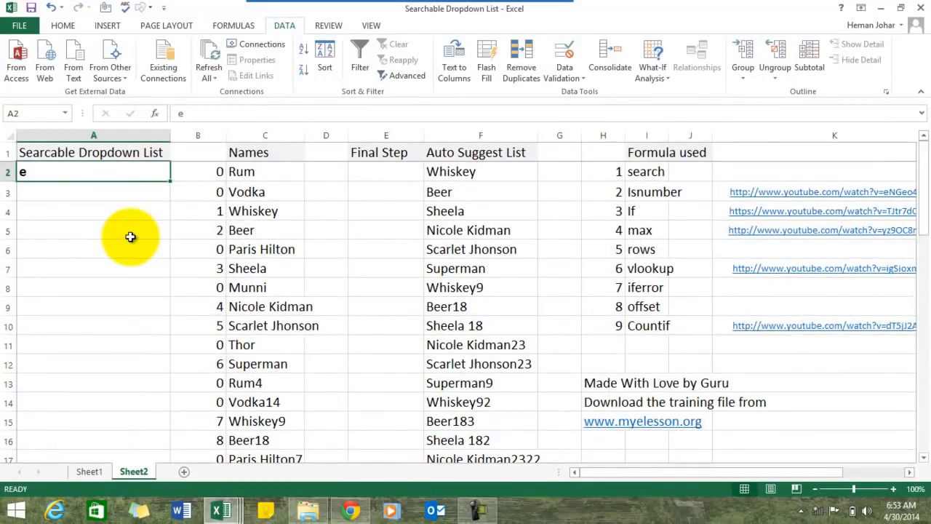
key("Right")
key("Right")
key("Right")
key("Right")
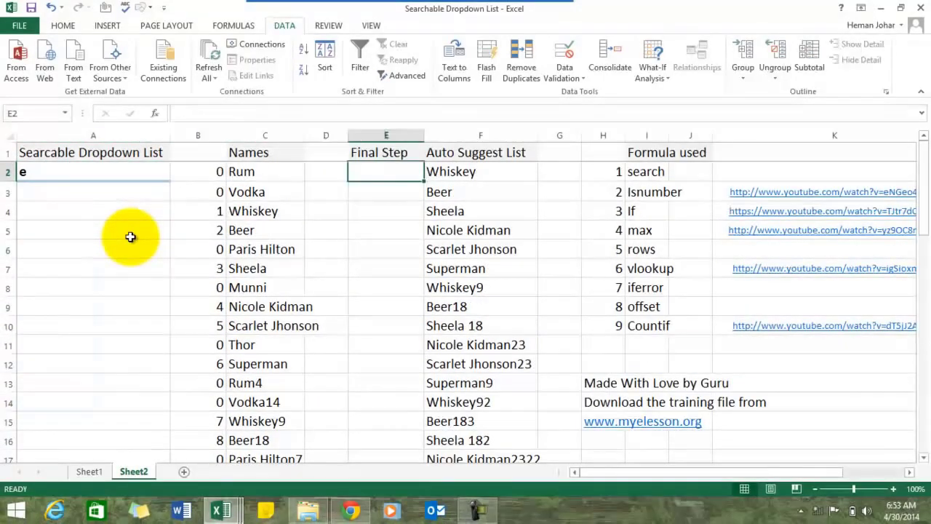
Begin an OFFSET formula in E2 that uses F2 as the reference and leaves the rows and columns arguments empty
type("=")
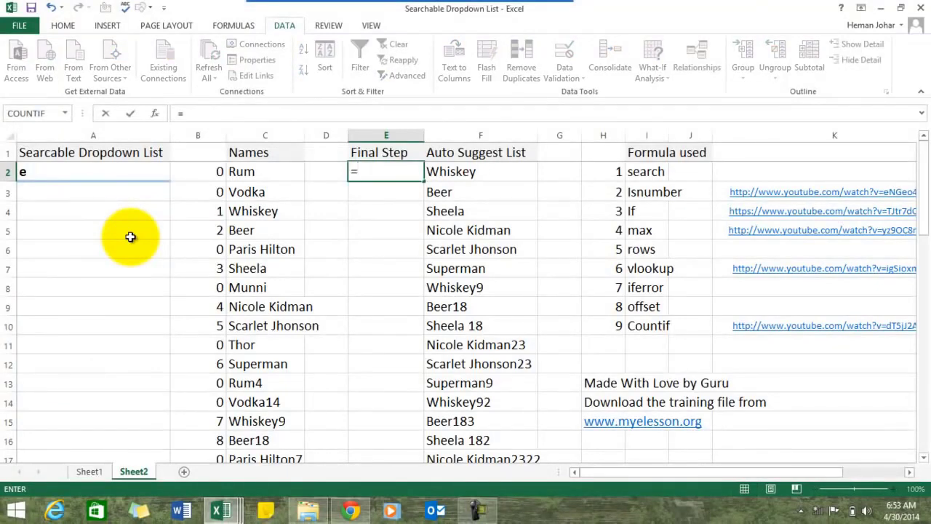
type("off")
key("Tab")
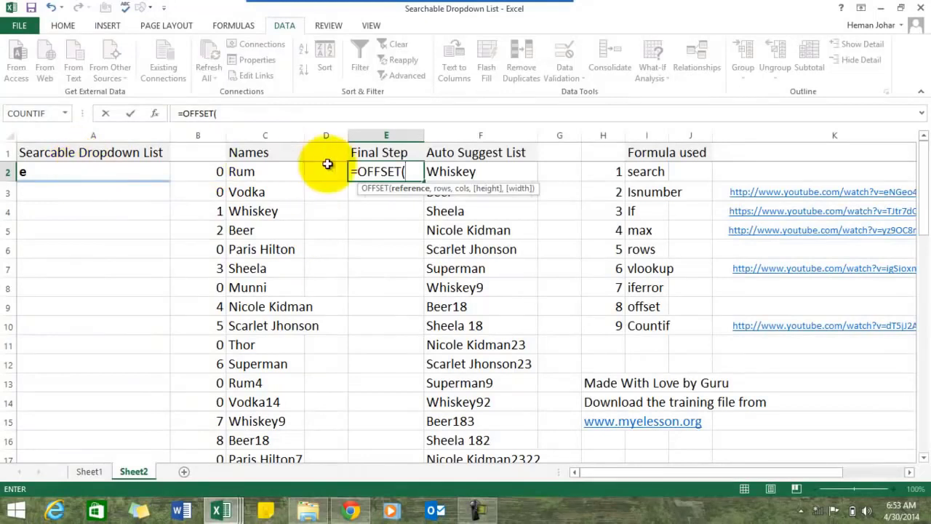
left_click(463, 172)
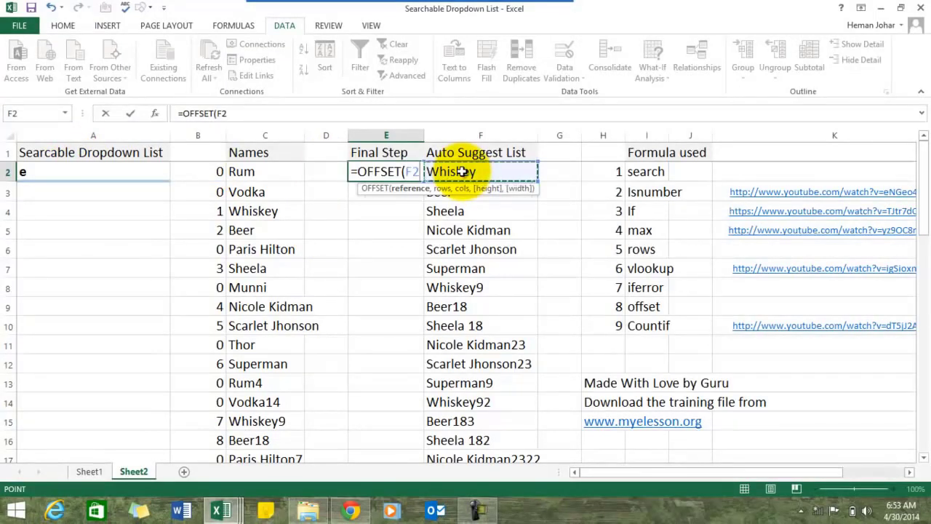
type(",")
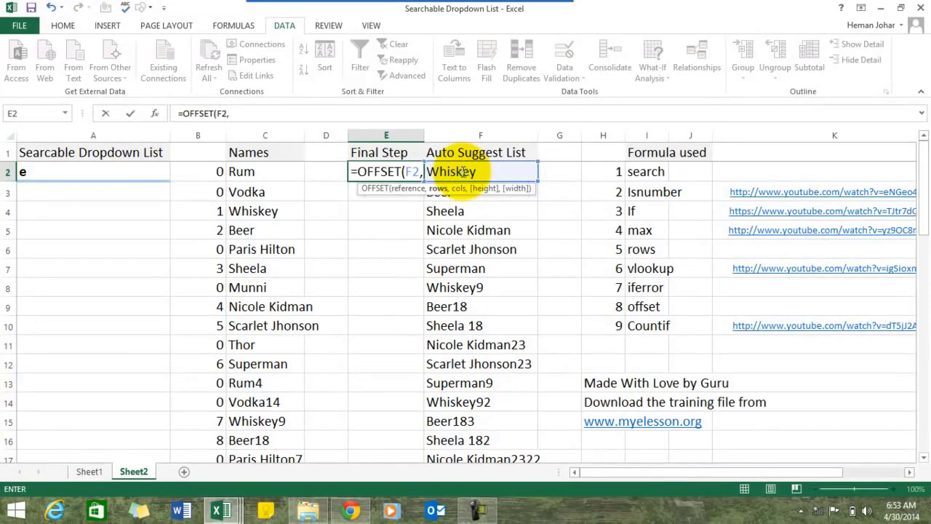
type(",,")
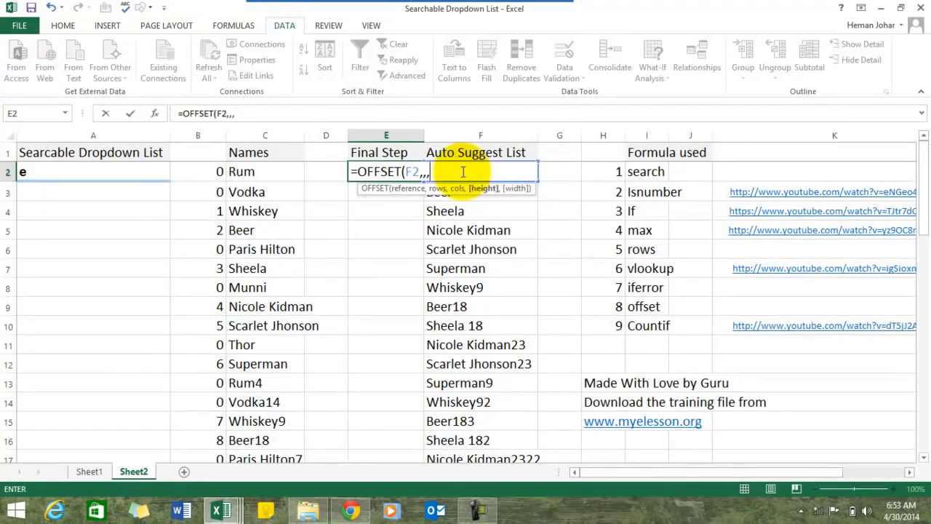
Finish the E2 formula with COUNTIF(F2:F36,"?*") as the OFFSET height, accept the bracket correction and reselect E2
type("count")
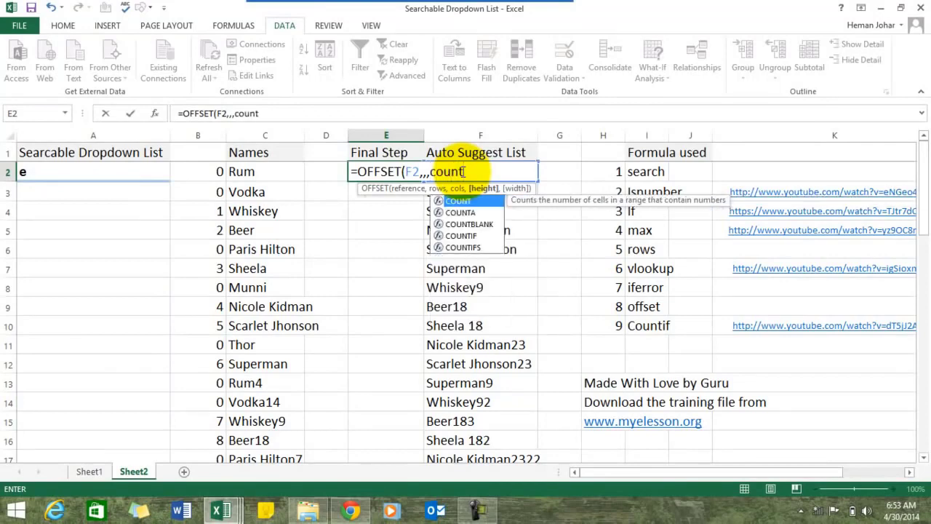
key("Down")
key("Down")
key("Down")
key("Tab")
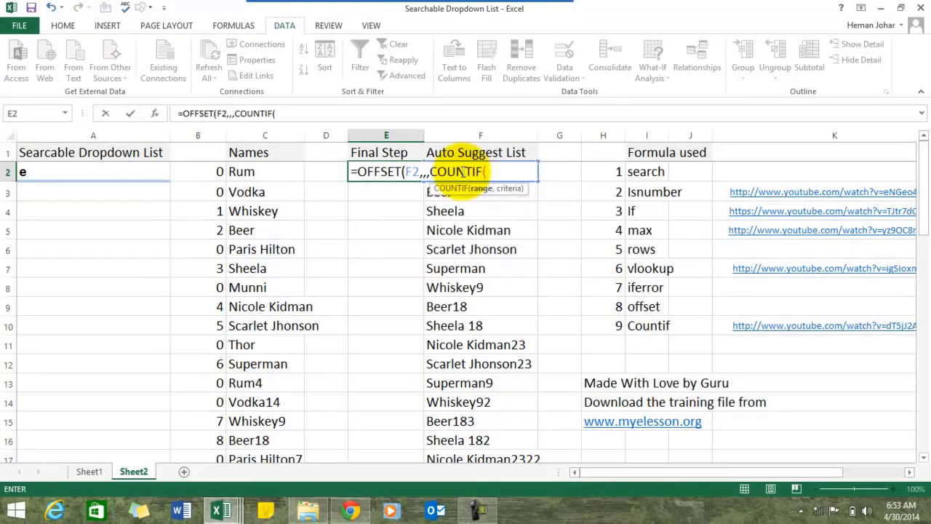
left_click(463, 172)
key("ctrl+shift+Down")
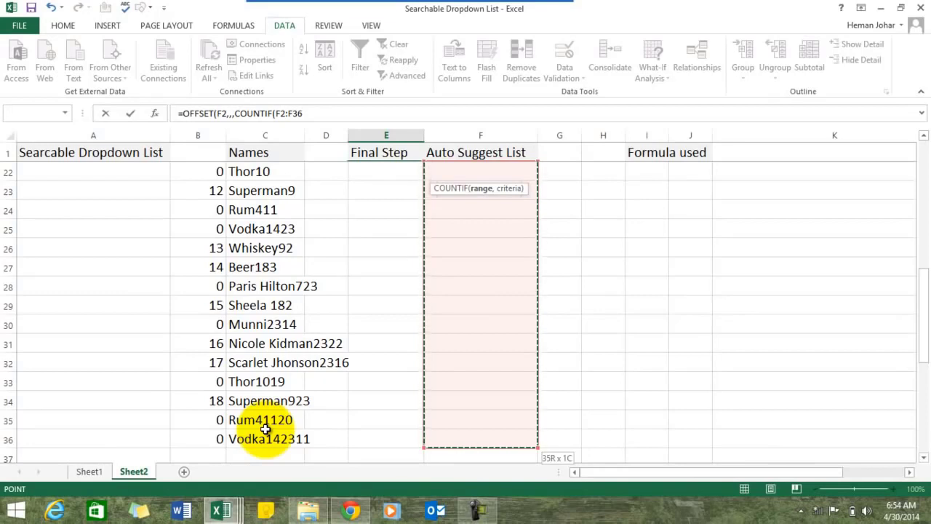
type(",")
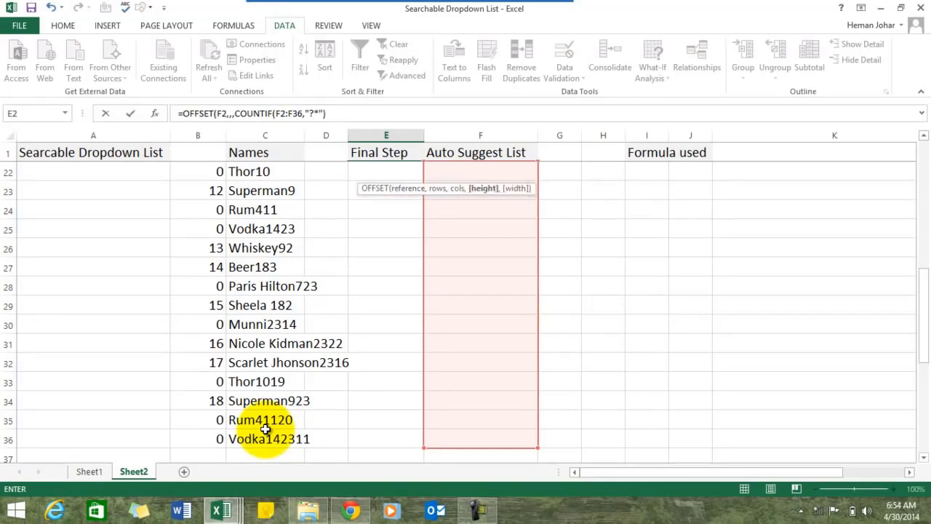
key("Return")
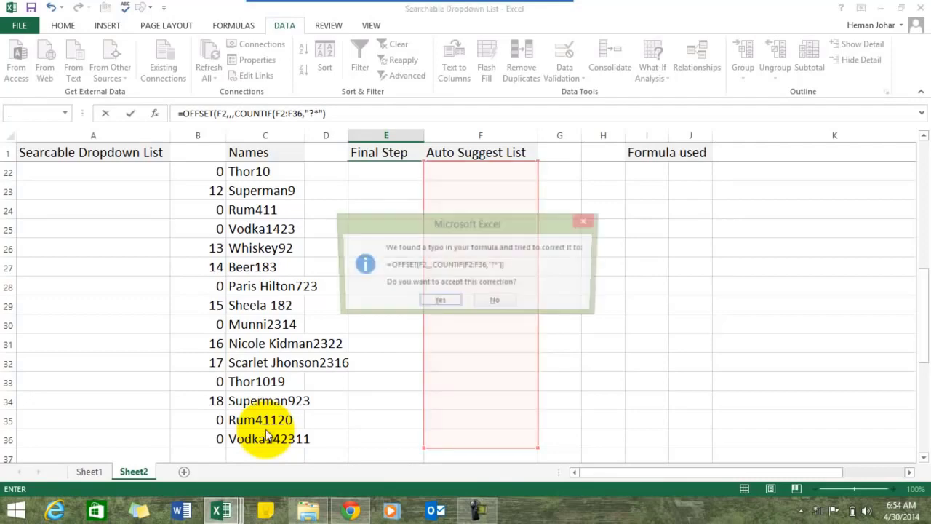
key("Return")
key("Up")
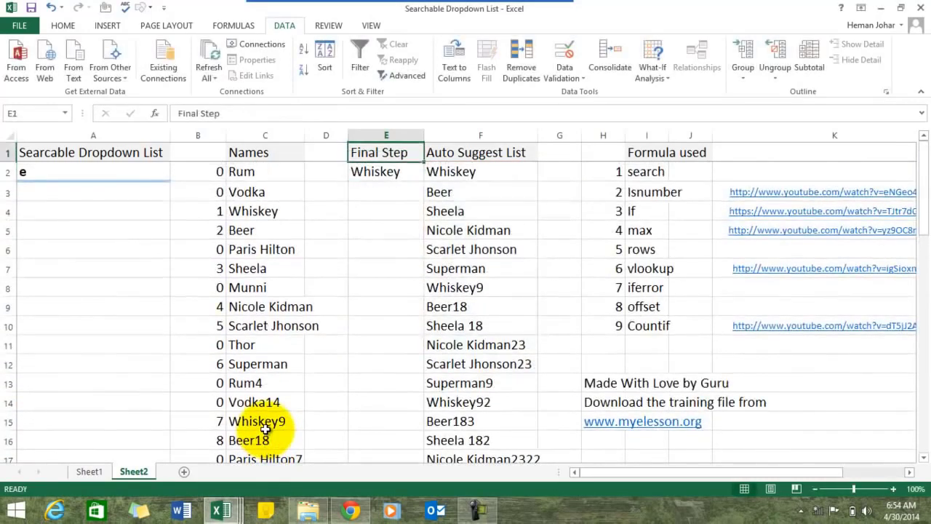
key("Down")
key("Right")
key("Left")
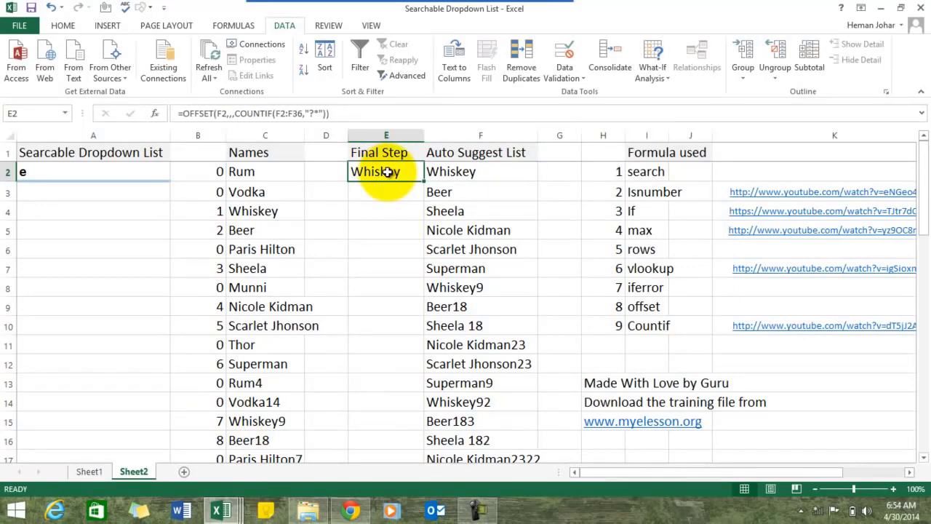
Replace the search term in A2 with n to test the Final Step formula
left_click(115, 169)
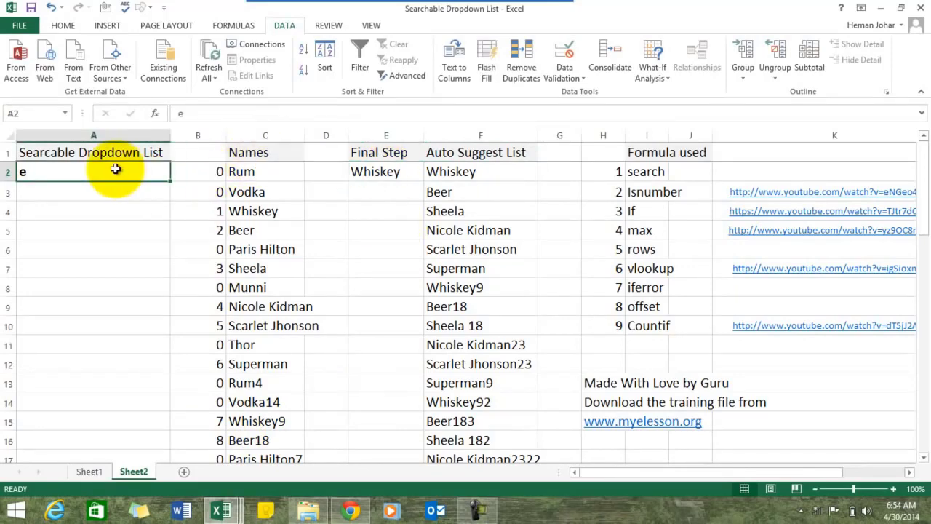
type("n")
key("Return")
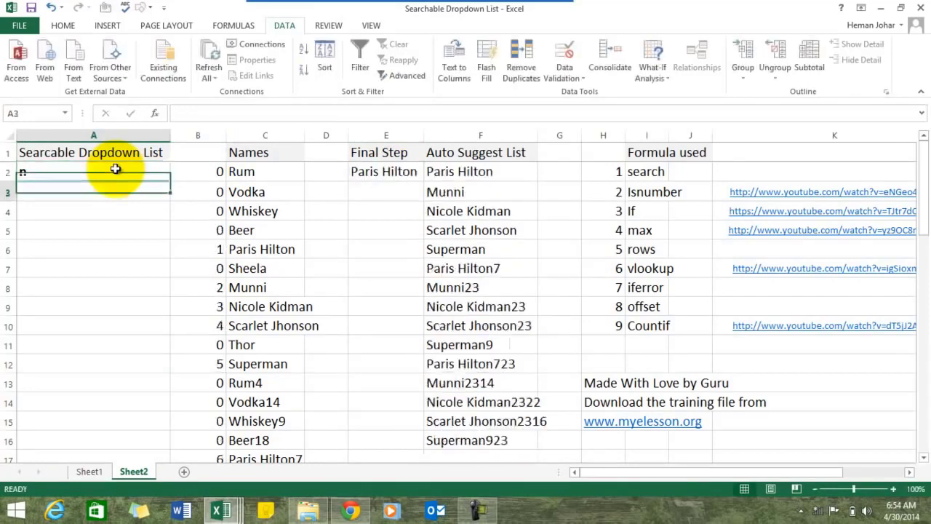
key("Up")
key("Right")
key("Right")
Extend the search term in A2 to ni
left_click(116, 169)
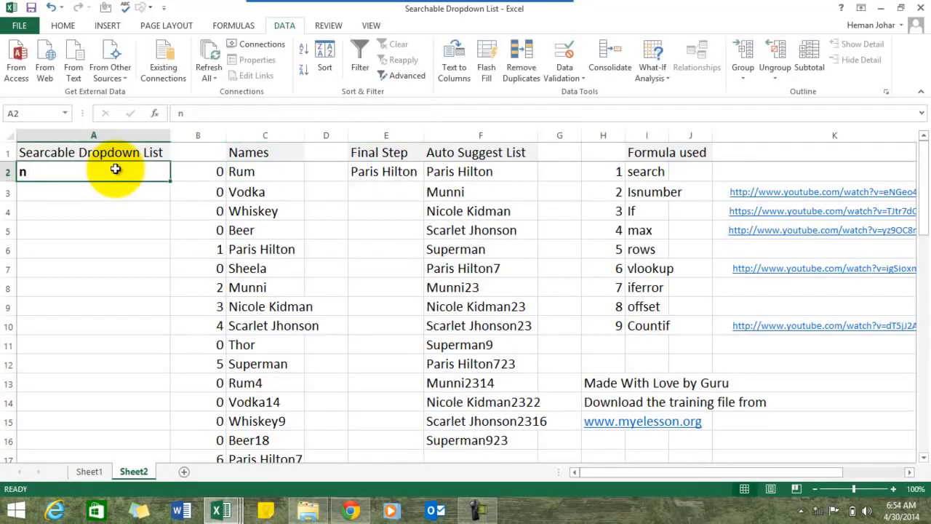
type("ni")
key("Return")
key("Up")
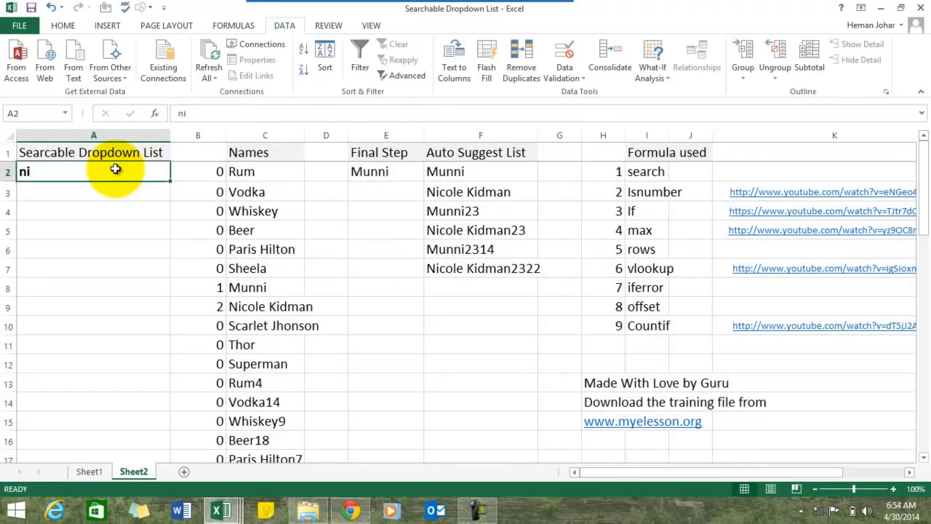
Narrow the search term in A2 to nic
type("c")
key("BackSpace")
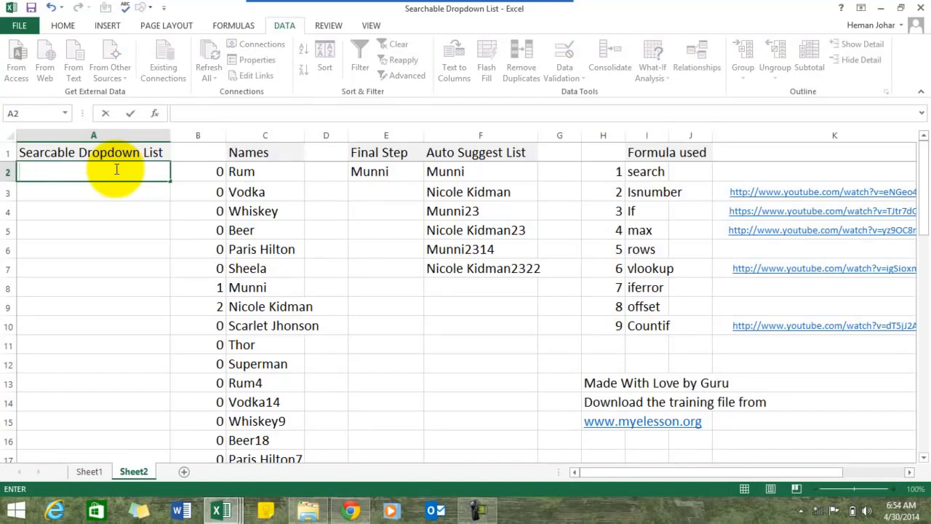
type("nic")
key("Return")
key("Up")
Review the cells along row 2 from the search term to the Final Step formula, finishing on E2
key("Right")
key("Right")
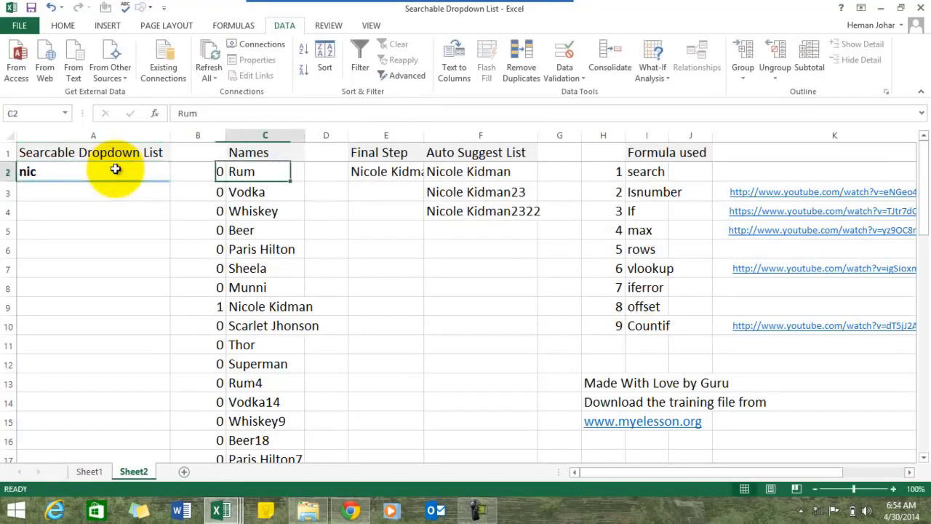
key("Right")
key("Right")
key("Left")
key("Left")
key("Left")
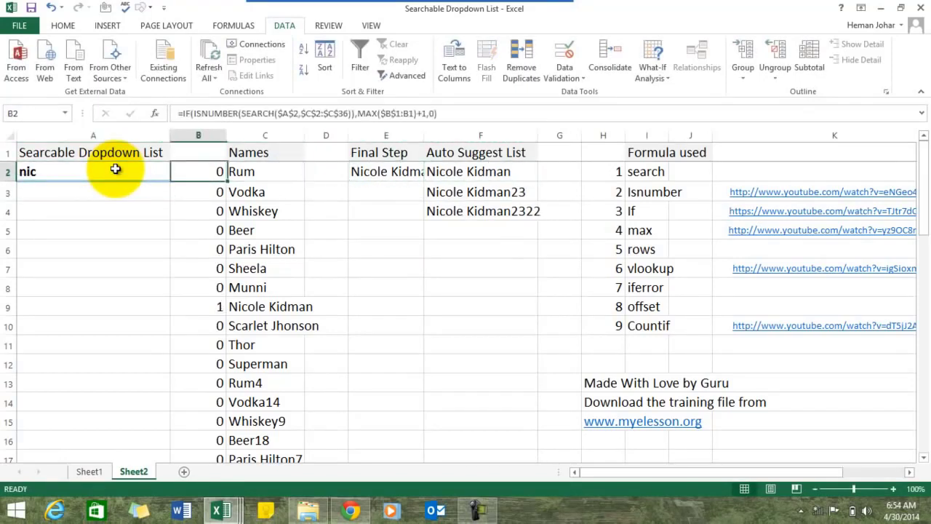
key("Left")
key("Right")
key("Right")
key("Right")
key("Right")
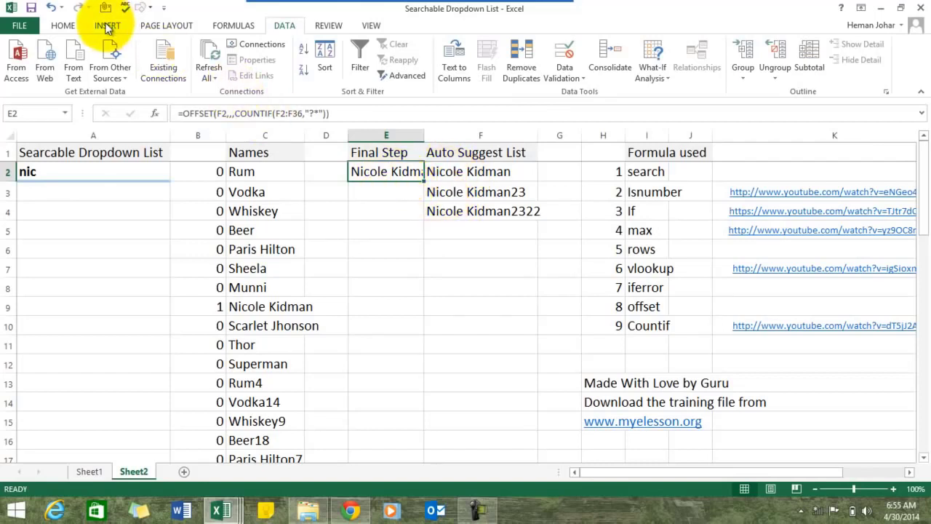
left_click(233, 25)
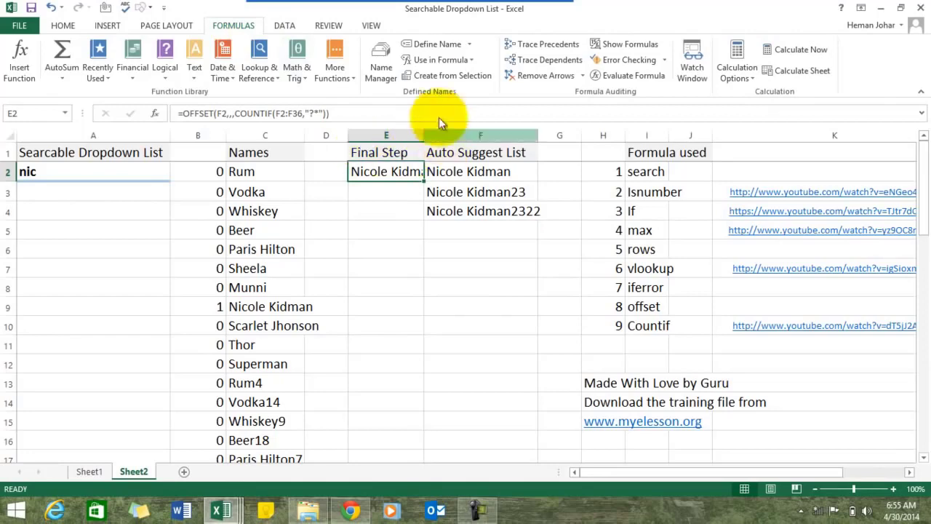
left_click(380, 68)
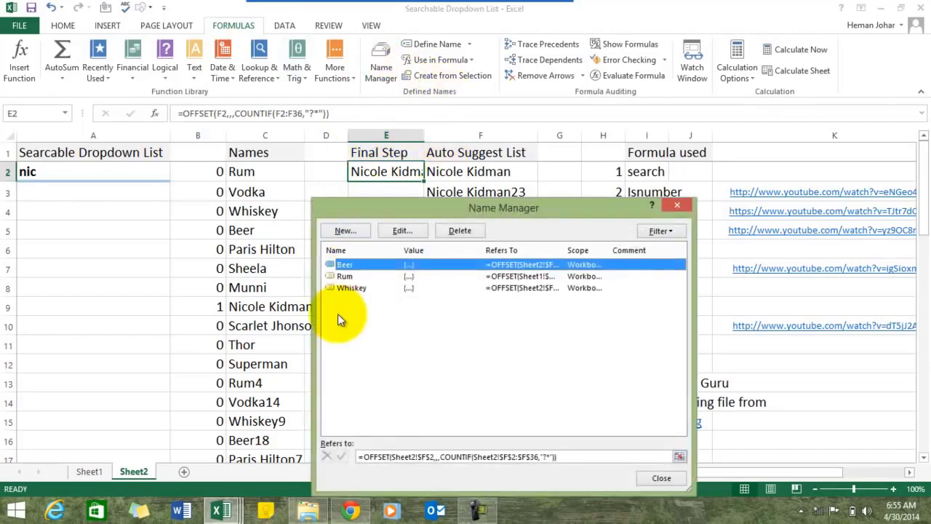
left_click(346, 231)
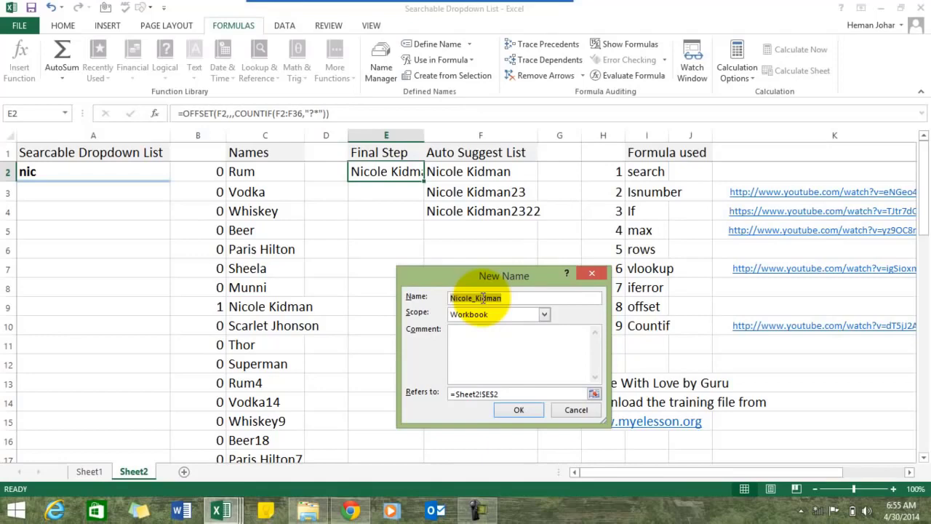
key("Return")
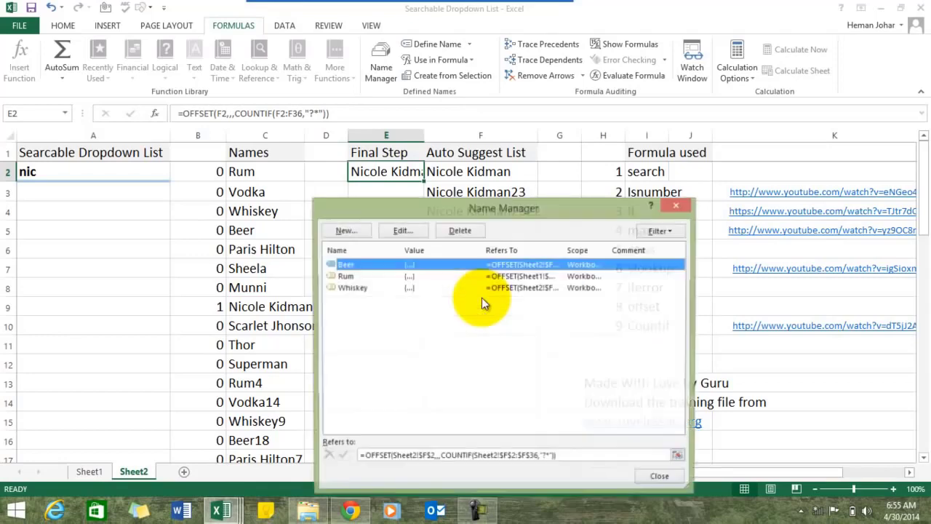
key("Escape")
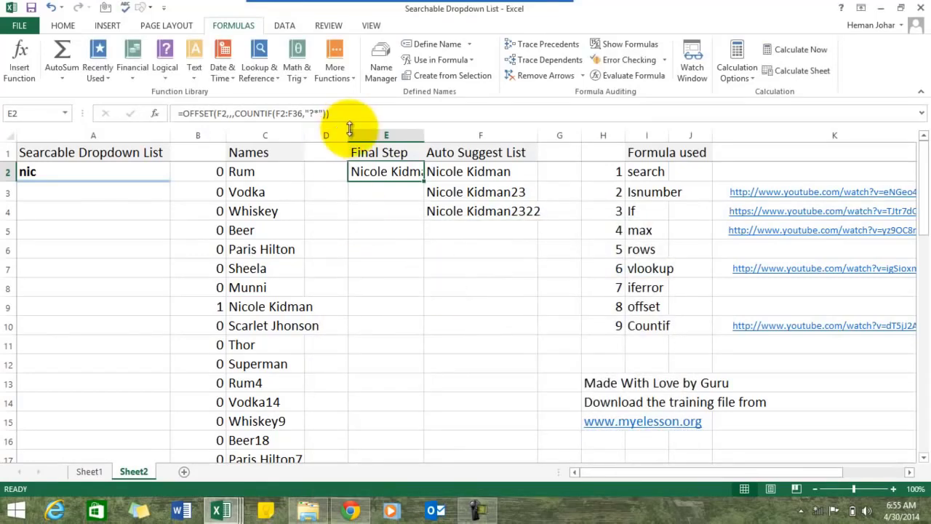
Copy the OFFSET formula text from E2 and paste it as the reference of a new workbook-scope name, keeping the suggested name
left_click_drag(342, 114, 187, 120)
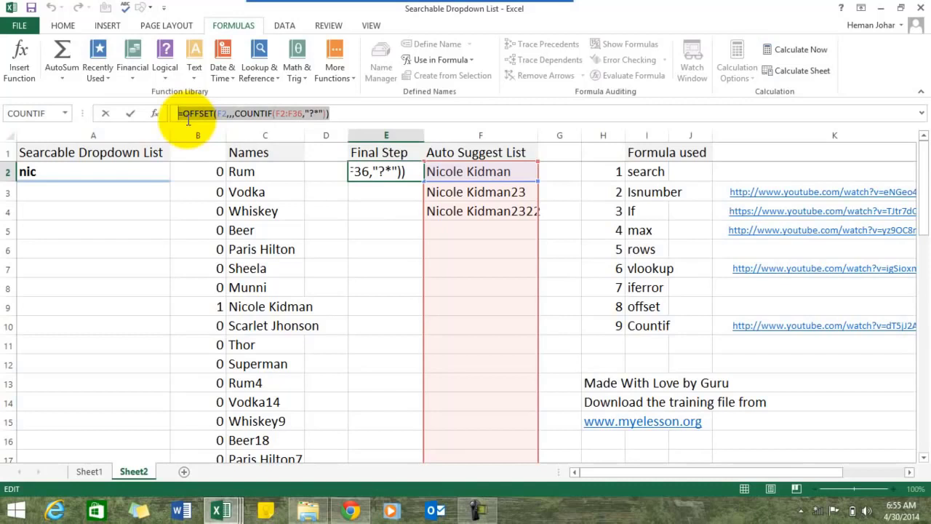
key("Escape")
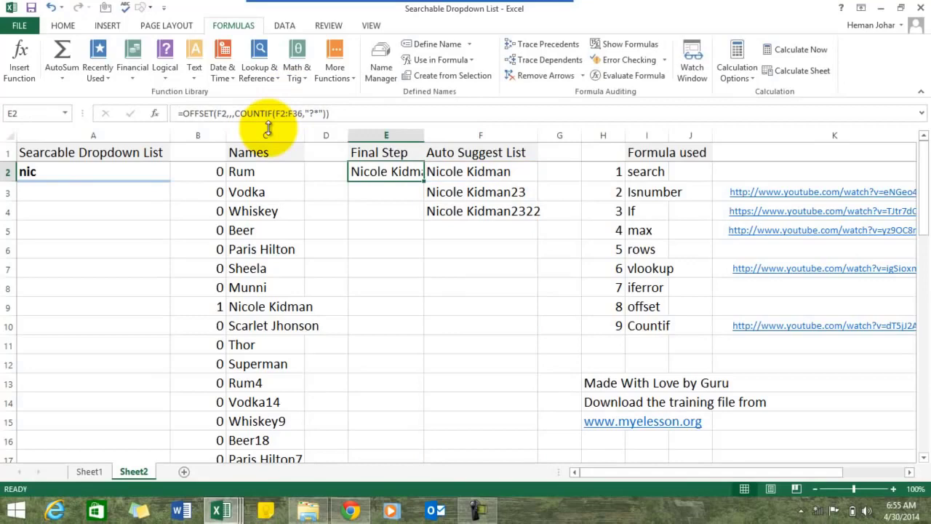
left_click(382, 67)
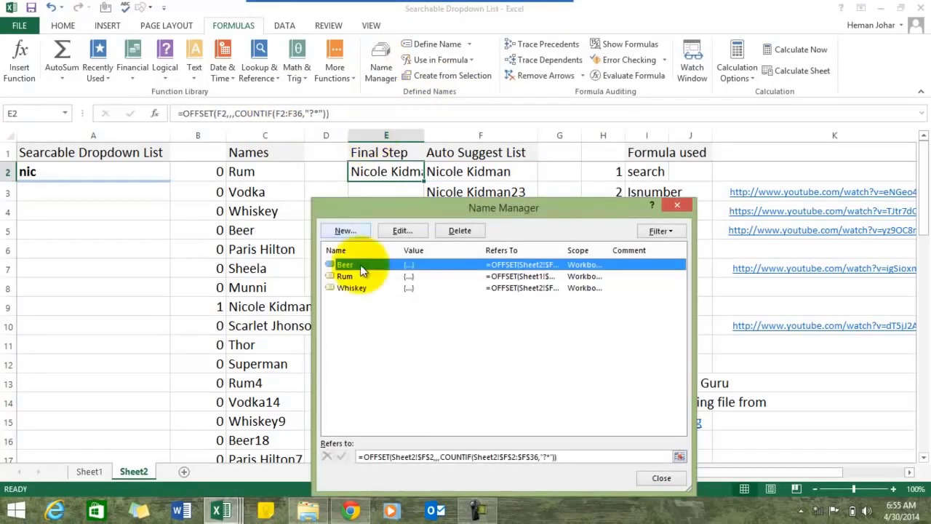
left_click(352, 237)
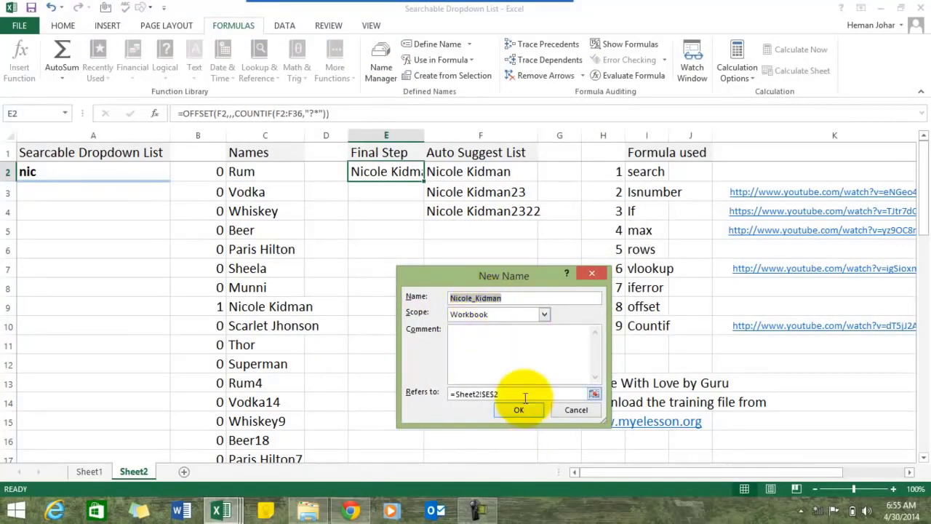
left_click(476, 394)
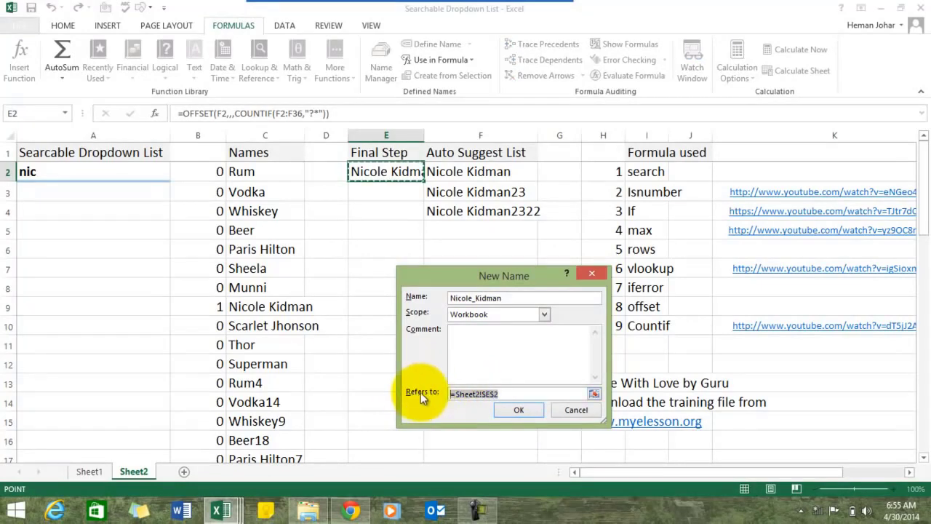
key("ctrl+v")
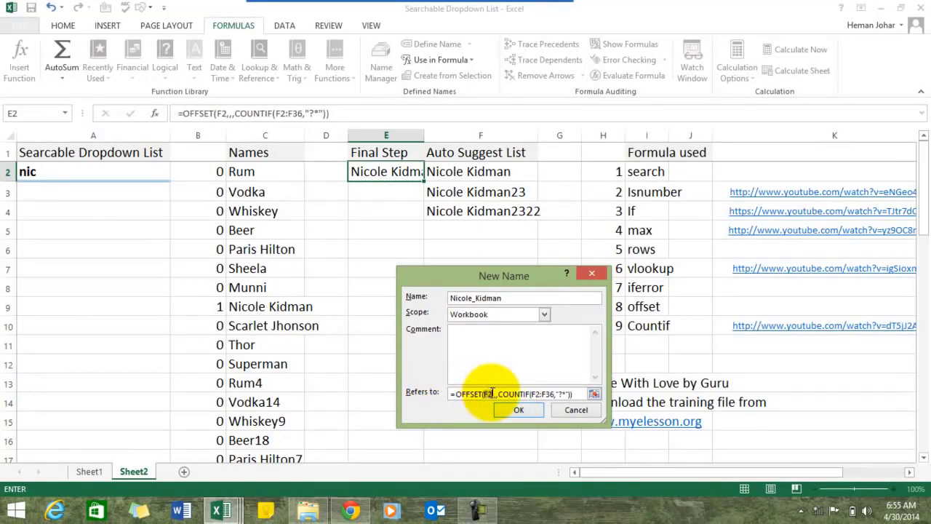
Make the F2 and F2:F36 references absolute in the new name's formula and save the name
key("F4")
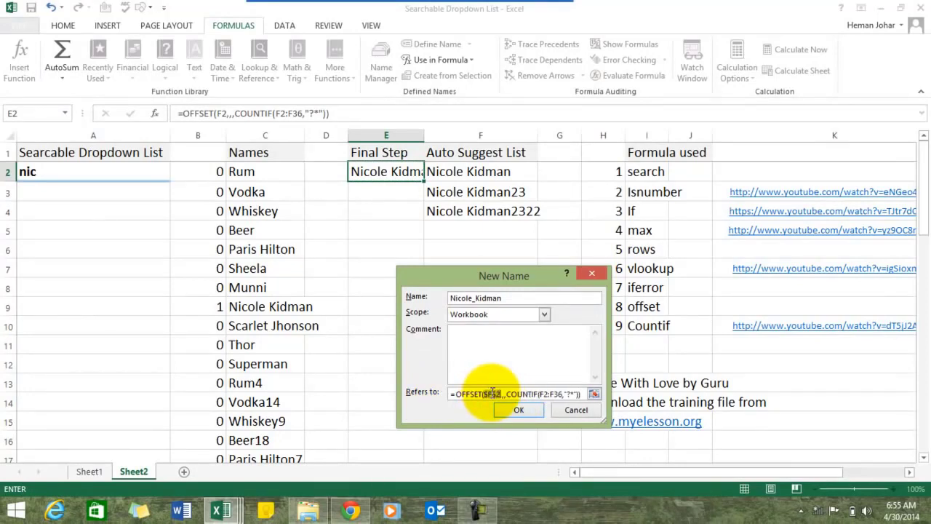
left_click_drag(540, 393, 561, 394)
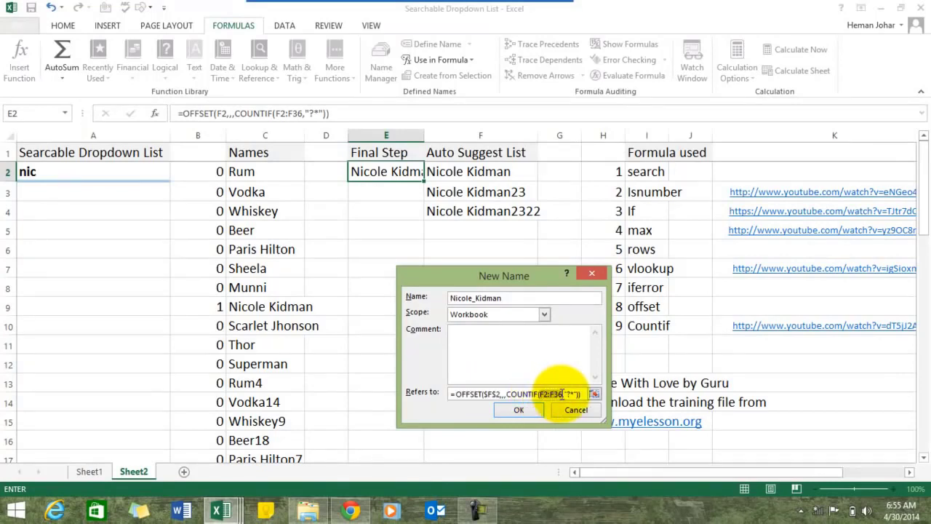
key("F4")
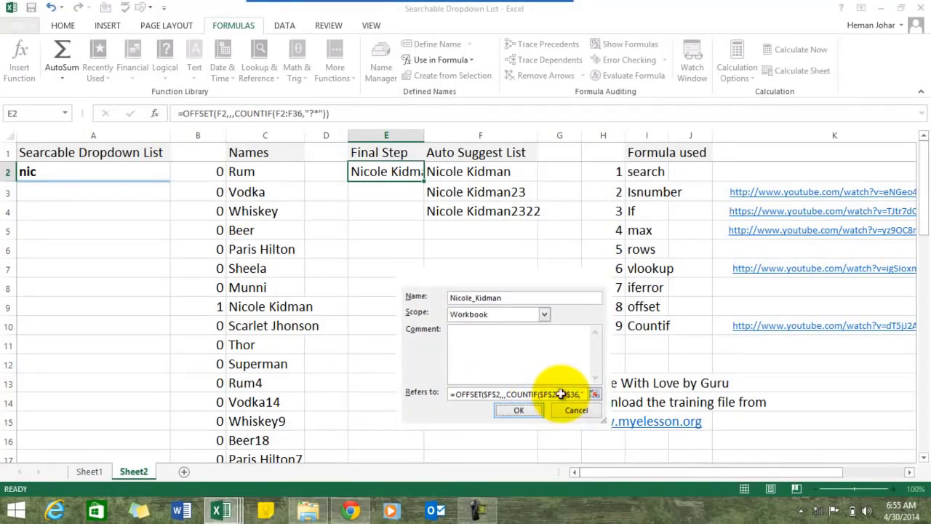
key("Return")
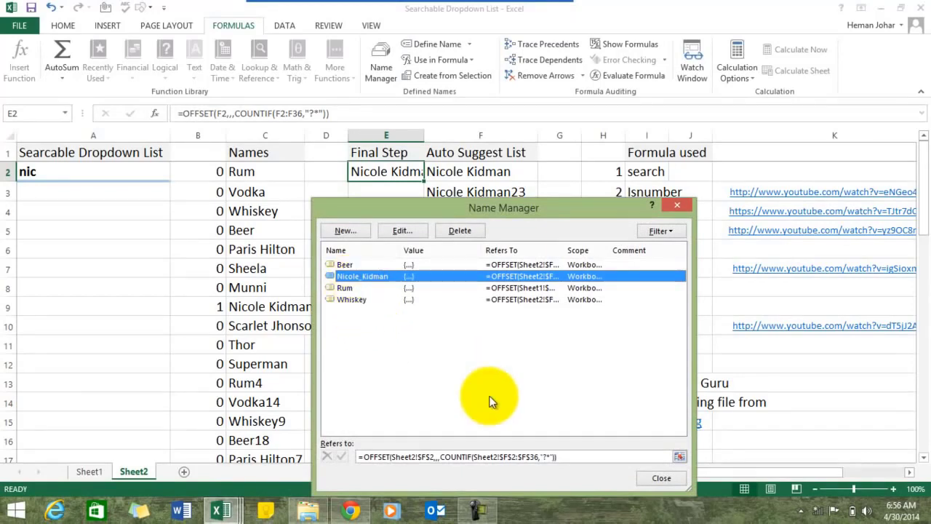
Close the Name Manager and go back to the search cell A2
left_click(660, 477)
left_click(484, 311)
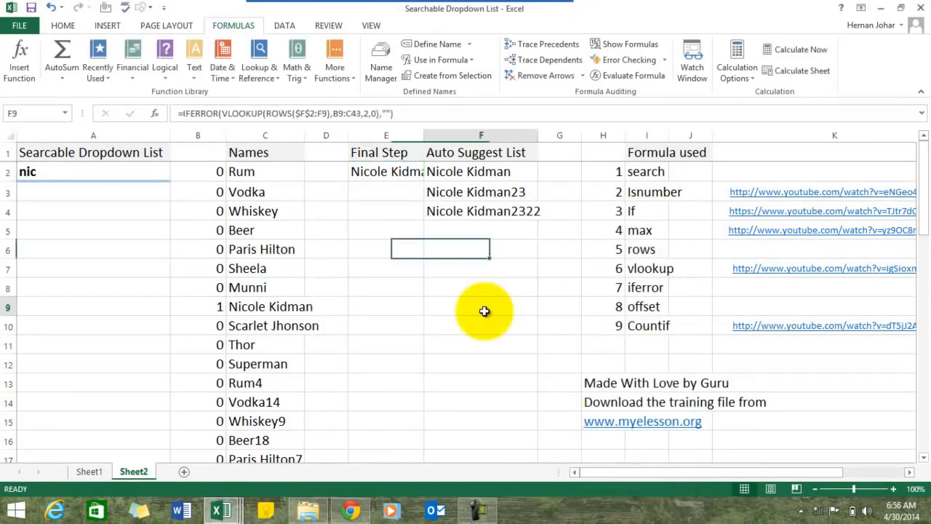
key("Left")
key("Left")
key("Left")
key("Left")
key("Left")
key("Up")
key("Up")
key("Up")
key("Up")
key("Up")
key("Up")
key("Up")
key("Up")
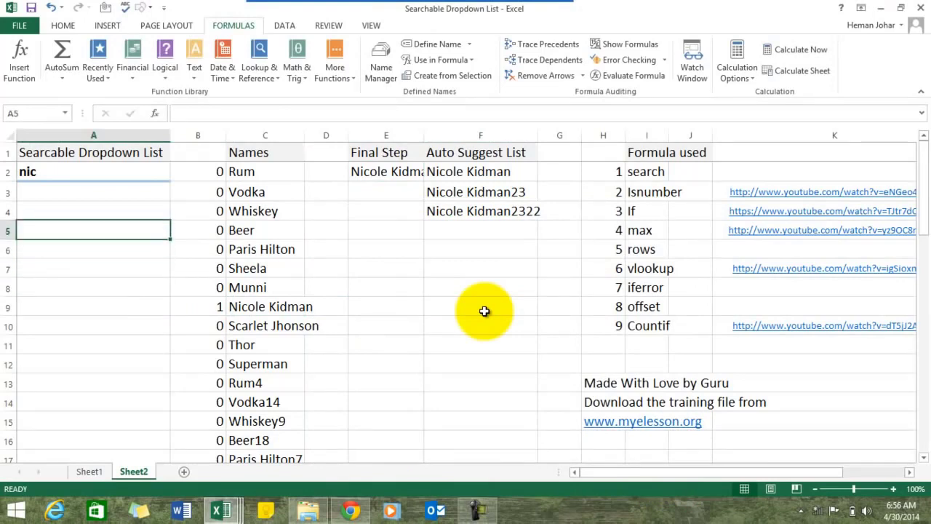
key("Down")
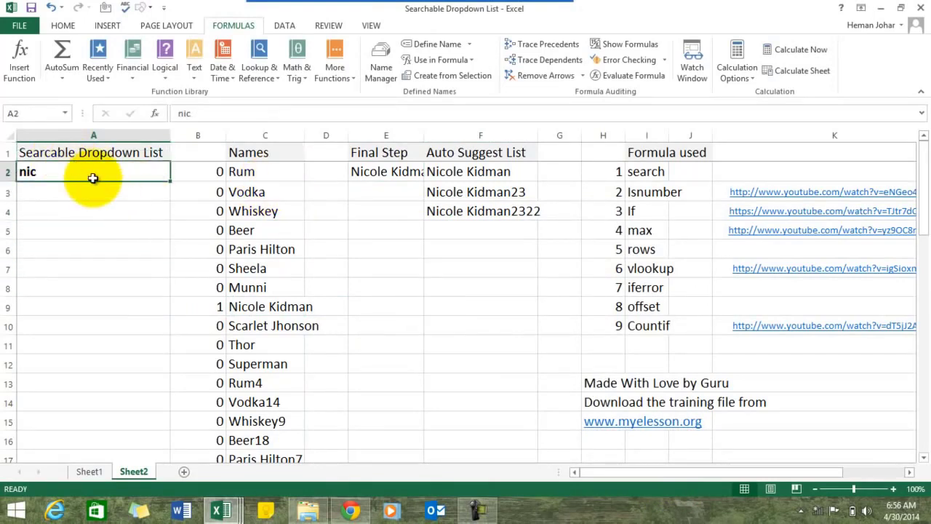
Set up list validation for A2 with the defined name Nicole_Kidman as its source
left_click(293, 25)
left_click(564, 58)
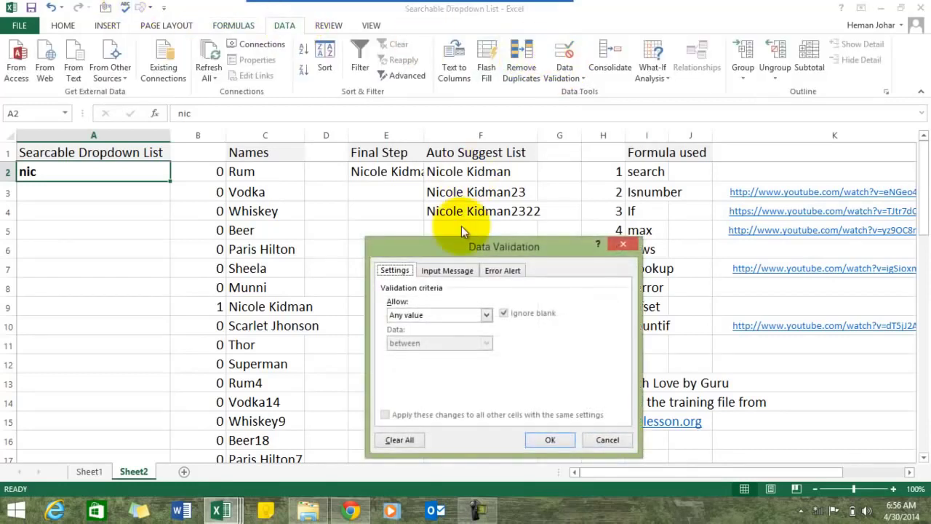
left_click(487, 314)
left_click(399, 354)
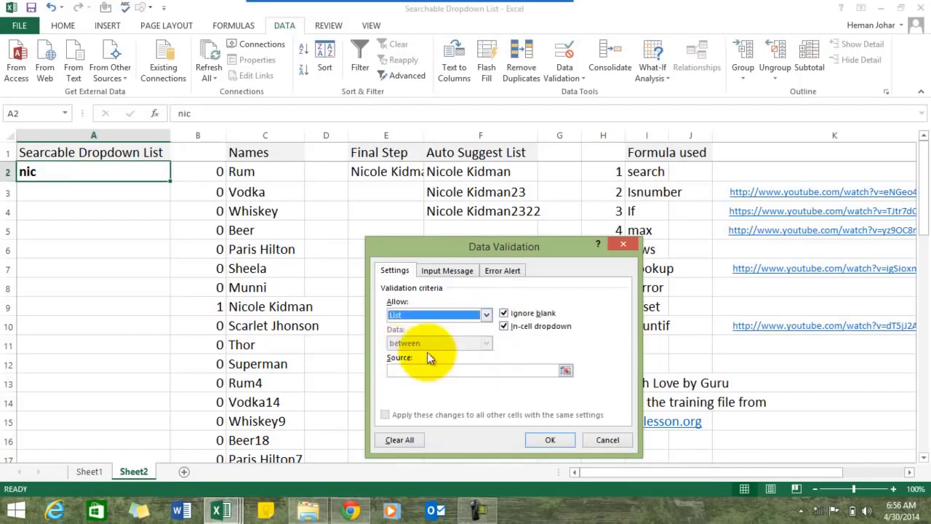
left_click(411, 371)
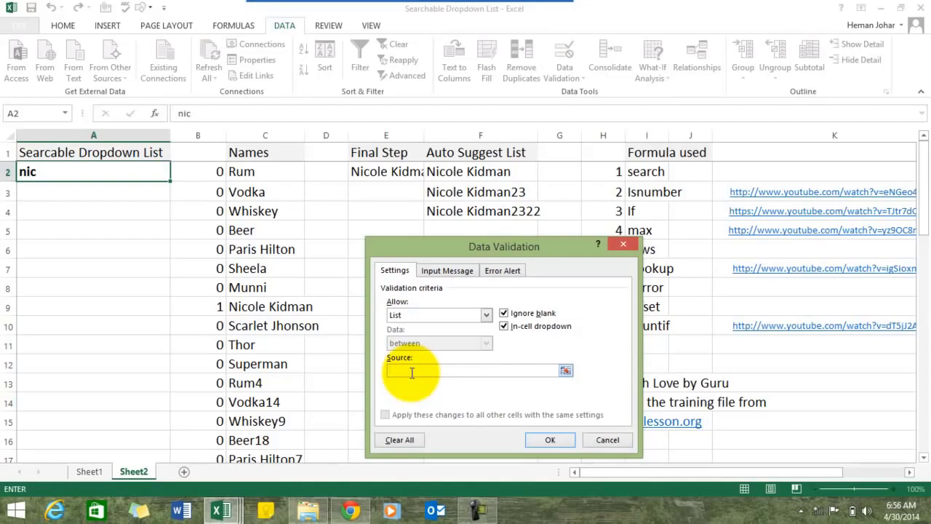
key("F3")
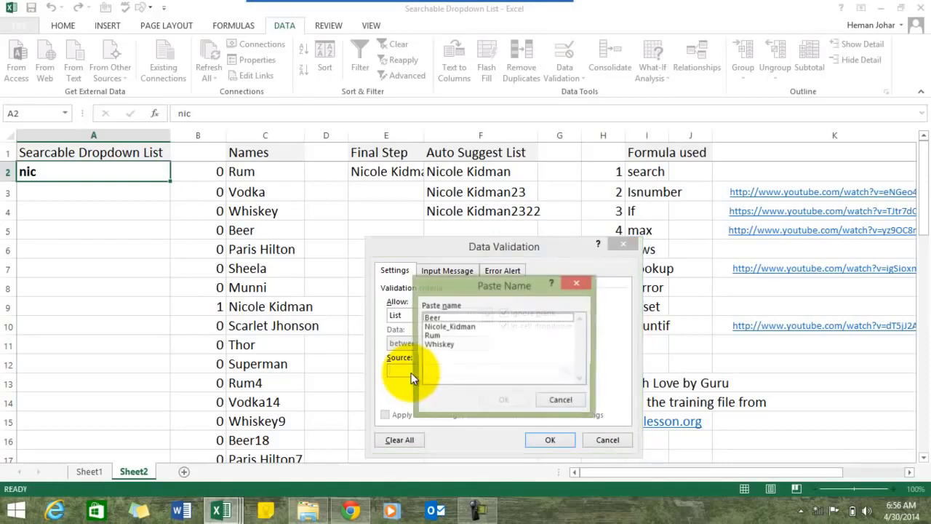
left_click(459, 327)
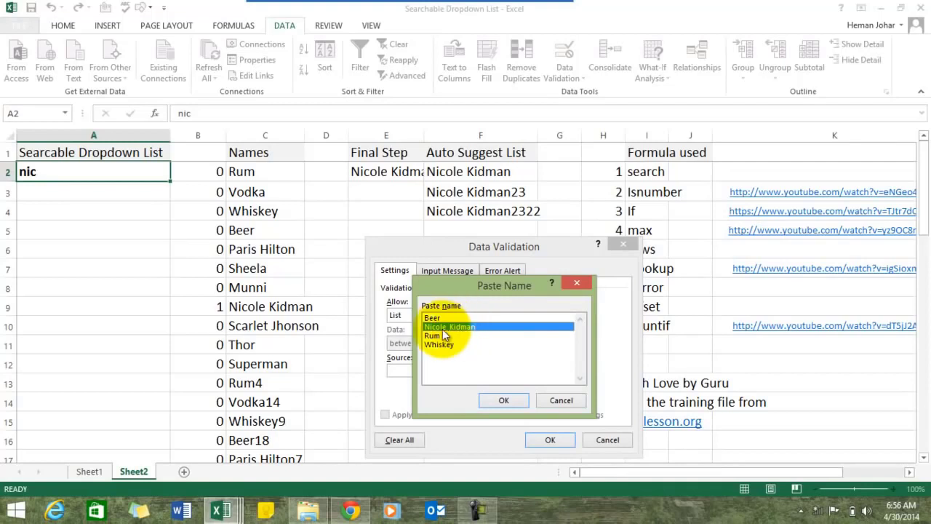
left_click(502, 401)
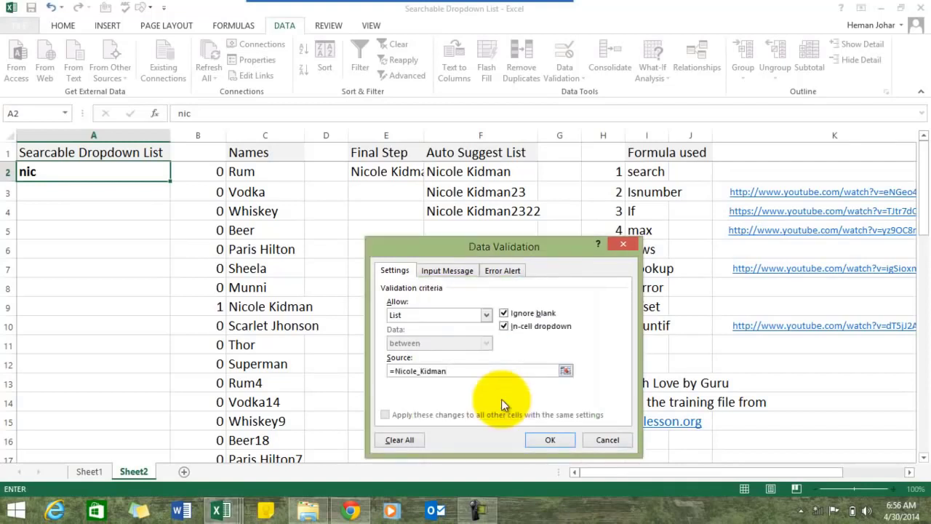
Turn off the error alert for invalid data and apply the validation to A2
left_click(503, 271)
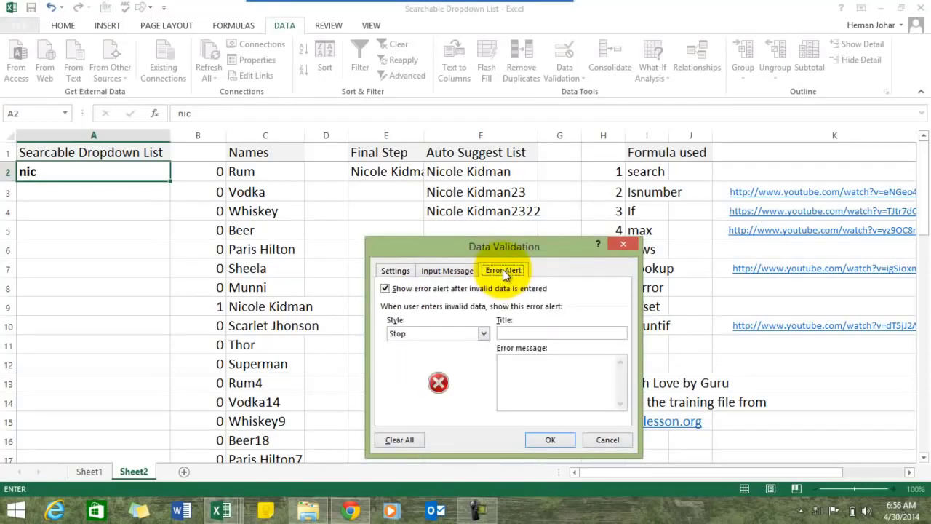
left_click(386, 289)
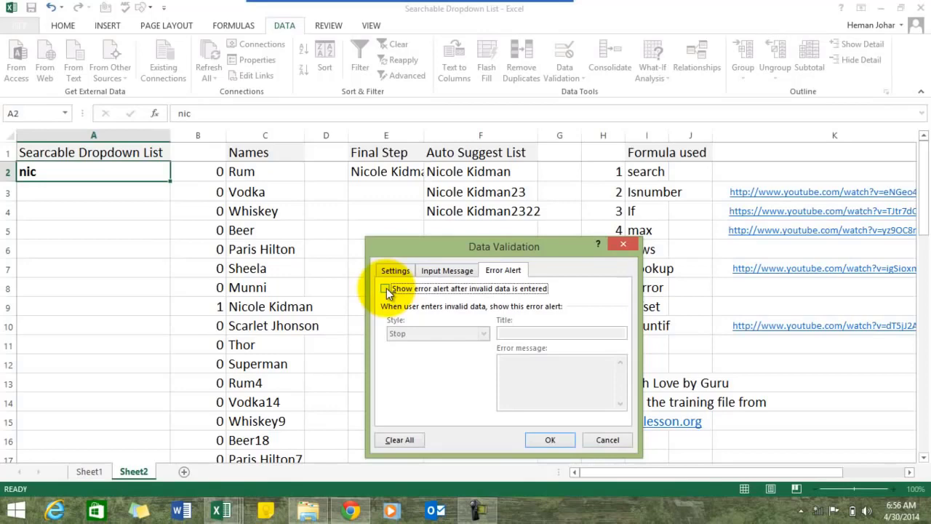
left_click(550, 441)
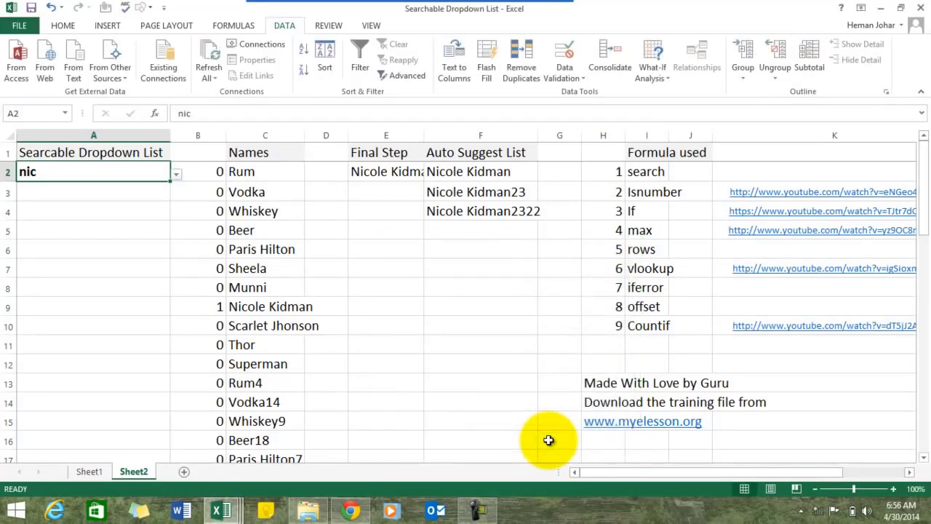
Test the dropdown in A2 by choosing Nicole Kidman and then Nicole Kidman23
left_click(176, 175)
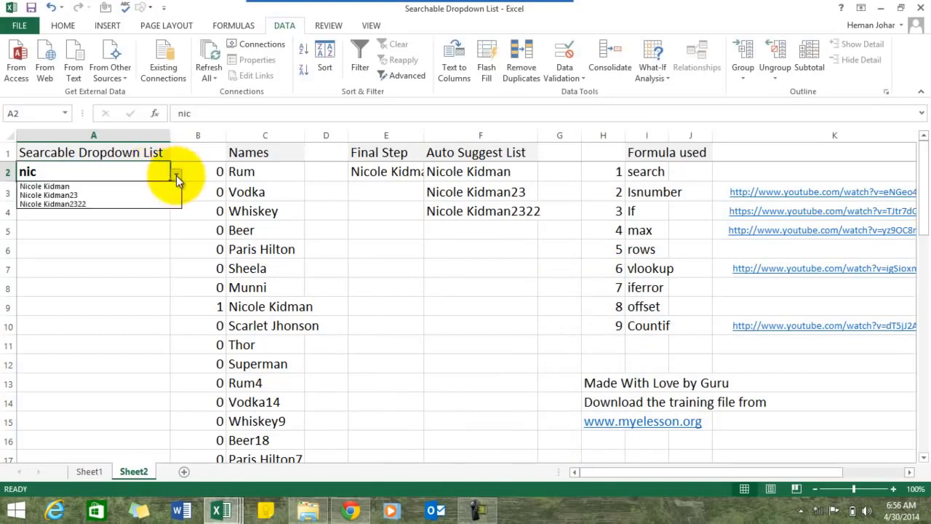
left_click(123, 186)
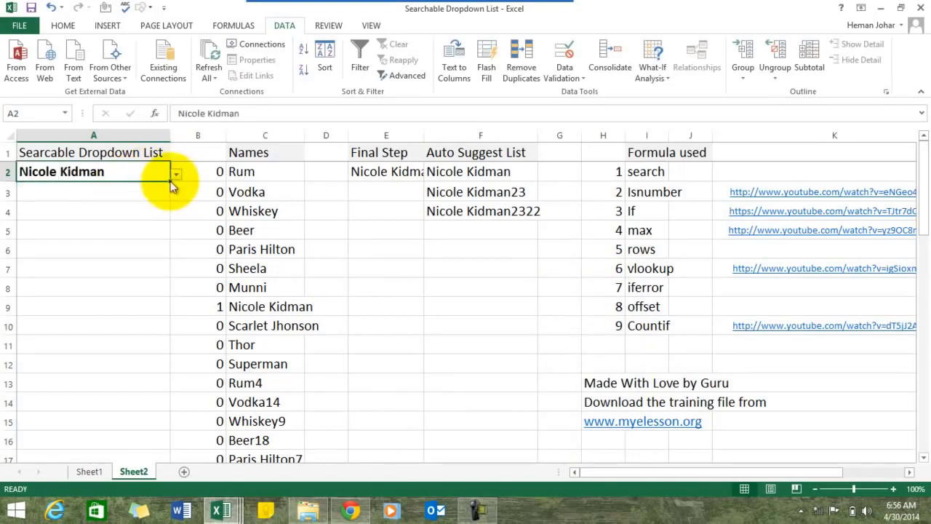
left_click(176, 174)
left_click(89, 195)
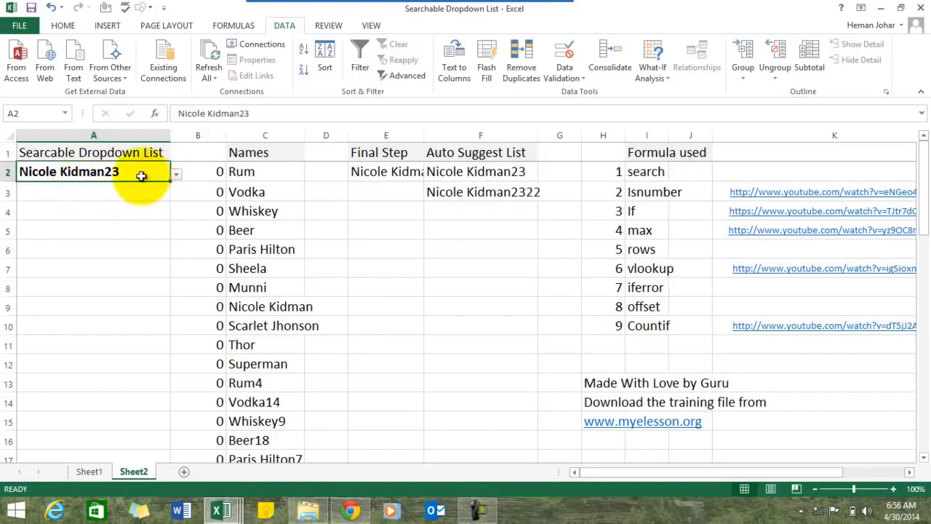
Search for th in A2 and choose Thor1019 from the suggested dropdown entries
type("th")
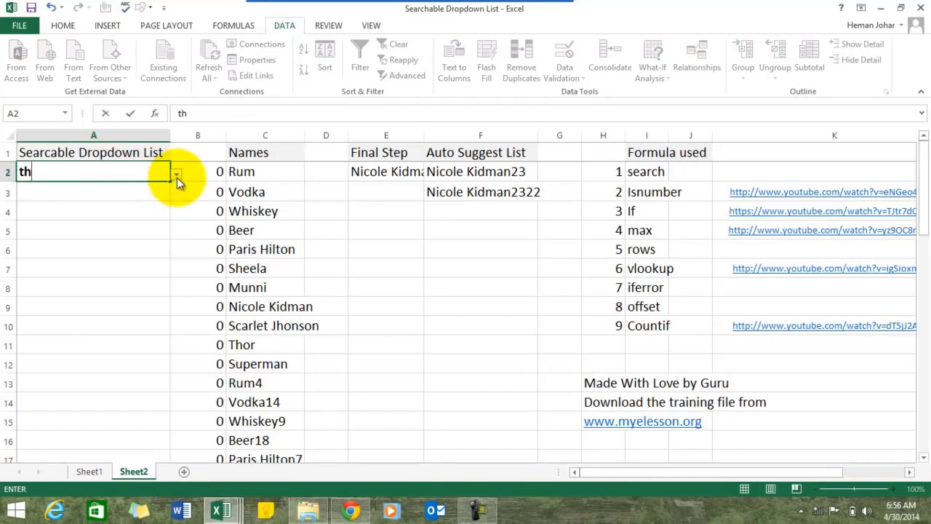
left_click(177, 178)
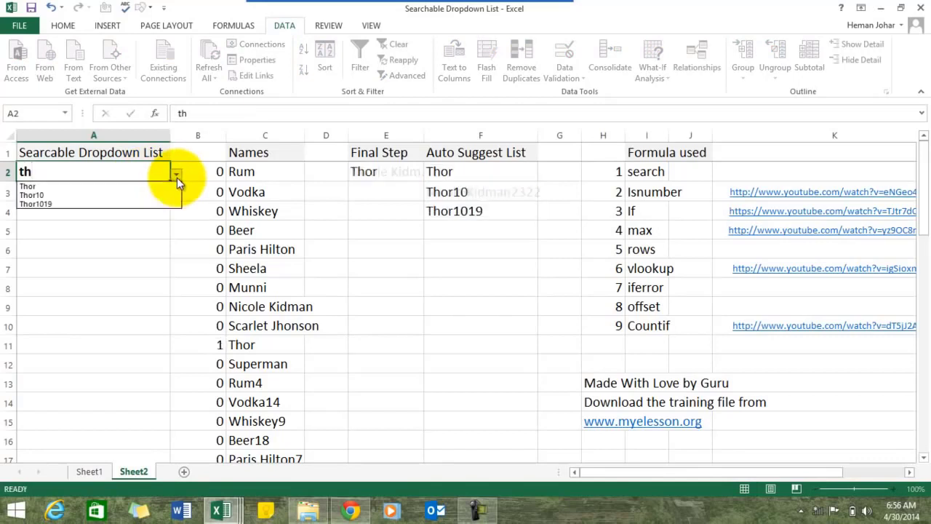
left_click(77, 204)
left_click(100, 269)
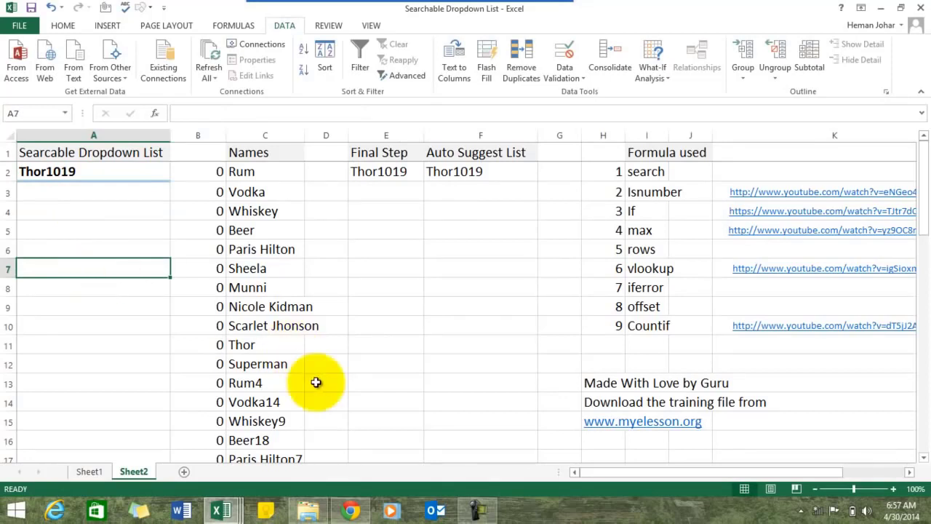
left_click(656, 422)
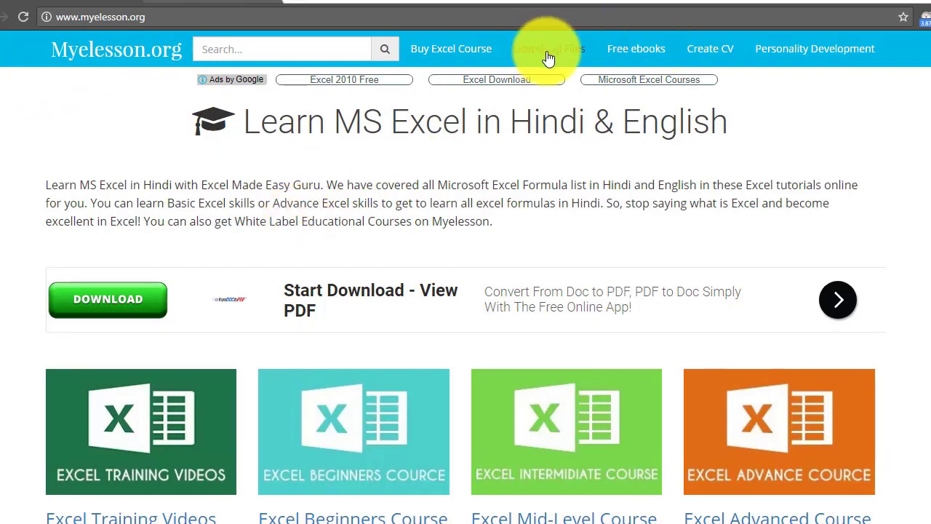
Switch to the YouTube page of the 10 Most Used Excel Formula video and look over its description, rating options and comments
left_click(186, 1)
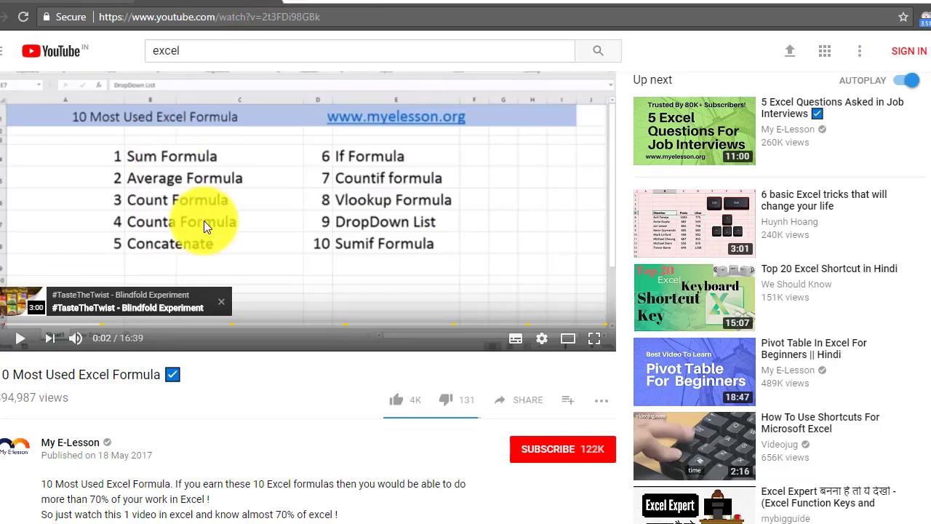
scroll(228, 375, "down", 5)
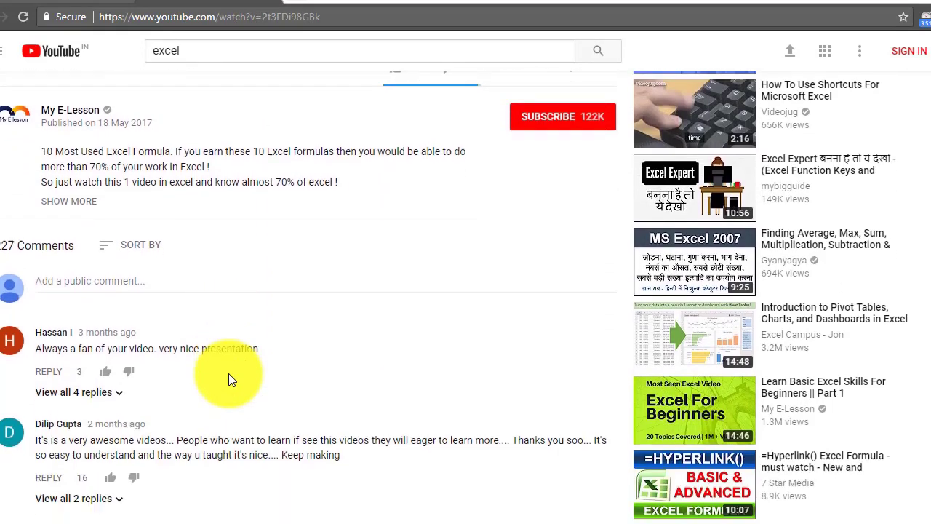
scroll(228, 378, "down", 2)
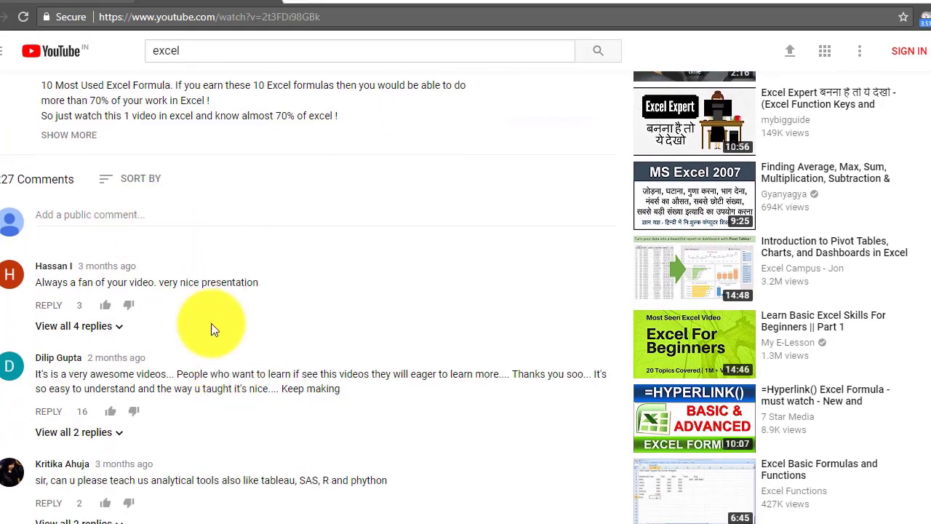
scroll(211, 323, "down", 1)
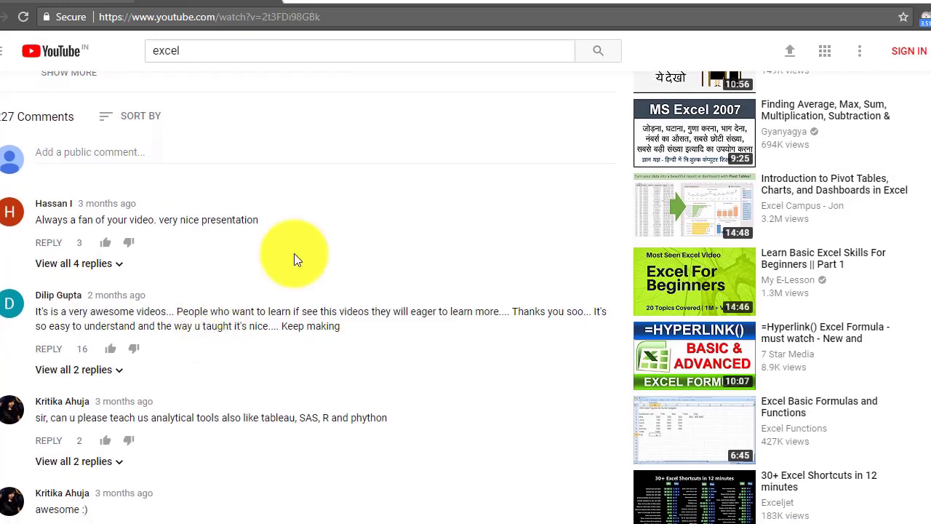
scroll(348, 222, "up", 3)
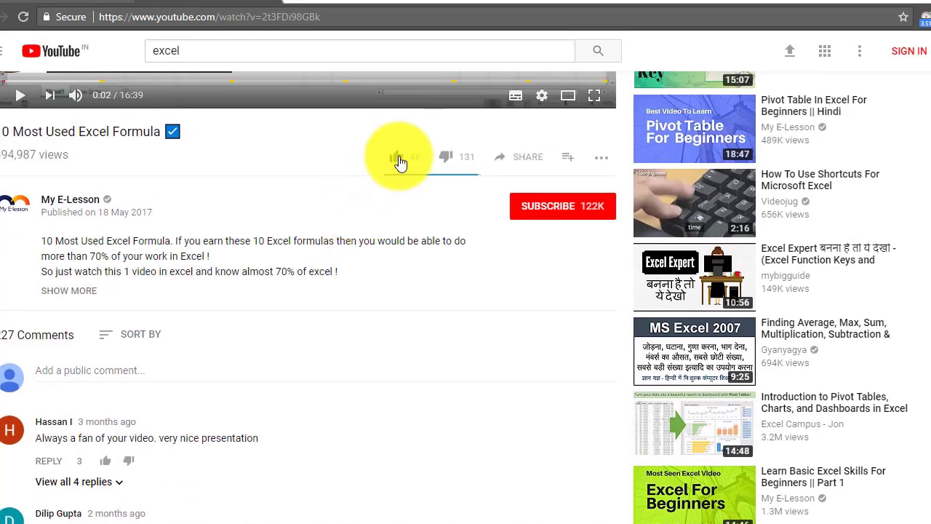
scroll(348, 277, "up", 2)
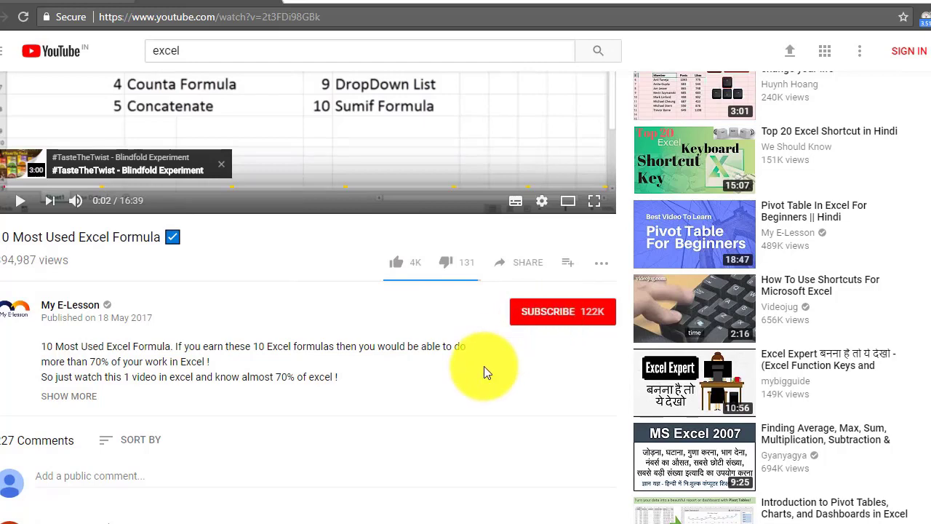
scroll(484, 366, "down", 2)
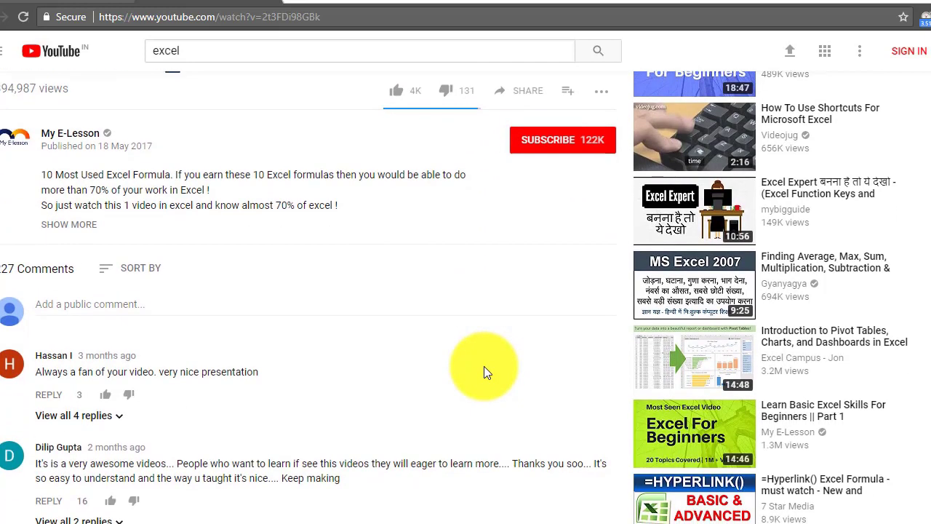